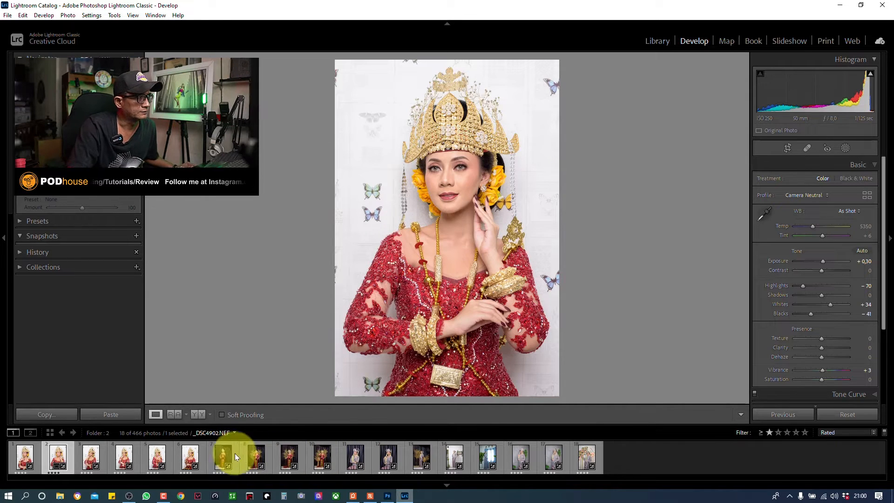
Step: Open the second photo, _DSC4774.NEF, from Lightroom Classic in Photoshop for editing
right_click(57, 455)
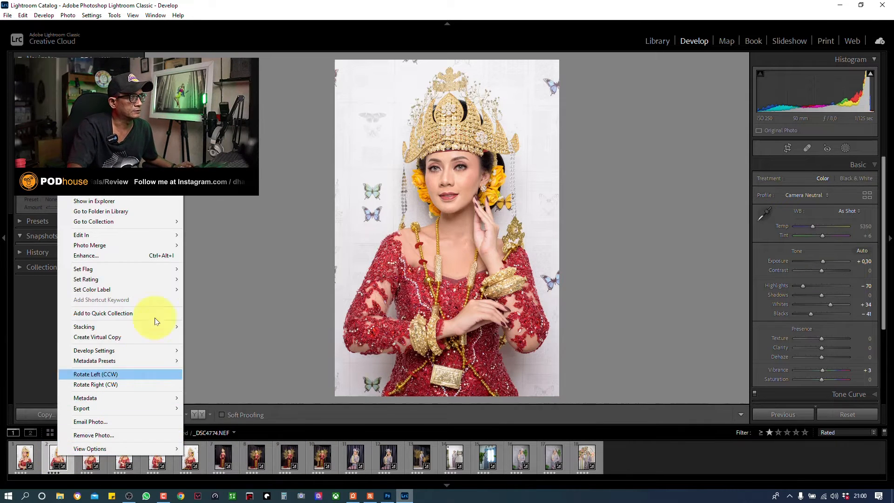
mouse_move(134, 233)
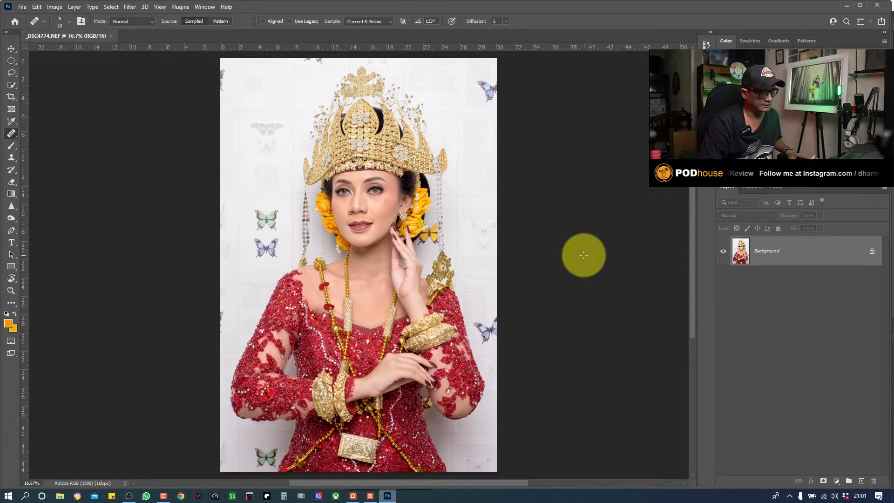
Step: Examine the skin around the nose and right cheek at 300% magnification for blemishes
key("ctrl+plus")
key("ctrl+plus")
key("ctrl+plus")
key("ctrl+plus")
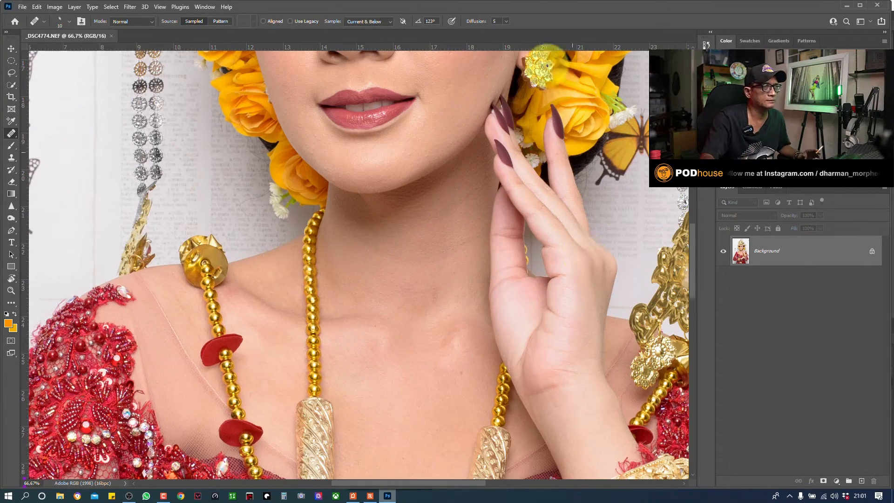
left_click_drag(690, 269, 691, 239)
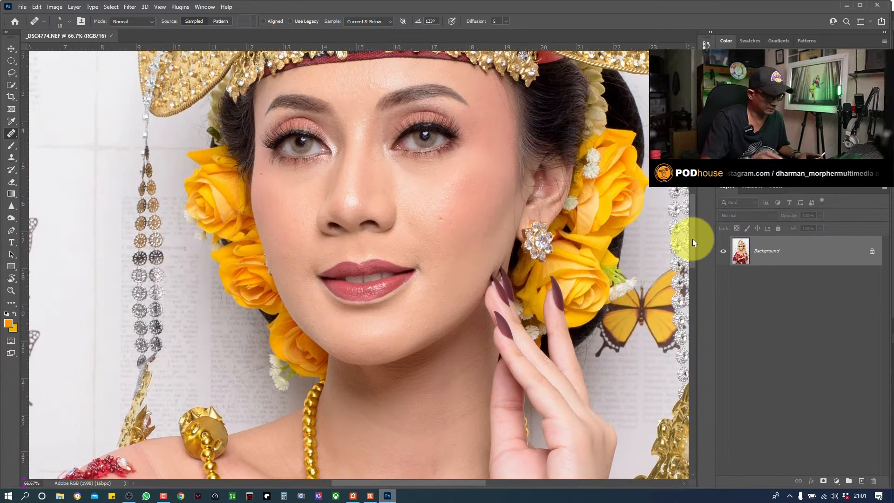
key("ctrl+plus")
key("ctrl+plus")
key("ctrl+plus")
left_click_drag(390, 164, 215, 298)
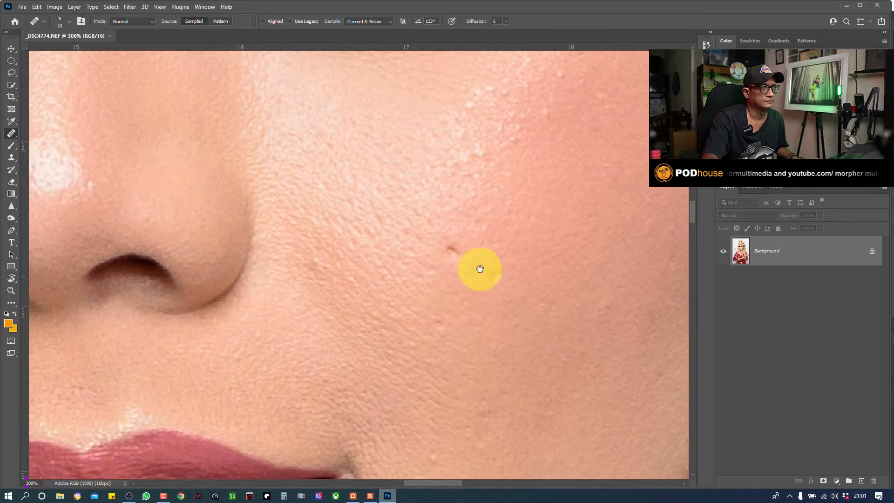
left_click_drag(417, 241, 496, 276)
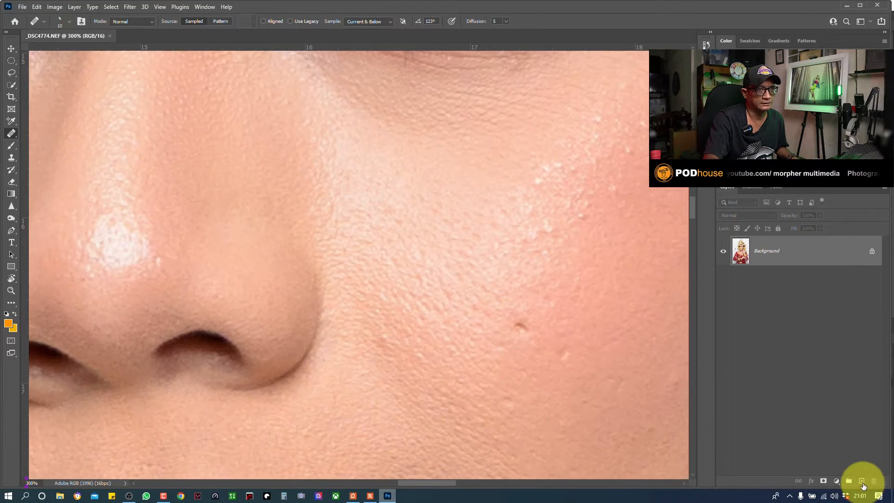
Step: Add a new empty layer above the Background and mark the small mole on the right cheek with a red brush
left_click(862, 481)
key("b")
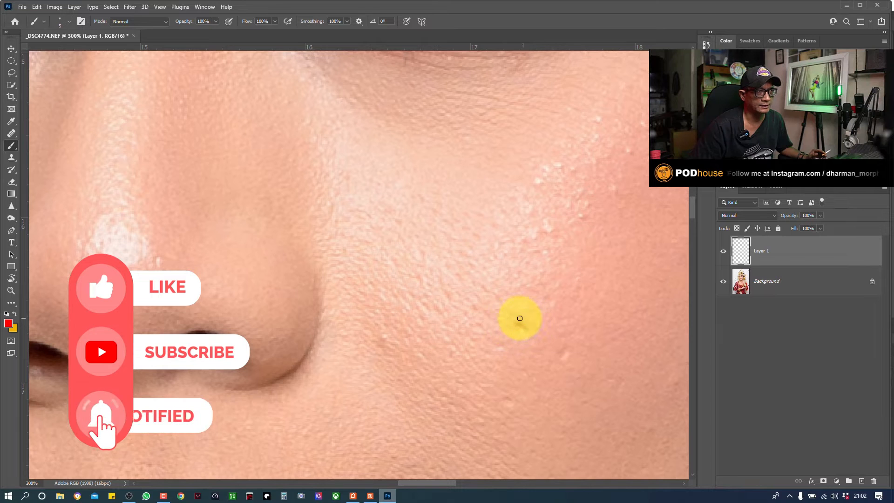
left_click_drag(522, 316, 524, 312)
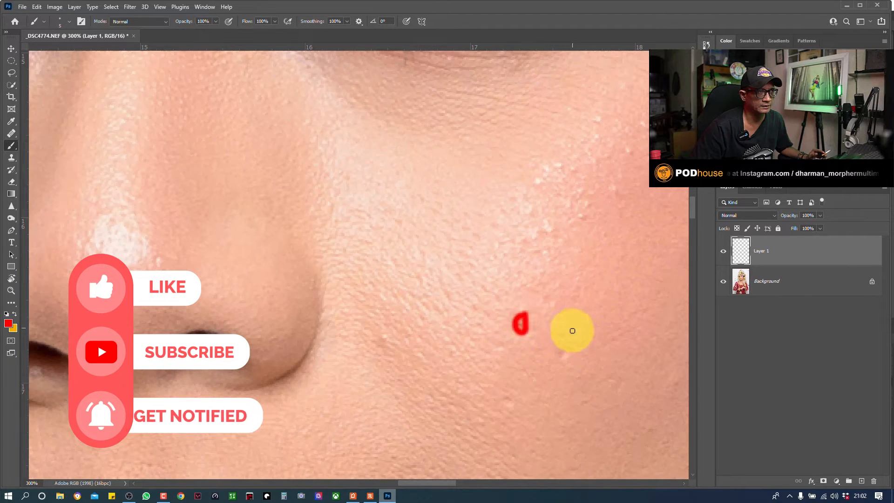
Step: Circle the bump beside the mole and the cluster of bumps on the upper right cheek with a 2-pixel red brush
left_click_drag(560, 339, 561, 349)
left_click_drag(534, 202, 573, 212)
left_click_drag(581, 189, 543, 180)
left_click_drag(542, 157, 546, 158)
left_click_drag(559, 159, 565, 158)
left_click_drag(571, 163, 599, 152)
mouse_move(600, 116)
left_mouse_down()
mouse_move(618, 123)
mouse_move(625, 146)
mouse_move(627, 126)
left_mouse_up()
left_click(593, 133)
left_click_drag(609, 182, 617, 189)
left_click_drag(532, 231, 547, 231)
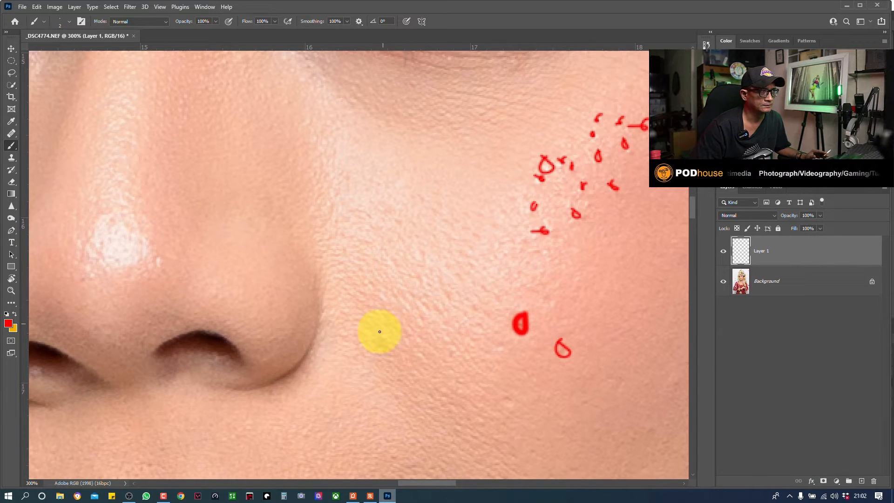
Step: Circle the blemishes beside the nose and across the middle and lower right cheek in red
left_click_drag(381, 333, 366, 338)
mouse_move(498, 314)
left_mouse_down()
mouse_move(452, 232)
mouse_move(409, 274)
left_mouse_up()
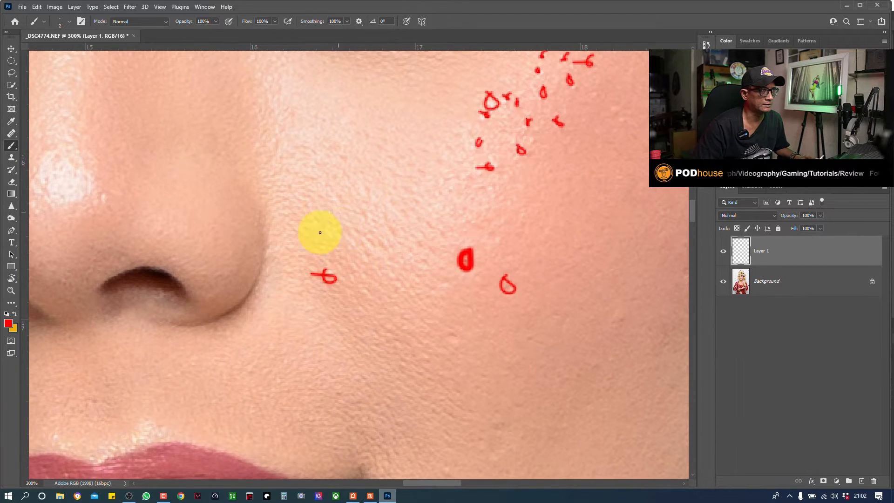
left_click_drag(522, 331, 479, 231)
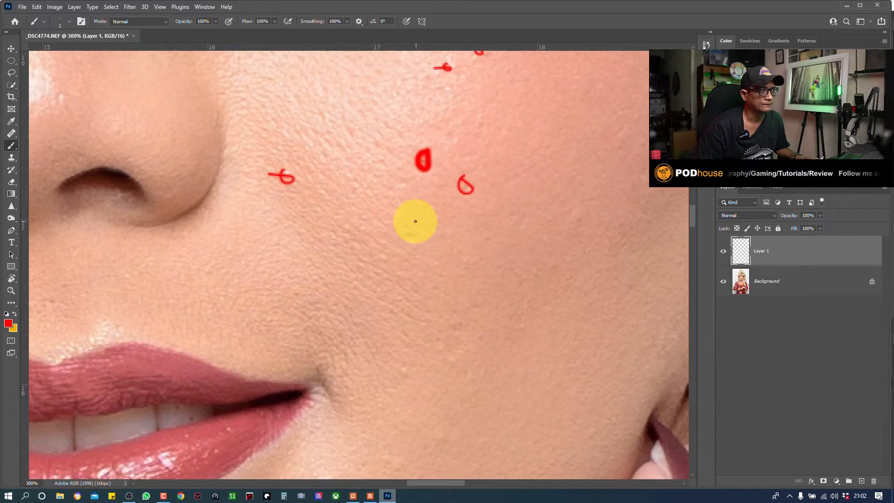
left_click_drag(416, 221, 412, 232)
left_click_drag(584, 208, 582, 219)
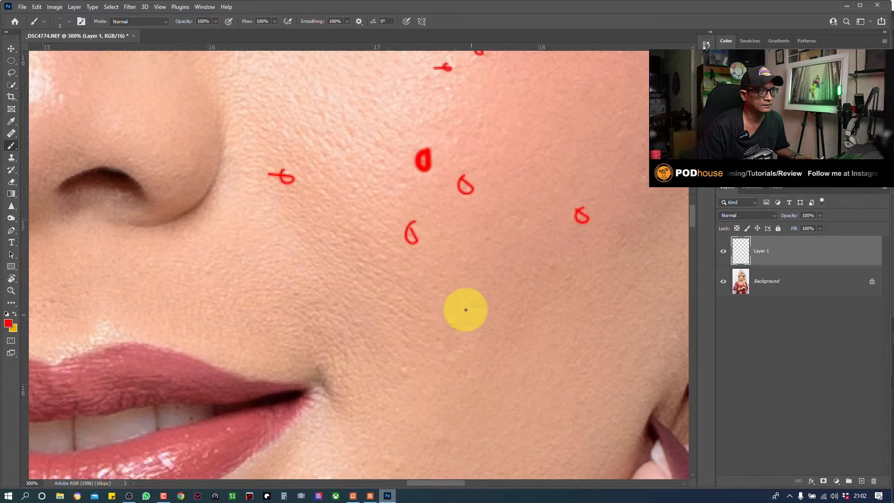
left_click_drag(461, 306, 451, 317)
left_click_drag(403, 366, 406, 372)
left_click_drag(447, 338, 445, 350)
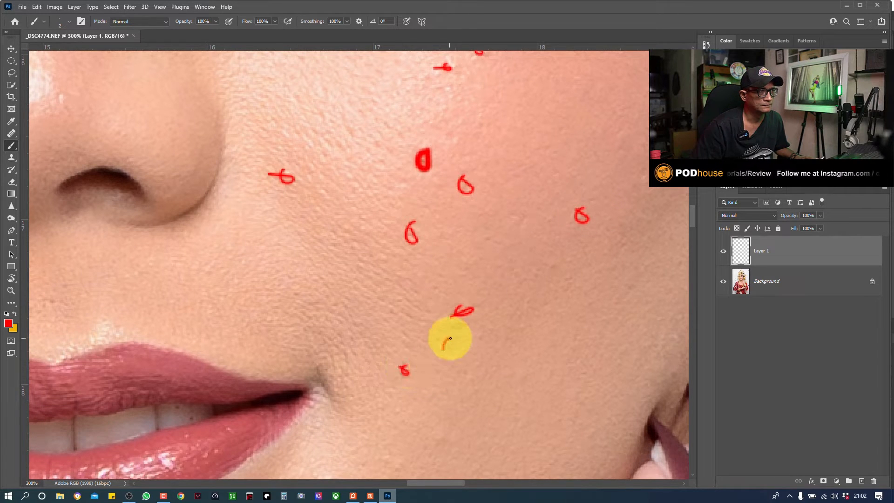
Step: Circle the blemishes at the left nostril and along the left side of the chin and jaw in red
left_click_drag(373, 363, 570, 309)
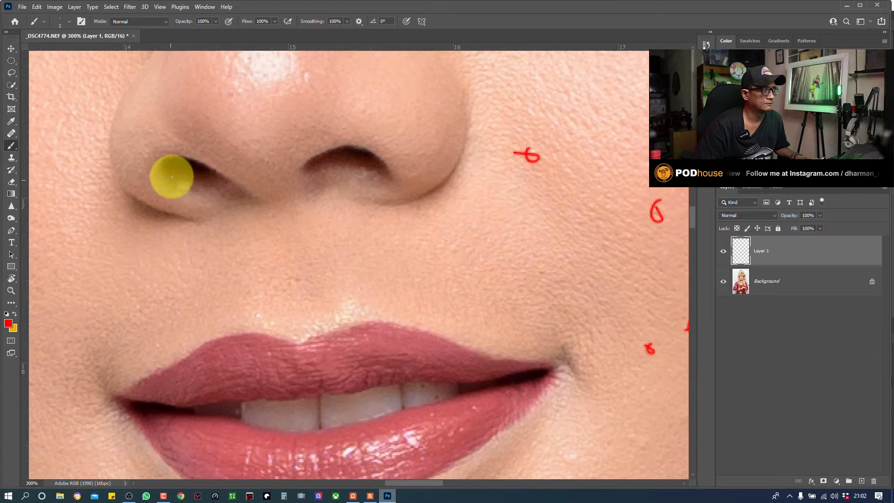
left_click_drag(180, 175, 183, 187)
left_click_drag(419, 297, 422, 147)
mouse_move(414, 231)
left_mouse_down()
mouse_move(401, 84)
mouse_move(512, 111)
left_mouse_up()
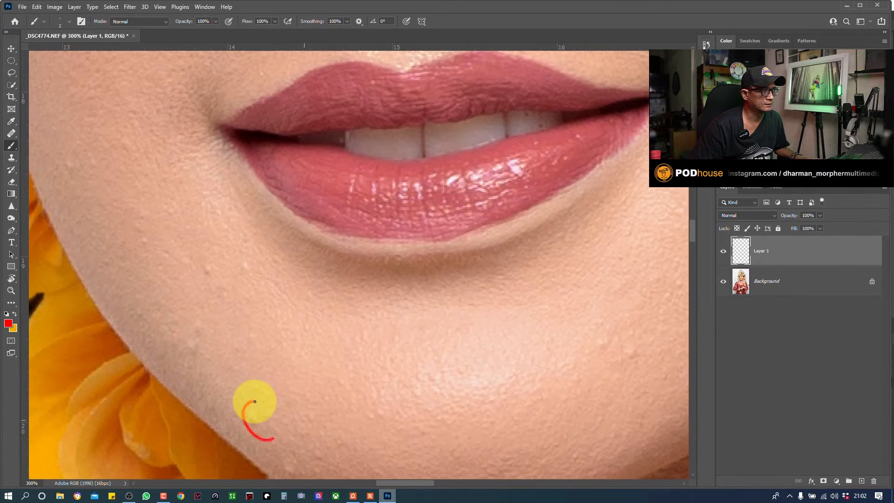
left_click_drag(255, 401, 269, 397)
left_click_drag(181, 316, 199, 308)
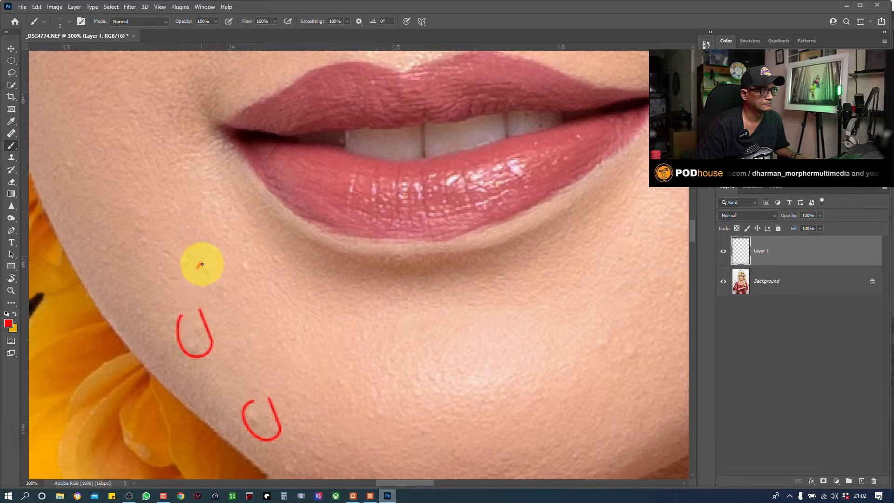
left_click_drag(202, 264, 222, 247)
left_click_drag(365, 371, 323, 228)
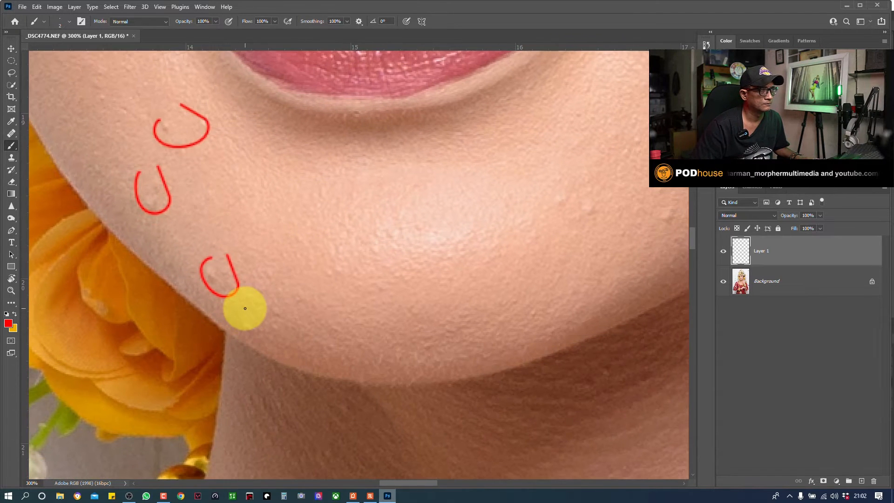
left_click_drag(245, 308, 241, 307)
Step: Circle the bumps on the right side of the chin and below the right corner of the mouth in red
left_click_drag(441, 268, 288, 323)
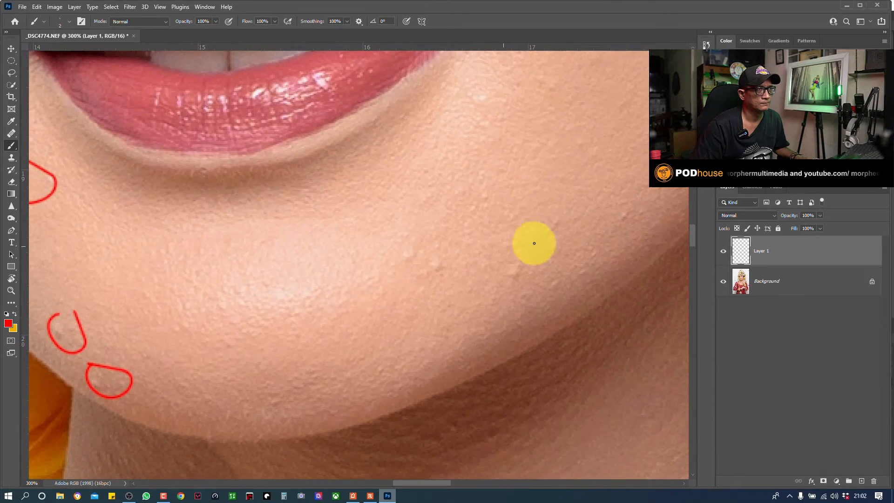
left_click_drag(523, 233, 558, 231)
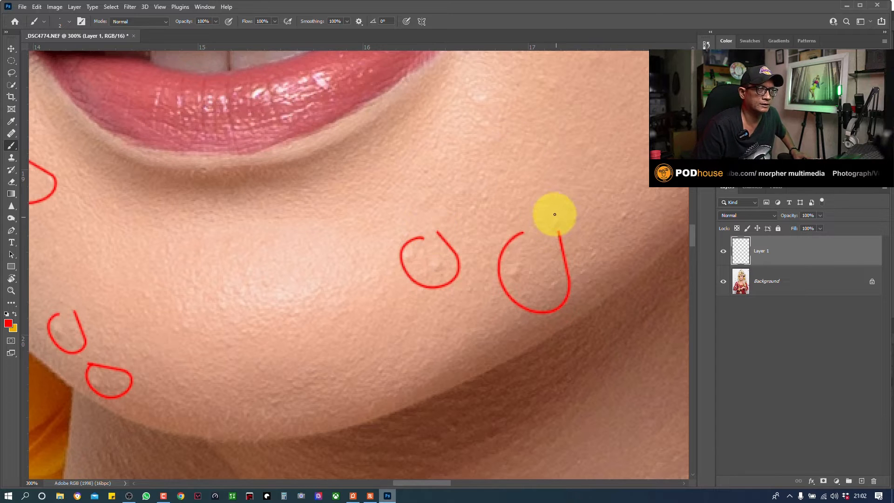
left_click_drag(554, 209, 558, 202)
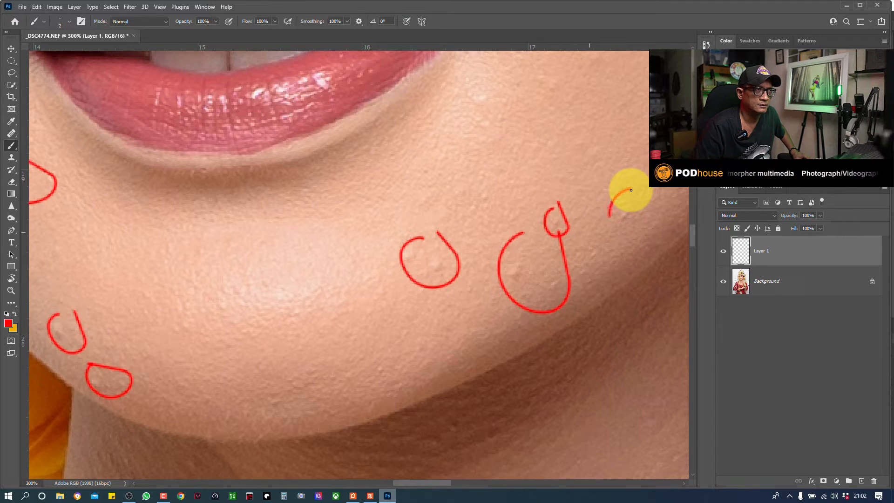
left_click_drag(631, 190, 620, 185)
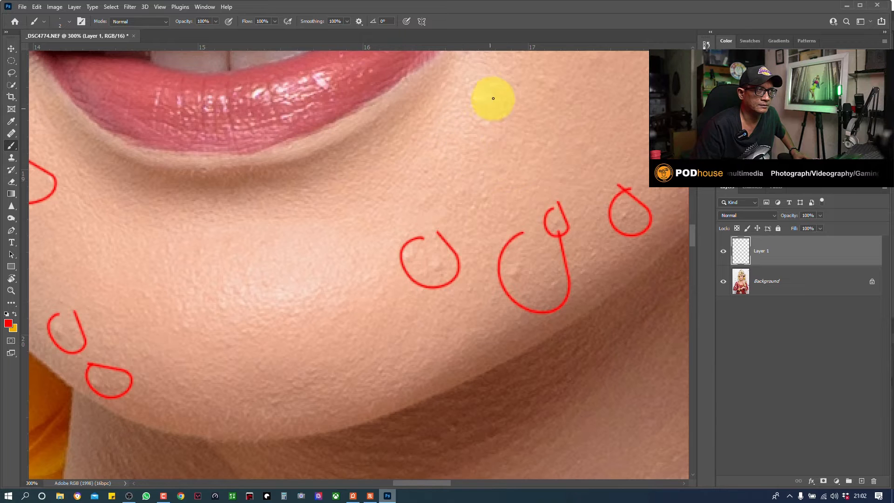
left_click_drag(485, 90, 474, 88)
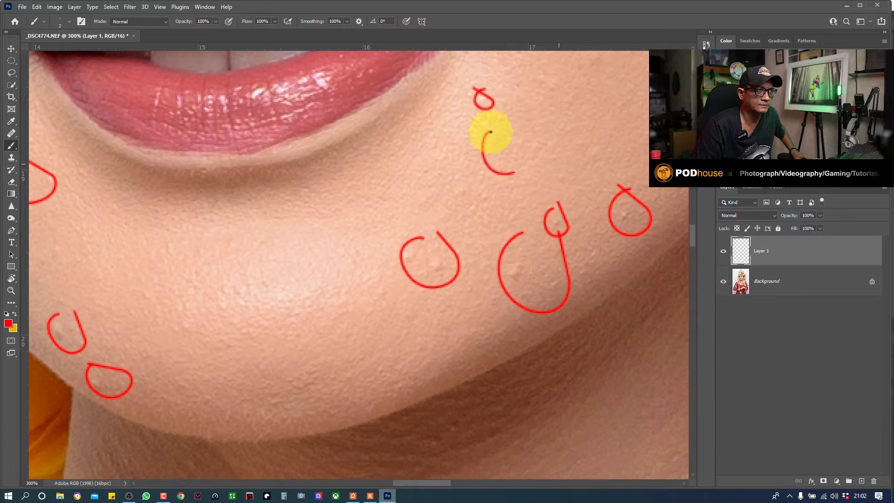
left_click_drag(491, 132, 505, 130)
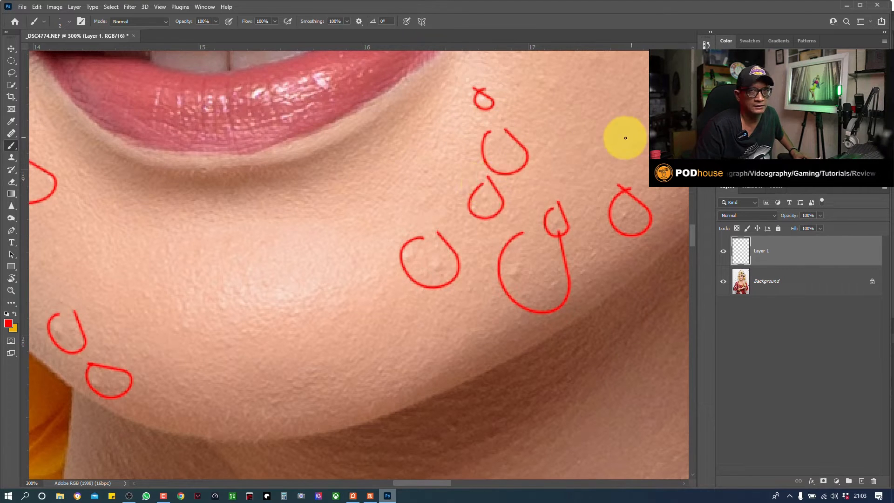
Step: Circle three more blemishes on the lower right cheek between the mouth and the jawline in red
left_click_drag(550, 179, 426, 308)
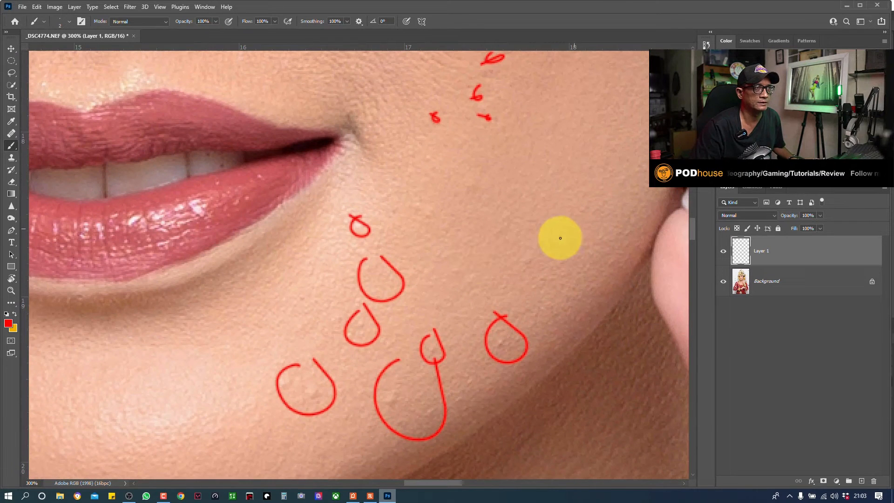
left_click_drag(525, 240, 534, 237)
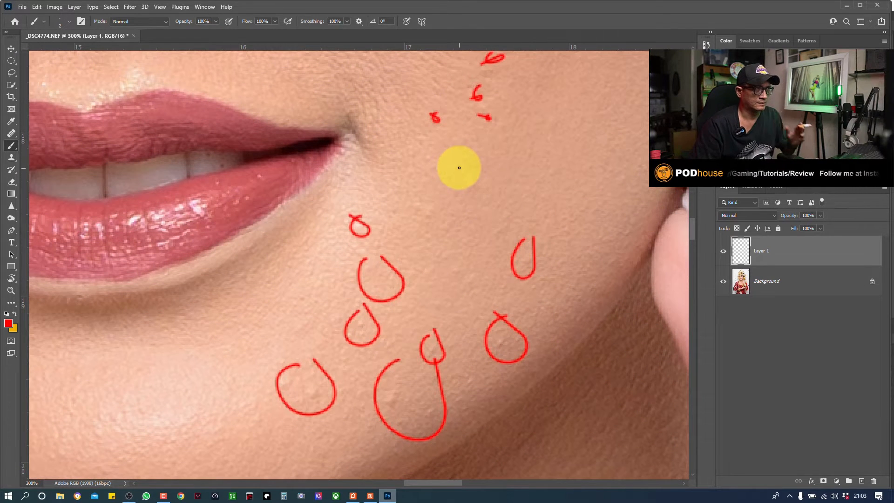
left_click_drag(459, 167, 487, 160)
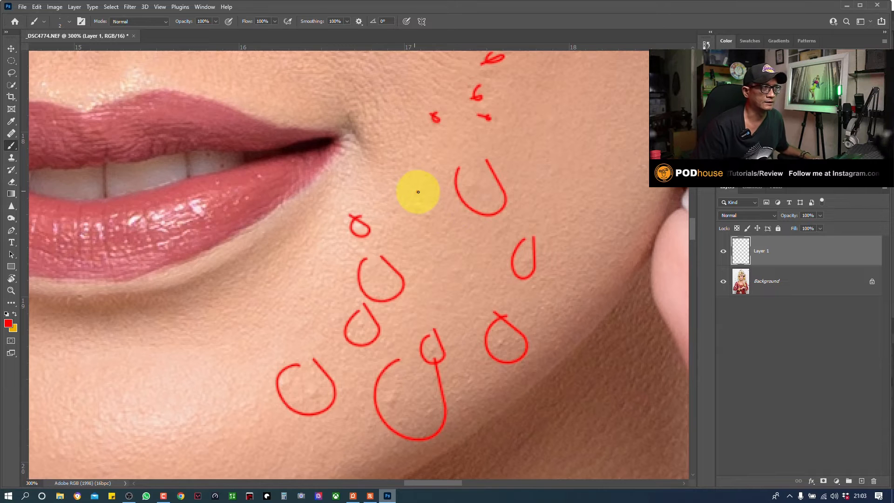
left_click_drag(418, 191, 430, 179)
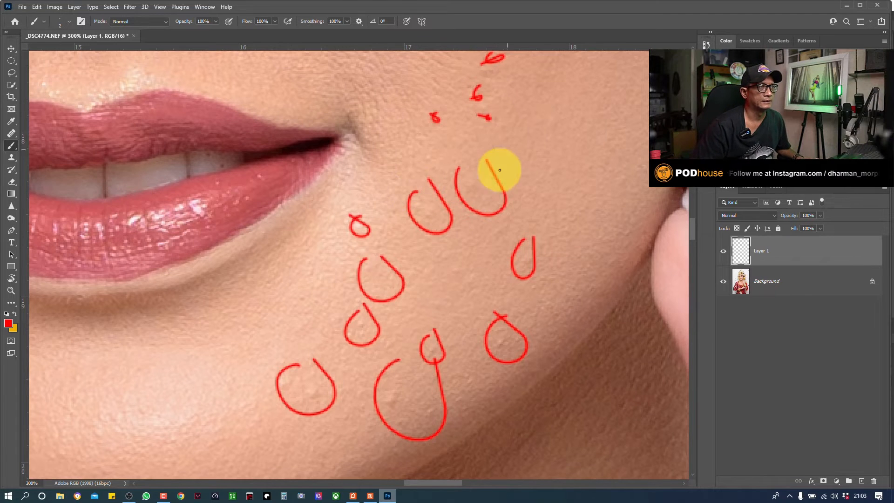
Step: Circle the blemishes on the outer right cheek, from above the fingertips up to the cheekbone, in red
left_click_drag(483, 165, 349, 314)
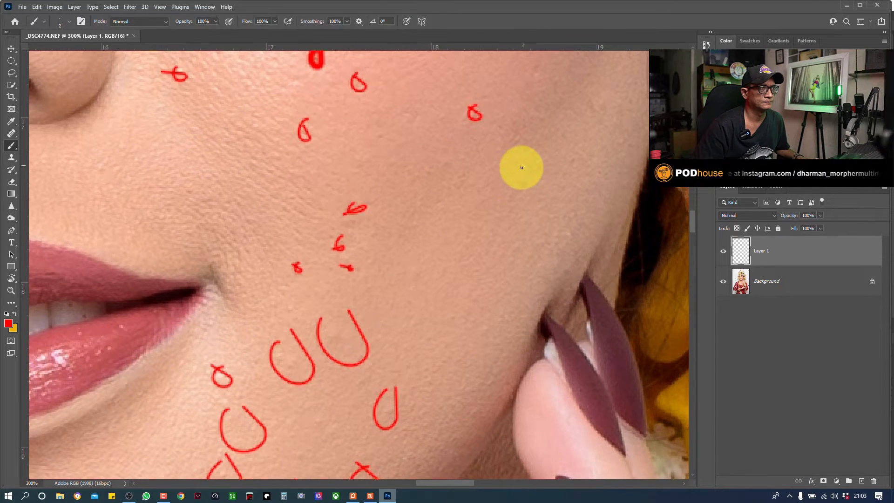
left_click_drag(522, 168, 522, 164)
left_click_drag(440, 232, 390, 363)
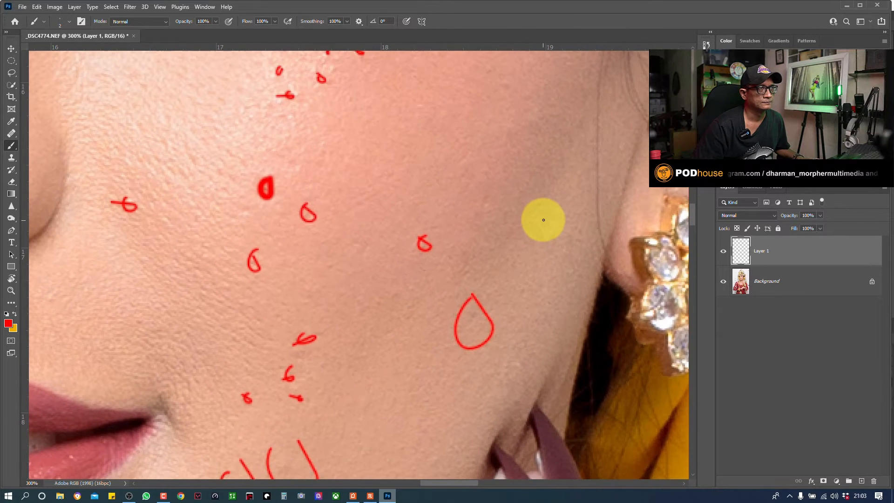
mouse_move(542, 219)
left_mouse_down()
mouse_move(559, 203)
mouse_move(504, 309)
left_mouse_up()
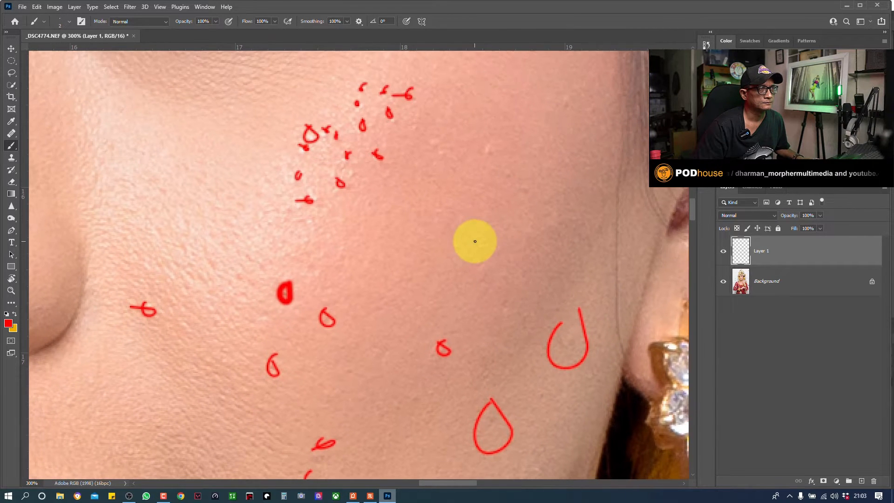
left_click_drag(475, 241, 507, 225)
left_click_drag(497, 133, 496, 136)
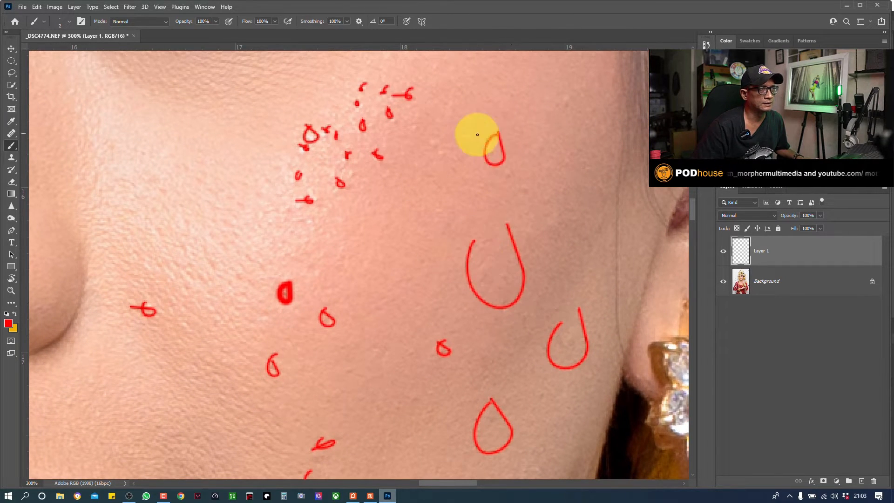
left_click_drag(438, 121, 450, 114)
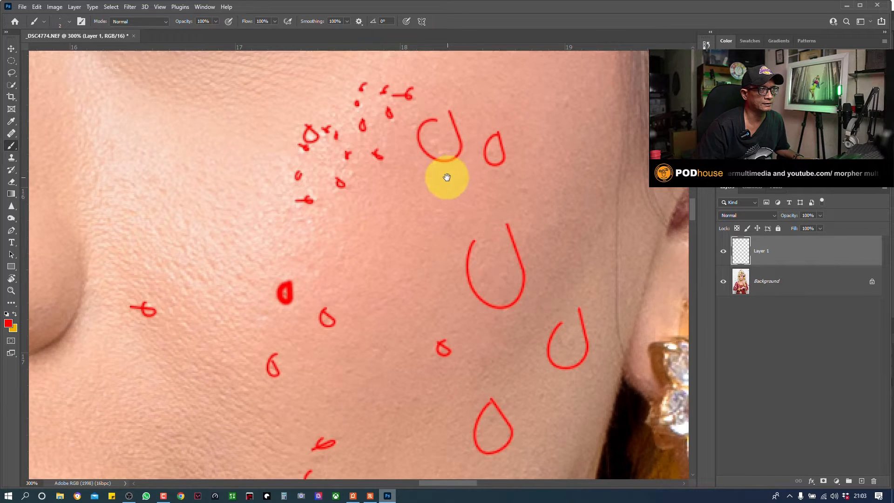
Step: Circle the blemishes high on the right cheek toward the temple and below the outer corner of the right eye
left_click_drag(443, 180, 404, 300)
left_click_drag(515, 209, 529, 179)
left_click_drag(445, 172, 525, 295)
left_click_drag(439, 283, 436, 280)
Step: Circle the spots above the right eyelid and under the inner end of the right eyebrow in red
left_click_drag(491, 211, 608, 323)
left_click_drag(436, 136, 436, 141)
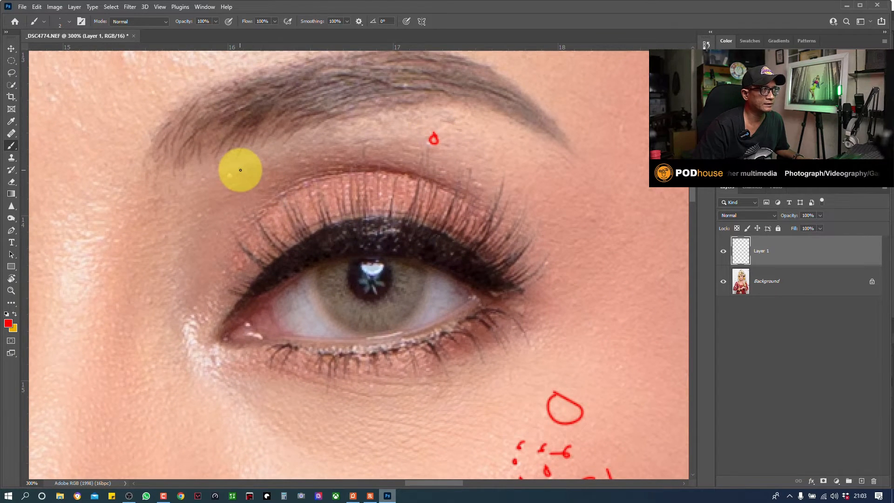
left_click_drag(240, 170, 238, 169)
left_click_drag(200, 204, 210, 210)
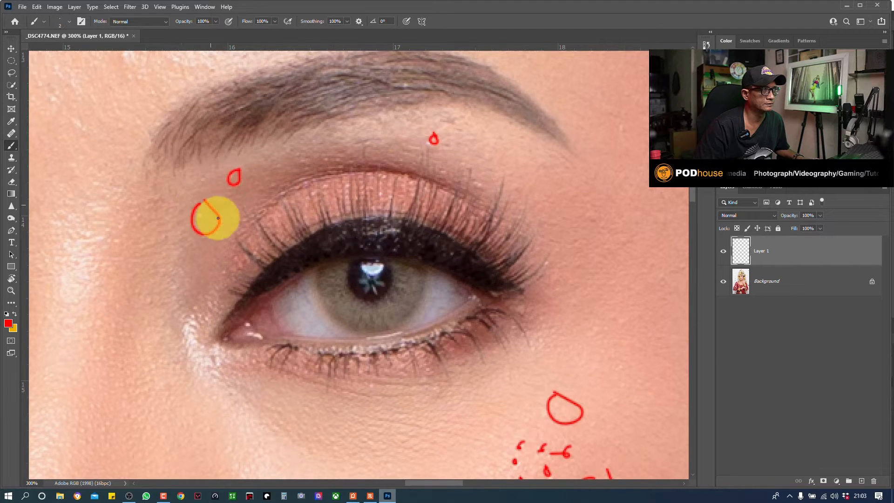
Step: Circle the blemish between the eyebrows and the bumpy patch on the middle of the forehead in red
scroll(214, 215, "left", 5)
left_click_drag(346, 193, 401, 329)
left_click_drag(424, 124, 425, 105)
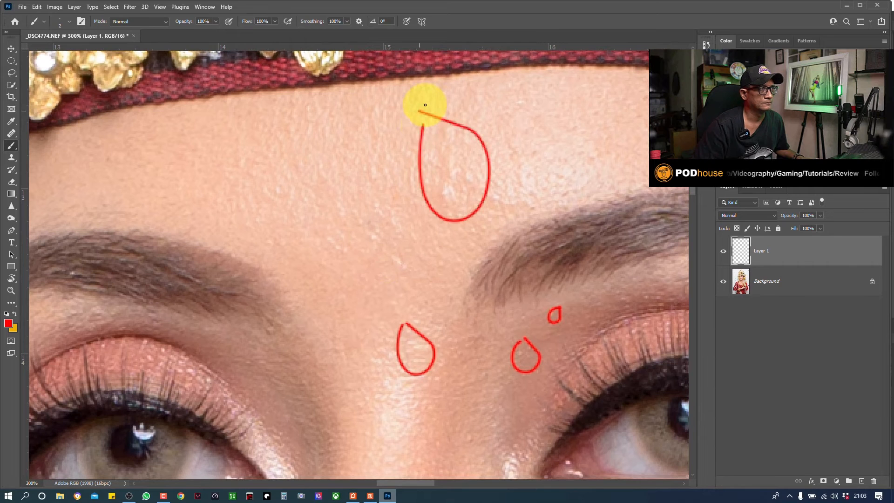
Step: Delete the layer holding the red blemish marks and add a new empty layer above the Background
key("ctrl+0")
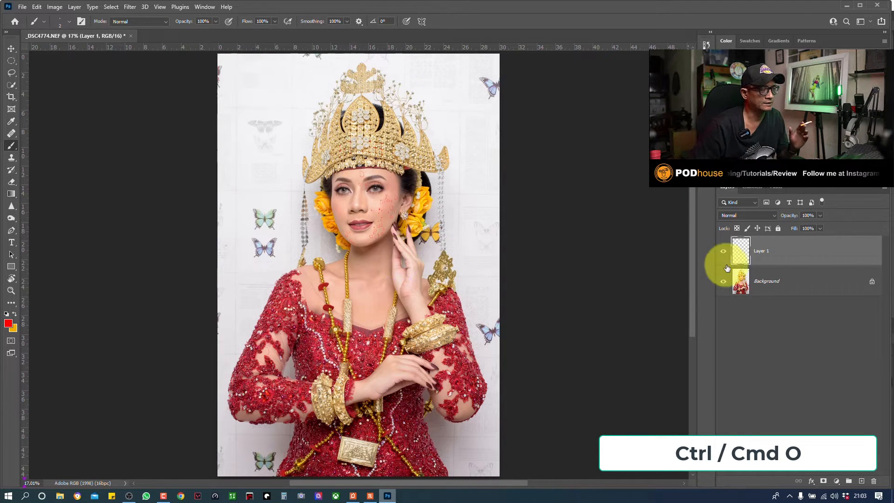
left_click(723, 251)
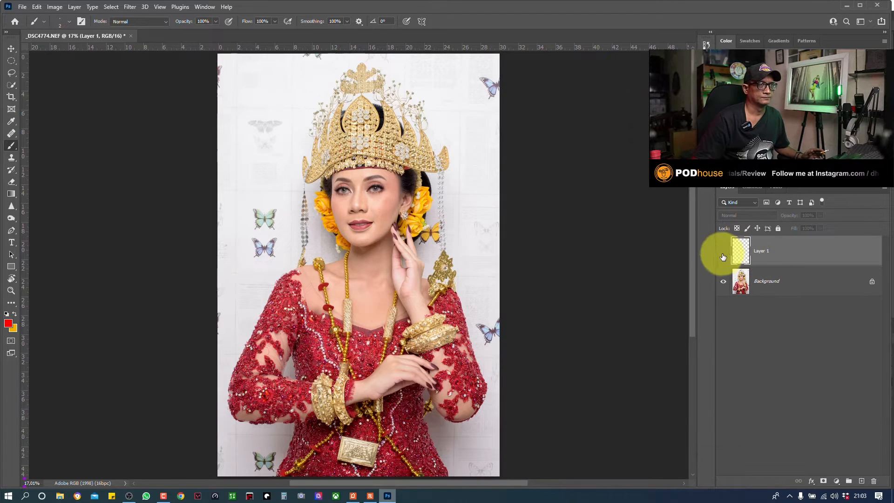
key("Delete")
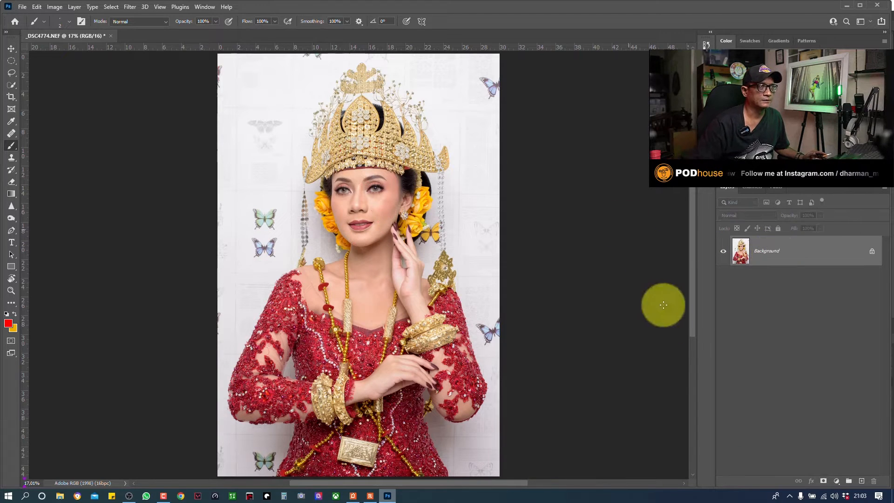
left_click(862, 482)
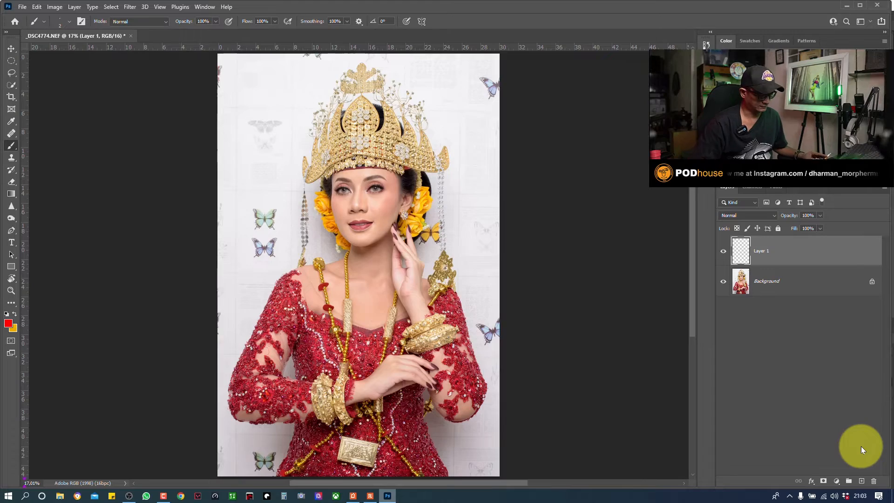
Step: Examine the skin texture close up around the nose, under the right eye and across the right cheek
key("ctrl+plus")
key("ctrl+plus")
key("ctrl+plus")
key("ctrl+plus")
key("ctrl+plus")
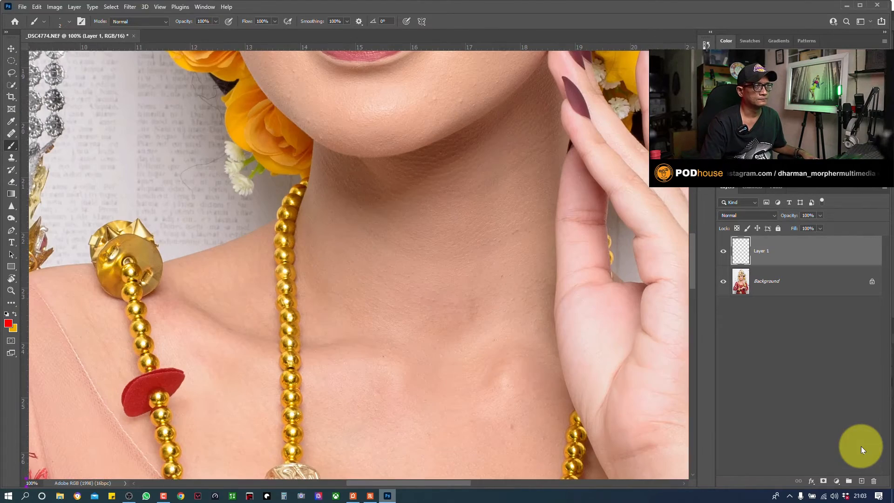
left_click_drag(447, 187, 441, 430)
key("ctrl+plus")
key("ctrl+plus")
left_click_drag(493, 194, 355, 313)
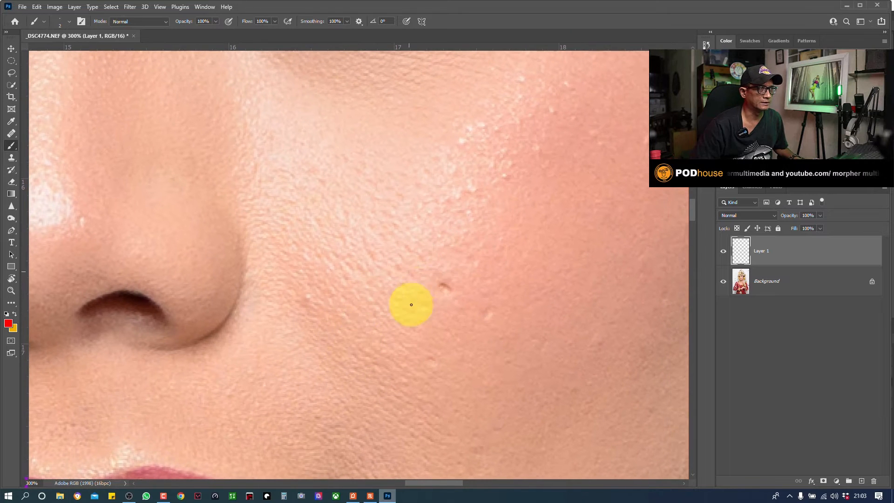
left_click_drag(467, 247, 438, 289)
left_click_drag(497, 225, 423, 298)
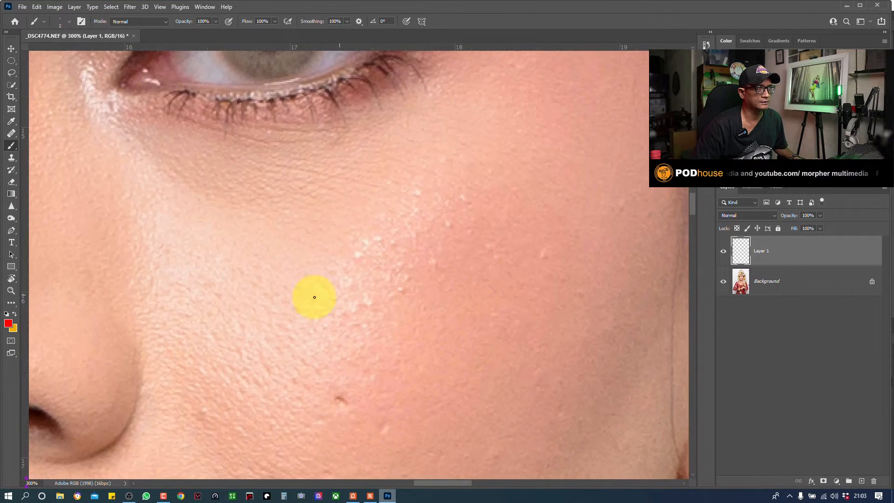
left_click_drag(293, 297, 423, 236)
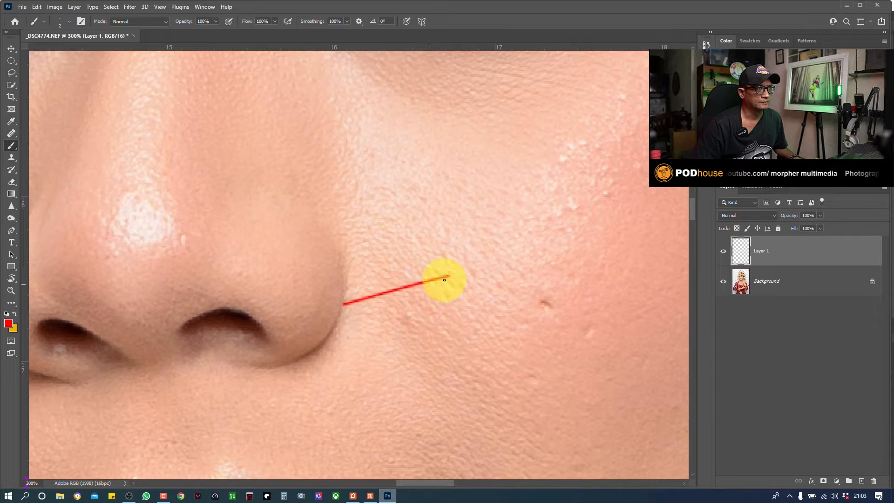
left_click_drag(433, 270, 361, 256)
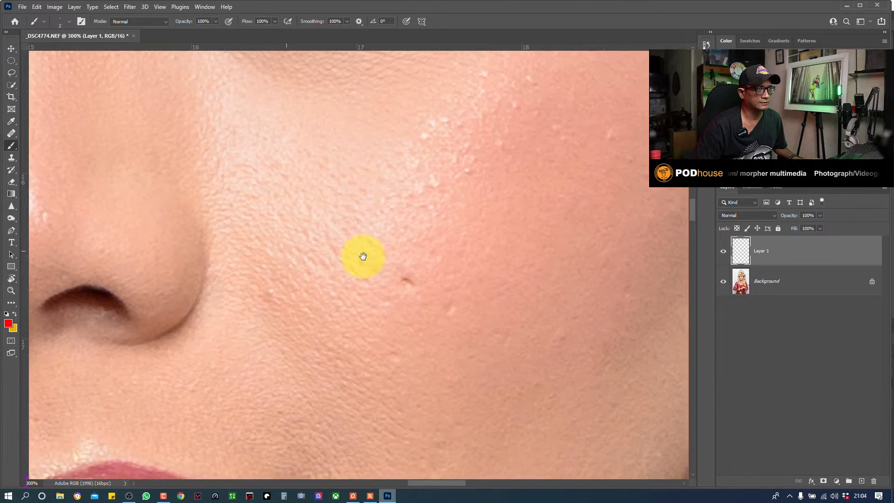
left_click_drag(237, 235, 305, 313)
left_click_drag(466, 233, 243, 369)
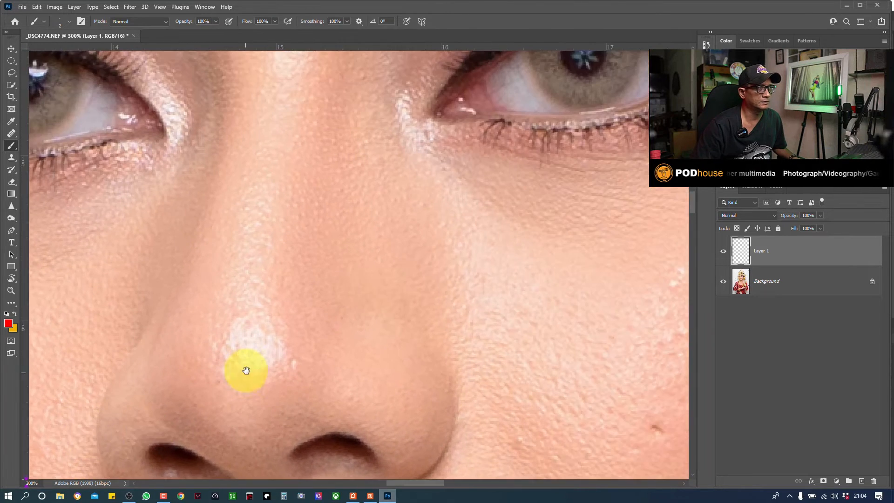
left_click_drag(419, 325, 345, 369)
left_click_drag(362, 267, 234, 178)
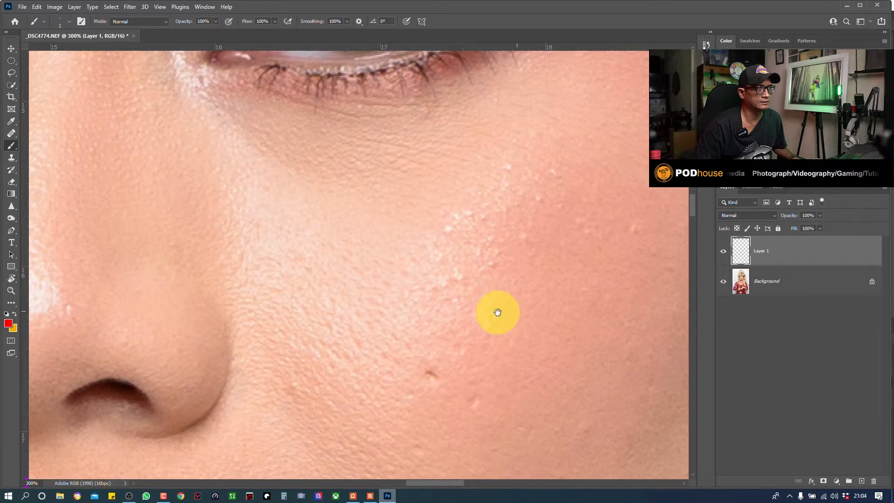
left_click_drag(476, 270, 428, 218)
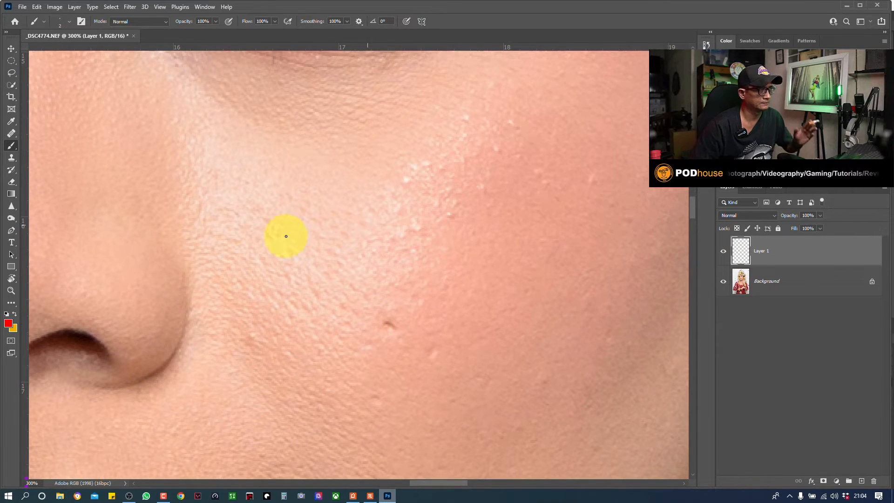
Step: Choose the Healing Brush as the retouching tool and rename the new empty layer bersih2
right_click(13, 146)
right_click(9, 135)
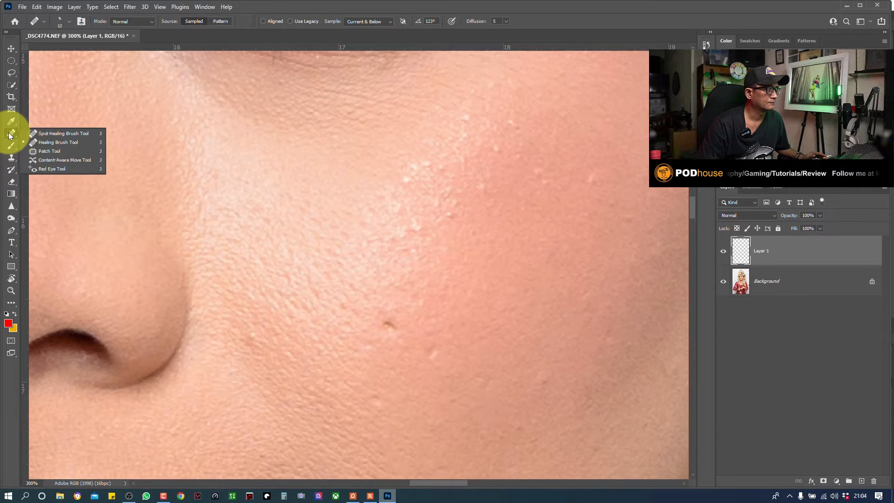
left_click(46, 149)
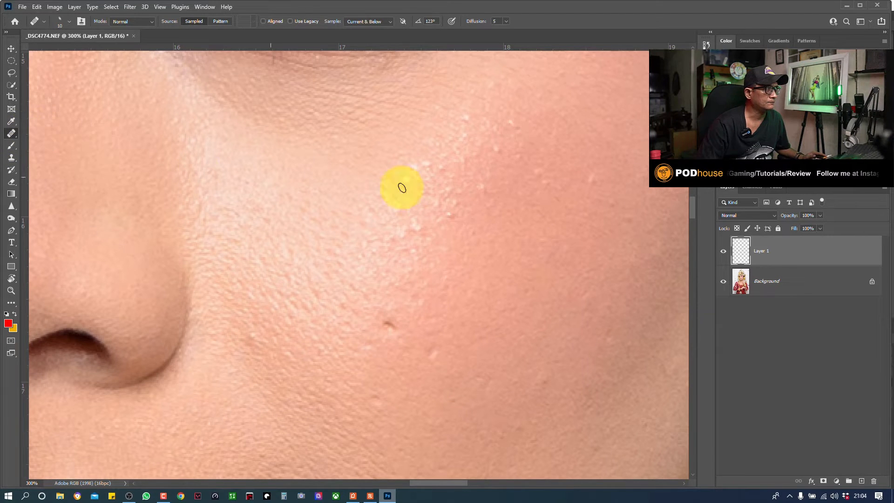
double_click(762, 254)
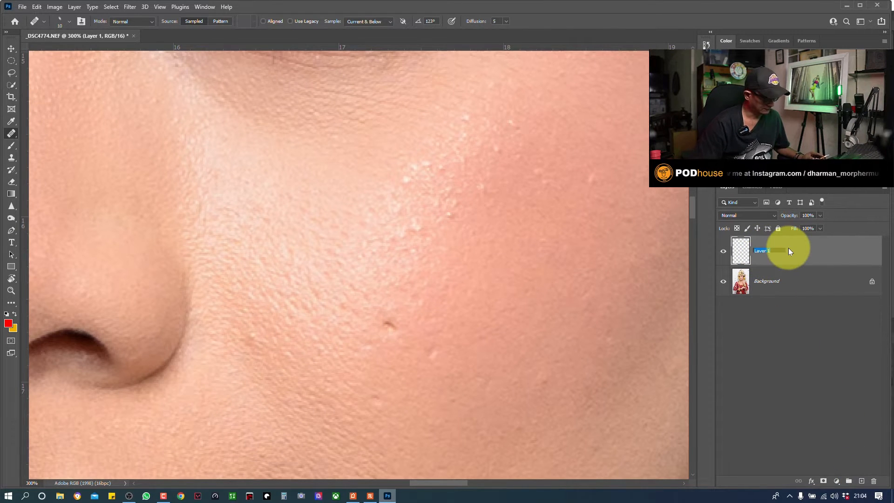
type("bersih2")
left_click(788, 341)
left_click(768, 253)
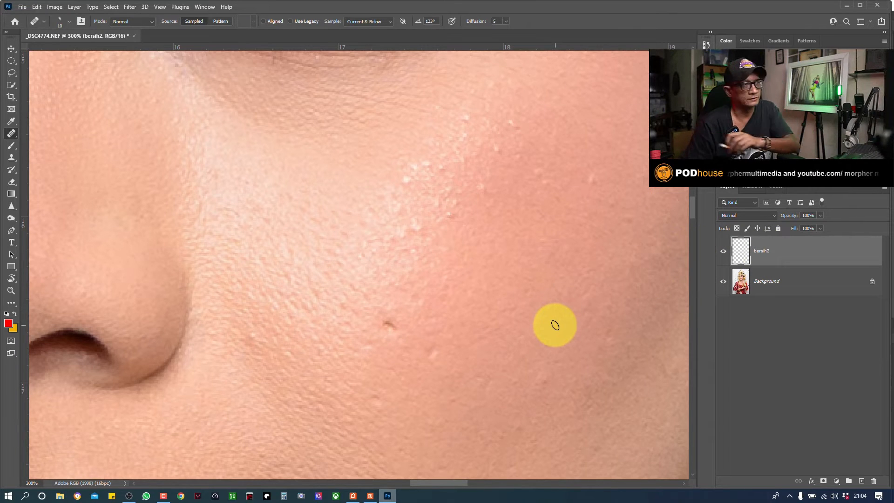
Step: Heal the dark mole on the right cheek and the skin just around it, sampling clean skin nearby
key("ctrl+plus")
key("ctrl+plus")
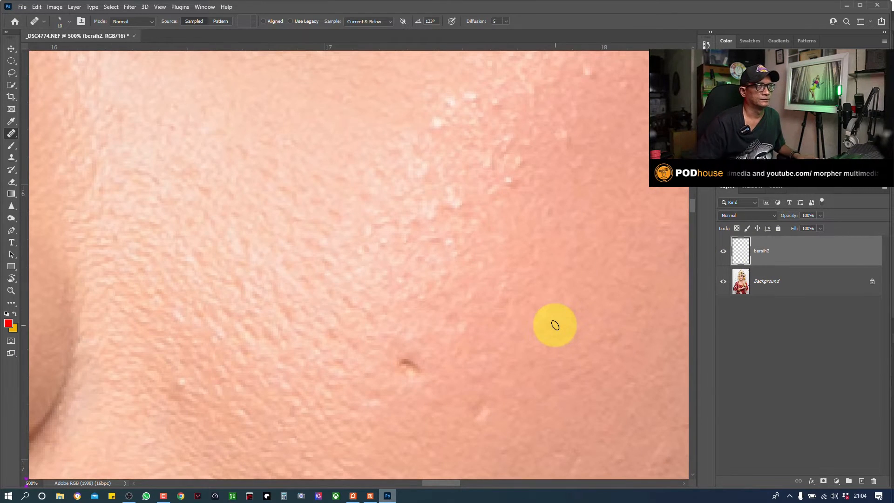
left_click_drag(489, 200, 435, 232)
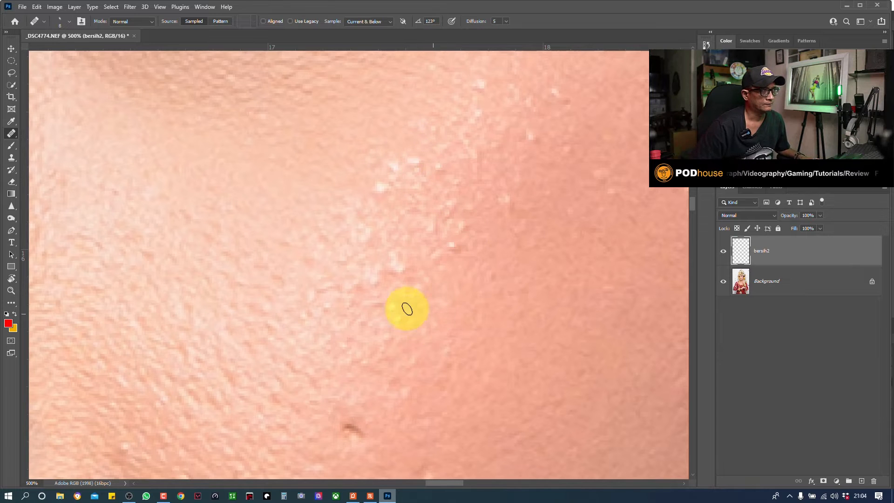
left_click_drag(406, 309, 429, 209)
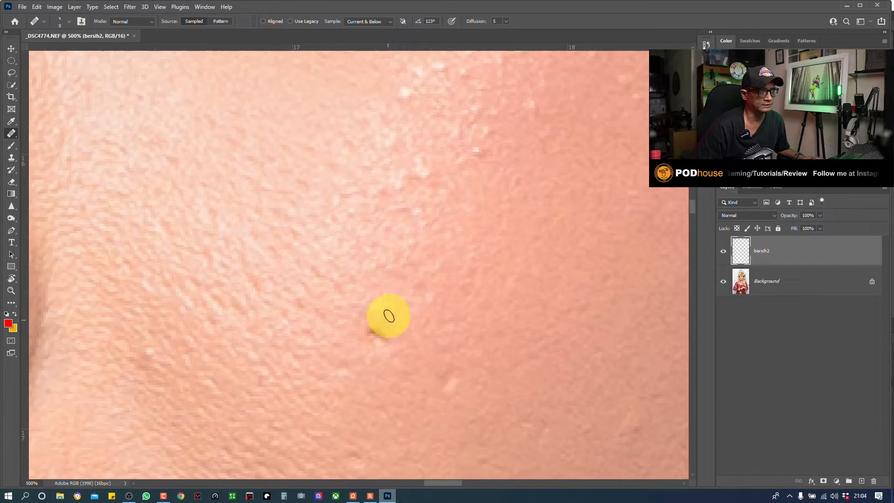
key("alt")
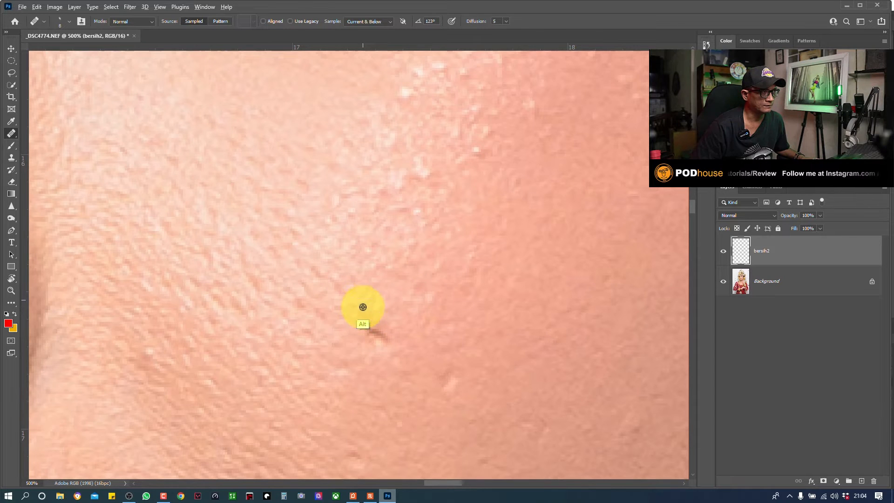
key("alt")
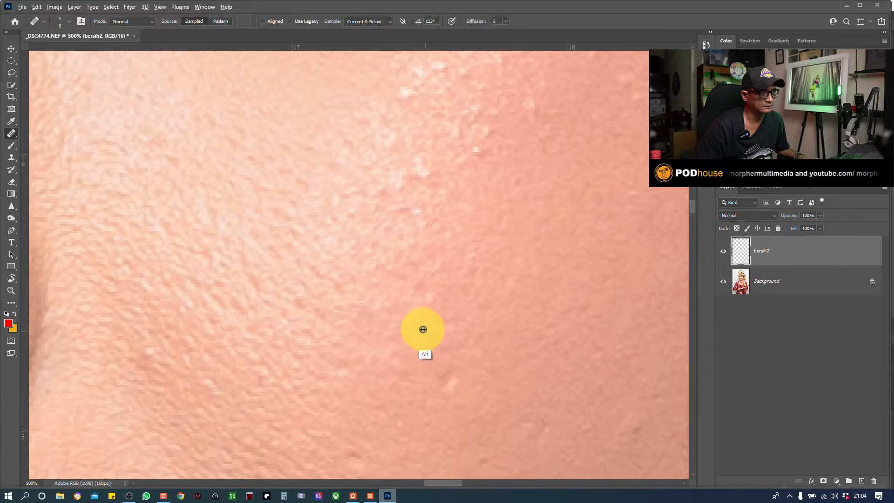
left_click(375, 381, "alt")
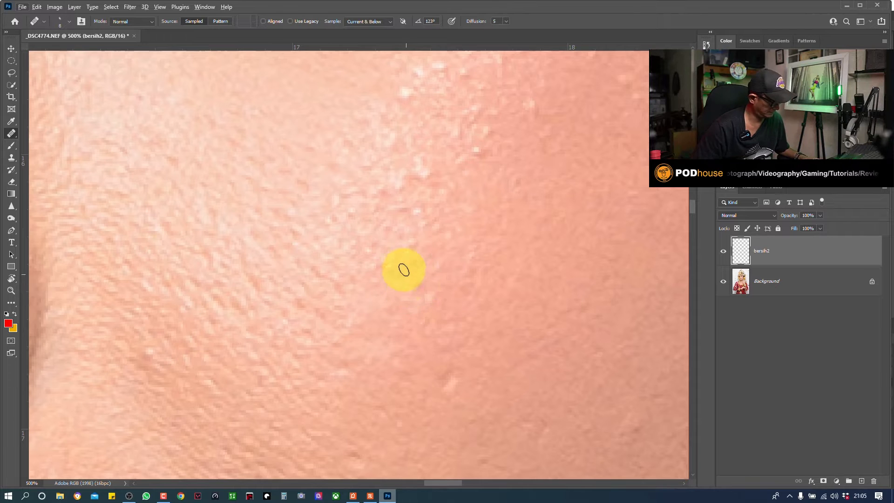
left_click(387, 249, "alt")
left_click(380, 298)
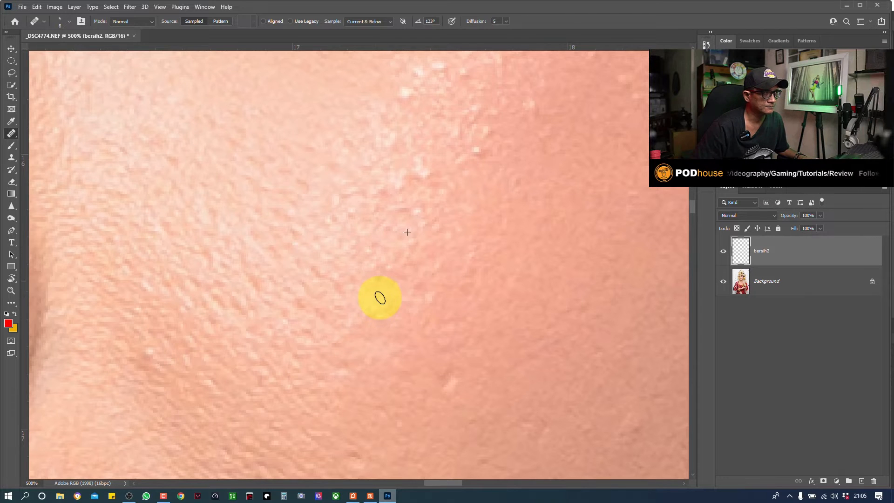
Step: Heal the light bumps on the upper right cheek below the outer part of the eye
left_click_drag(365, 306, 366, 413)
left_click_drag(404, 219, 363, 309)
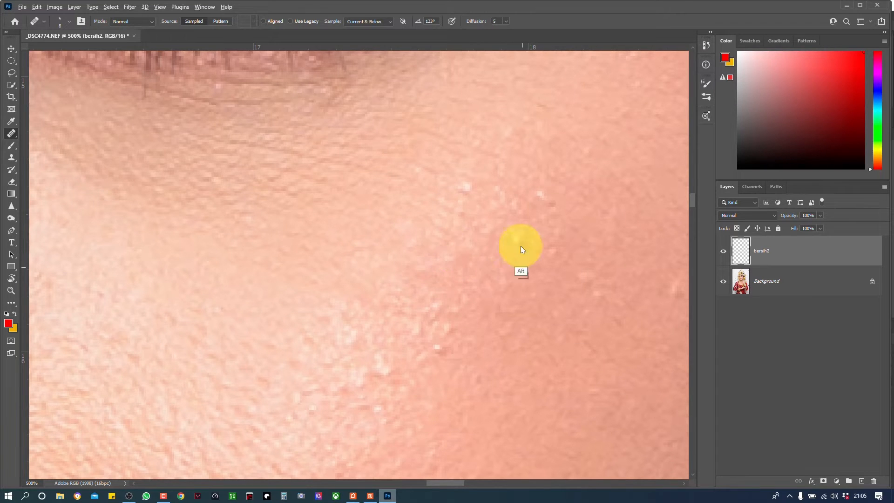
left_click(436, 347)
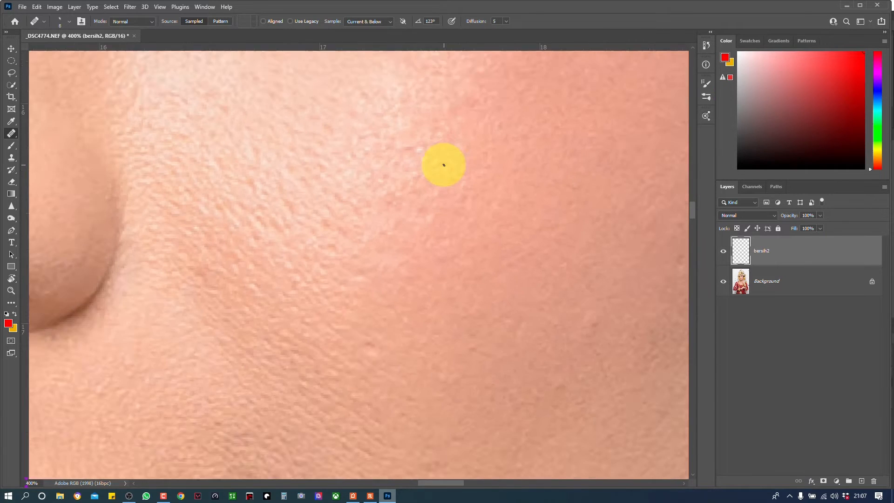
Step: Heal the remaining blemishes on the left cheek, the neck and the upper chest with sampled clean skin
key("ctrl+plus")
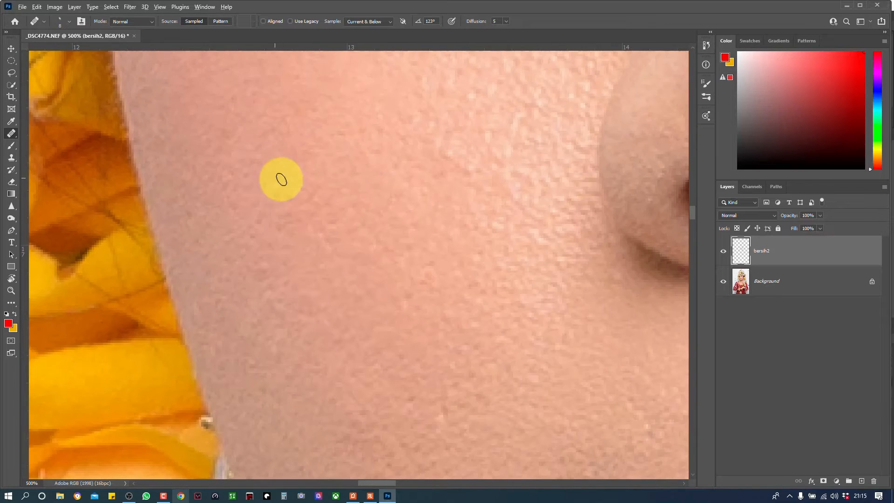
left_click(223, 271, "alt")
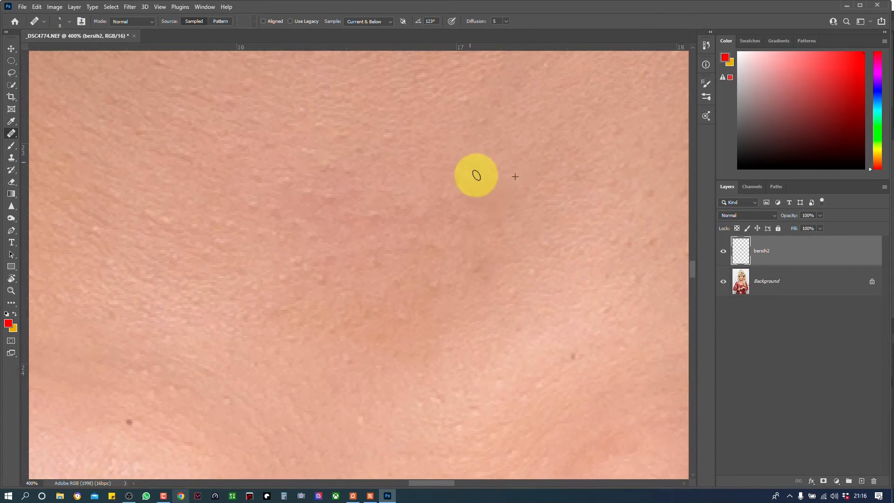
left_click(297, 192)
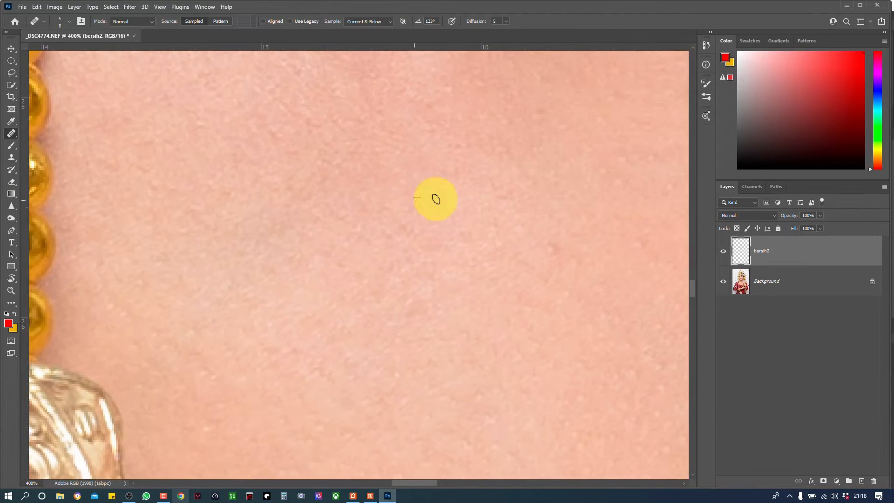
key("alt")
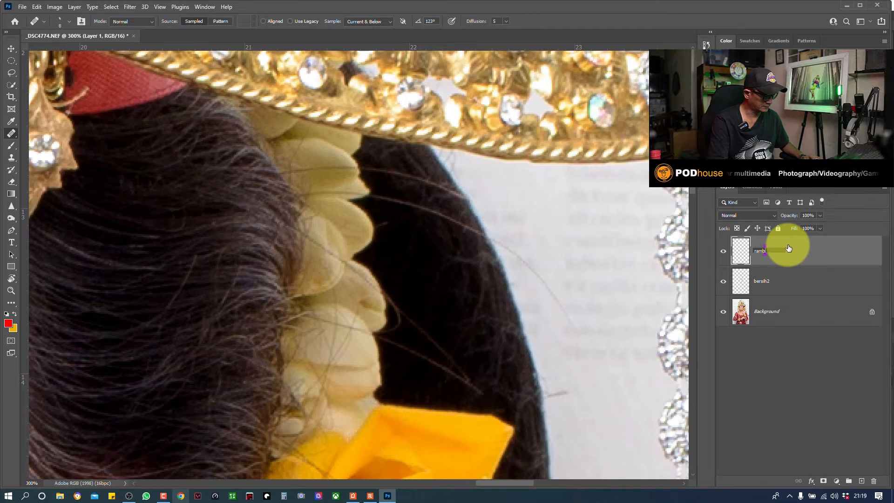
Step: Name the new top layer rambut and heal the uppermost stray hair crossing the dark hair below the crown
left_click(818, 253)
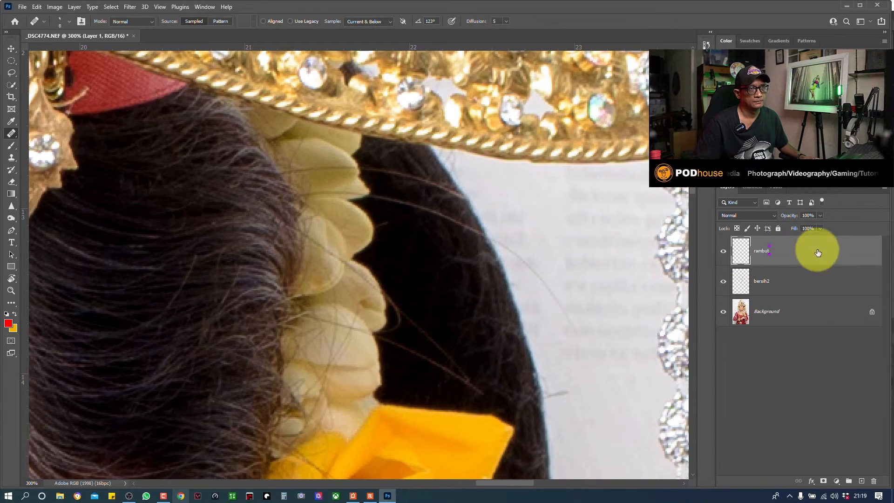
key("ctrl+plus")
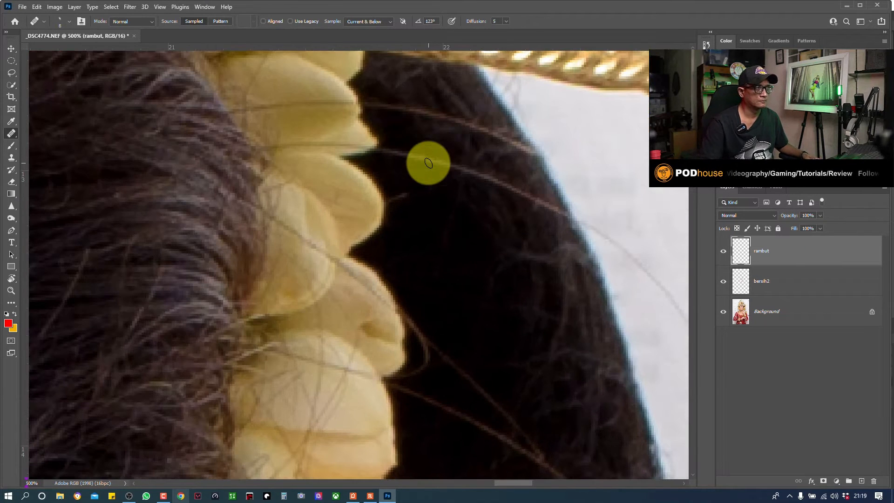
key("ctrl+plus")
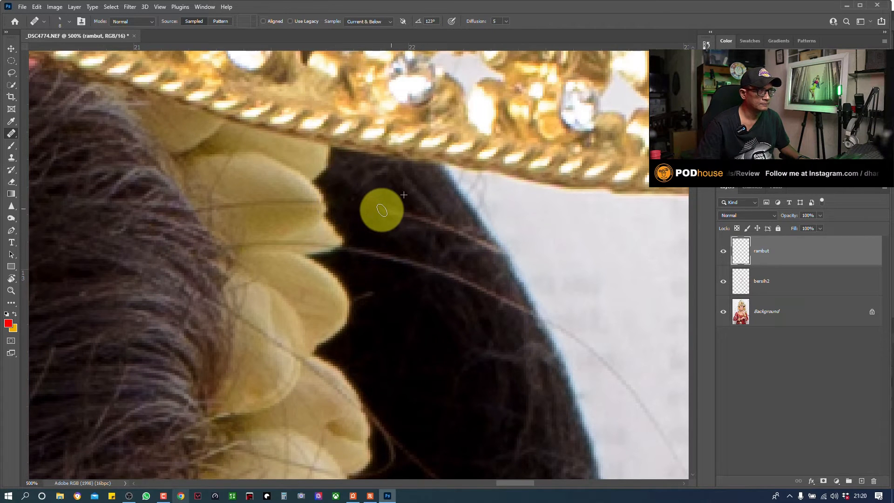
left_click(381, 208, "alt")
left_click_drag(420, 218, 427, 221)
left_click(442, 197, "alt")
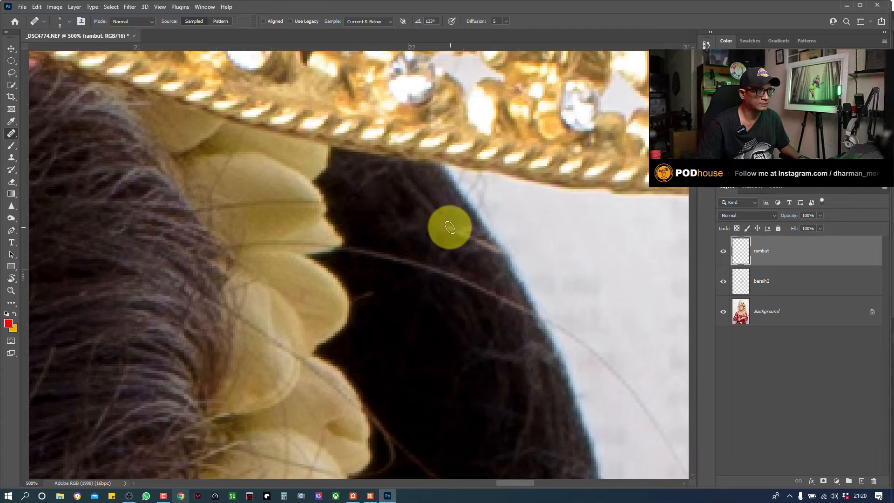
left_click_drag(475, 255, 479, 259)
Step: Heal the lower stray strands crossing the dark hair beside the flower petals, sampling from clean dark areas
left_click(375, 228, "alt")
mouse_move(352, 251)
left_mouse_down()
mouse_move(447, 274)
mouse_move(529, 308)
left_mouse_up()
left_click(445, 306, "alt")
left_click(427, 232, "alt")
mouse_move(393, 419)
left_mouse_down()
mouse_move(380, 207)
mouse_move(416, 265)
left_mouse_up()
mouse_move(348, 276)
left_mouse_down()
mouse_move(496, 337)
mouse_move(518, 361)
left_mouse_up()
left_click(365, 200, "alt")
mouse_move(552, 153)
left_mouse_down()
mouse_move(340, 237)
mouse_move(443, 325)
left_mouse_up()
left_click_drag(425, 279, 385, 66)
Step: Remove the stray hairs crossing the dark bun and its outer edge below the crown, sampling from nearby clean areas
key("s")
mouse_move(380, 235)
left_mouse_down()
mouse_move(404, 232)
mouse_move(399, 134)
mouse_move(368, 25)
left_mouse_up()
left_click(388, 204, "alt")
key("j")
left_click(423, 222, "alt")
mouse_move(372, 247)
left_mouse_down()
mouse_move(415, 309)
mouse_move(377, 402)
left_mouse_up()
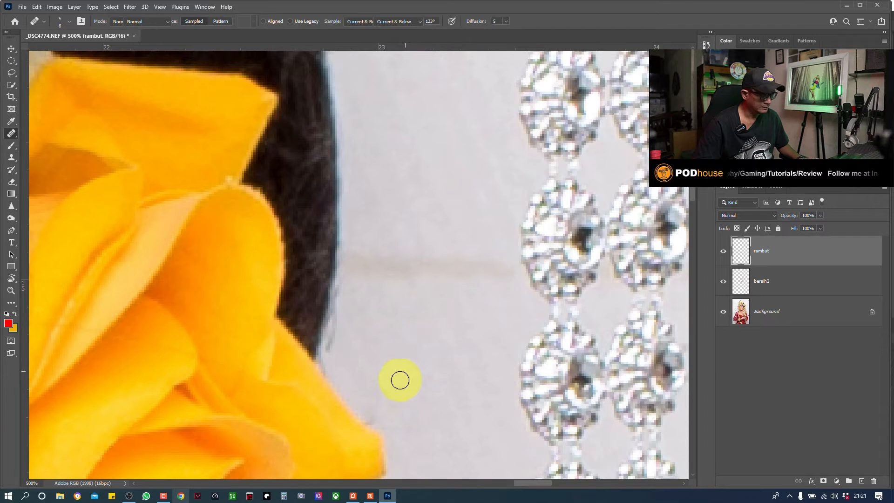
Step: Clone clean background over the stray hairs sticking out of the bun's edge above the yellow rose
key("s")
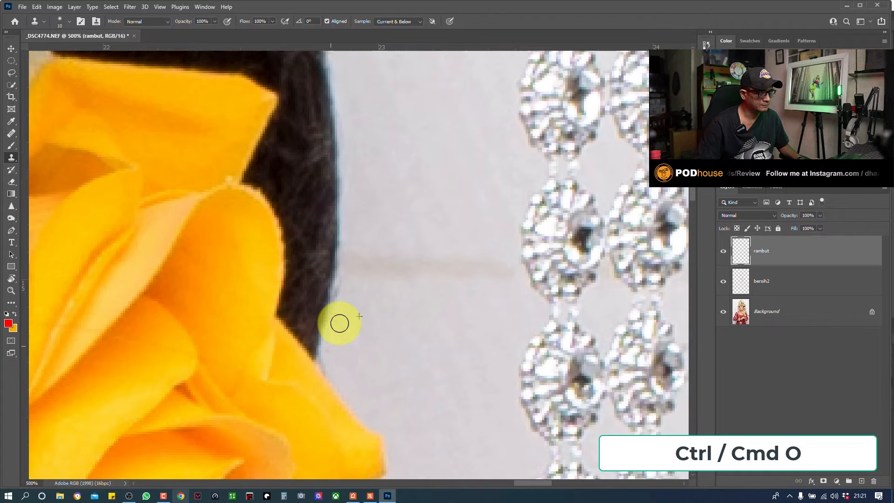
left_click_drag(395, 334, 400, 151)
left_click_drag(377, 267, 410, 195)
left_click_drag(404, 244, 459, 168)
left_click_drag(404, 238, 432, 136)
left_click_drag(380, 298, 411, 195)
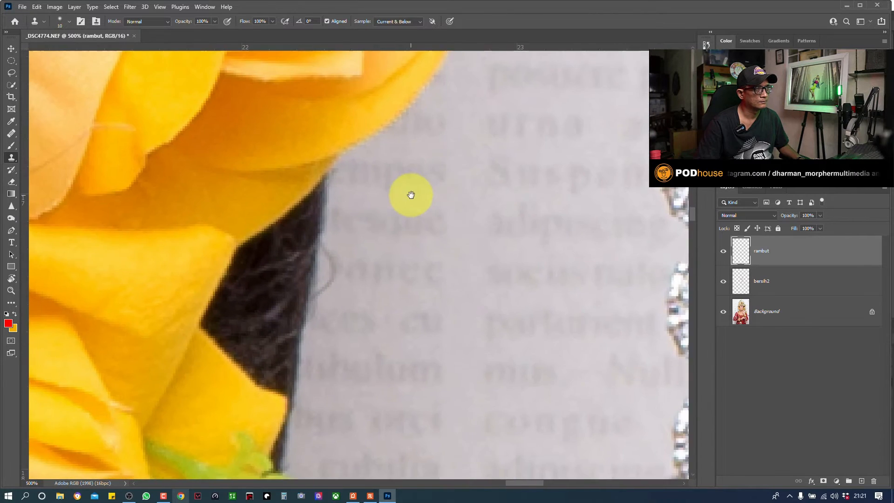
Step: Clone the printed background over the curled hair loop sticking out of the bun between the yellow petals
left_click_drag(406, 229, 412, 198)
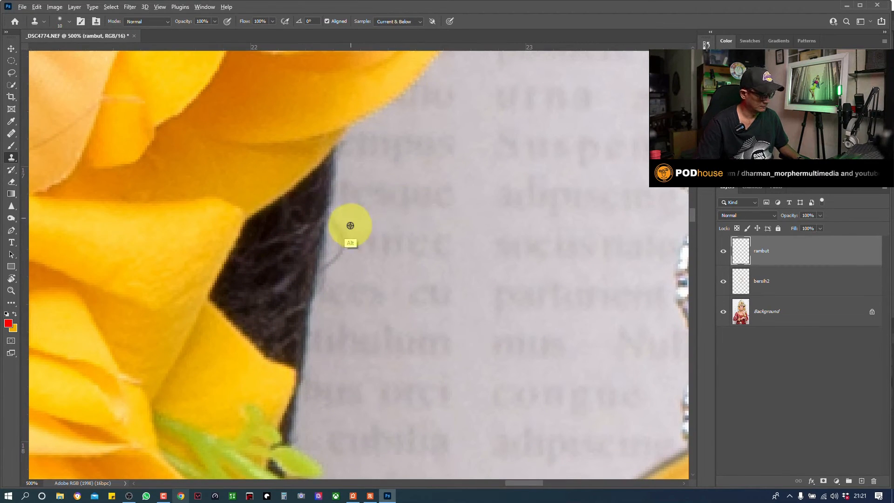
left_click(365, 265, "alt")
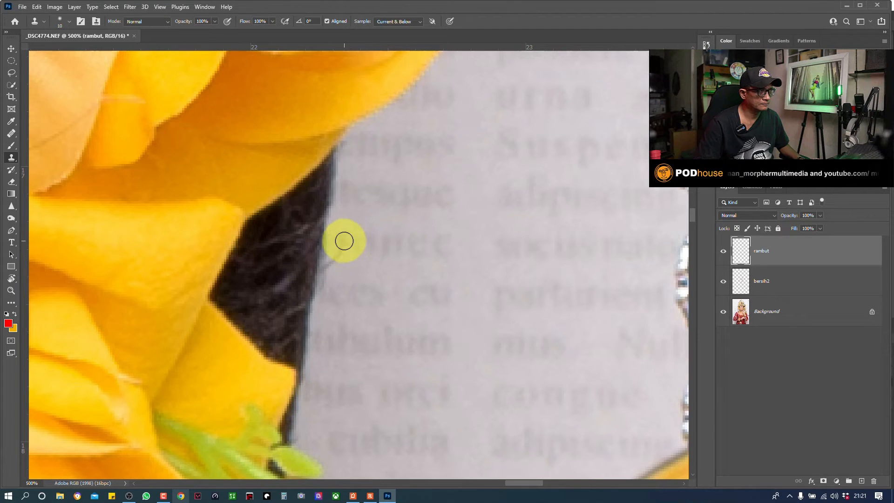
left_click_drag(399, 292, 421, 186)
left_click_drag(393, 305, 399, 200)
left_click_drag(370, 260, 323, 190)
Step: Heal the thin stray hair crossing the lower wing of the orange butterfly
left_click_drag(376, 243, 441, 140)
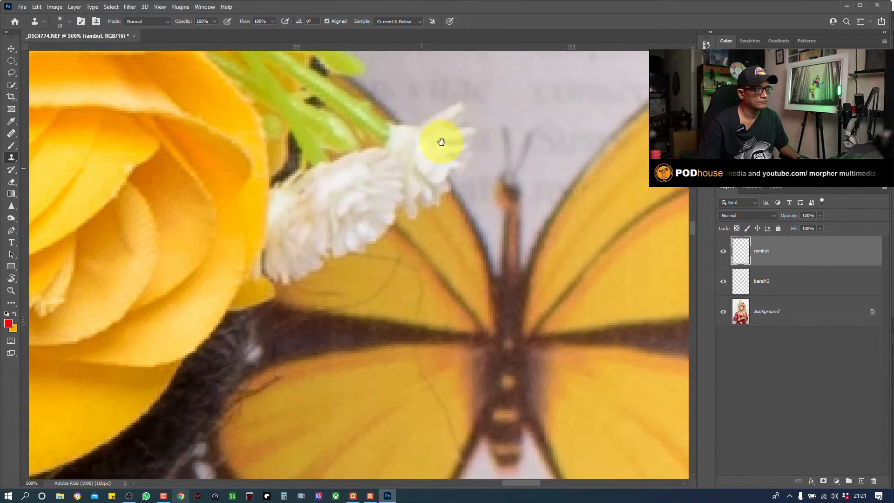
left_click_drag(415, 261, 419, 135)
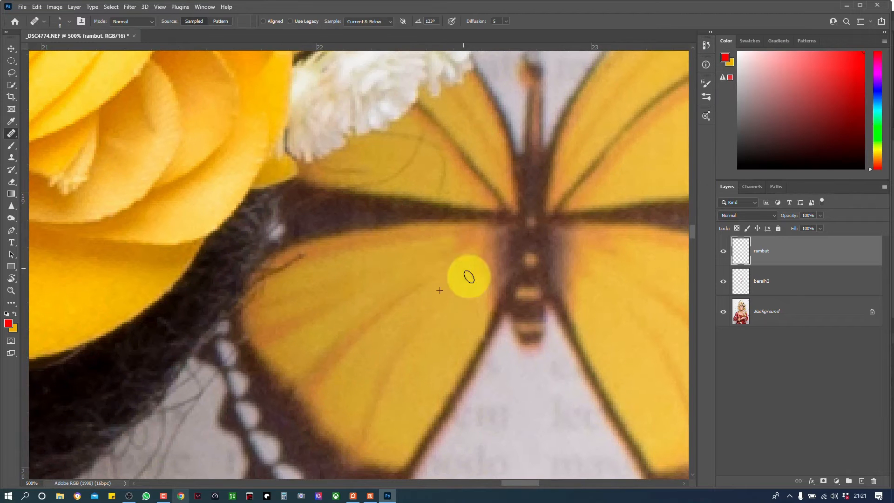
left_click_drag(360, 301, 393, 189)
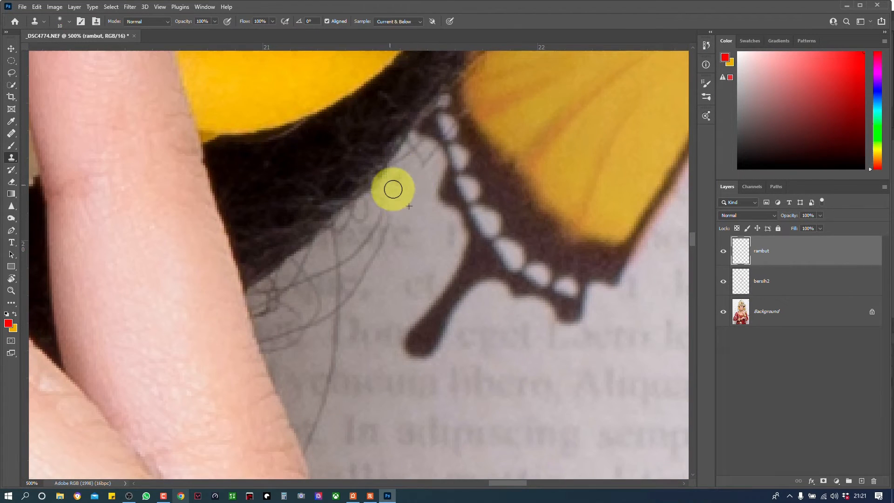
Step: Remove the stray hairs hanging below the bun between the finger and the butterfly, sampling the printed background
key("j")
left_click_drag(279, 351, 260, 305)
mouse_move(314, 280)
left_mouse_down()
mouse_move(343, 311)
mouse_move(336, 363)
left_mouse_up()
left_click_drag(325, 319, 299, 329)
left_click(350, 367, "alt")
left_click_drag(335, 363, 322, 405)
left_click(380, 420, "alt")
key("s")
left_click_drag(305, 448, 306, 438)
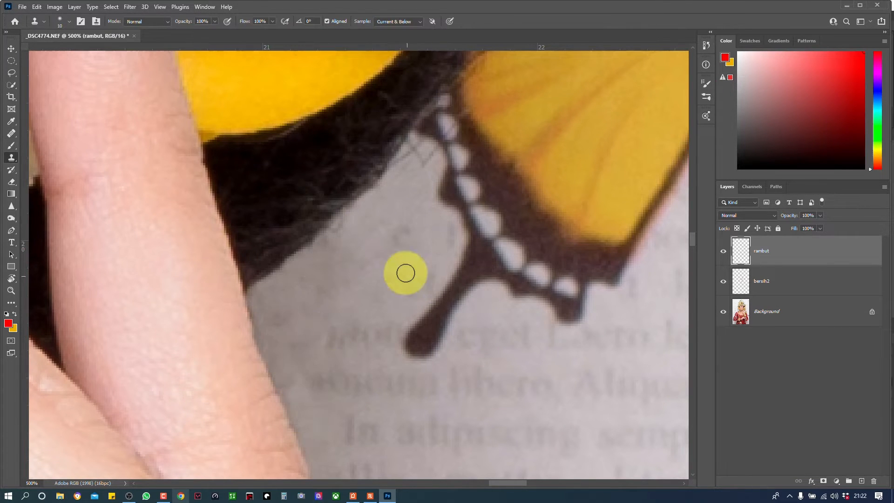
Step: Clean the stray hairs off the white background beside the pale petals and green bud on the portrait's other side
key("j")
key("ctrl+minus")
key("ctrl+minus")
key("h")
left_click_drag(420, 222, 515, 194)
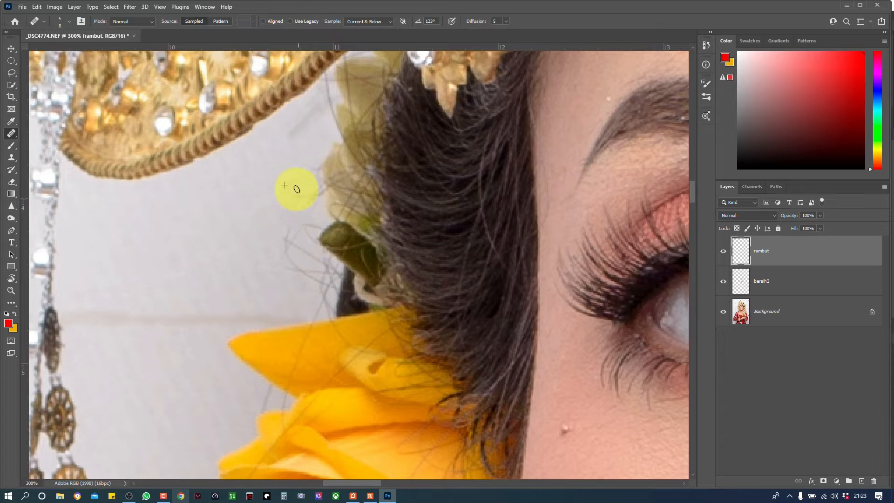
key("s")
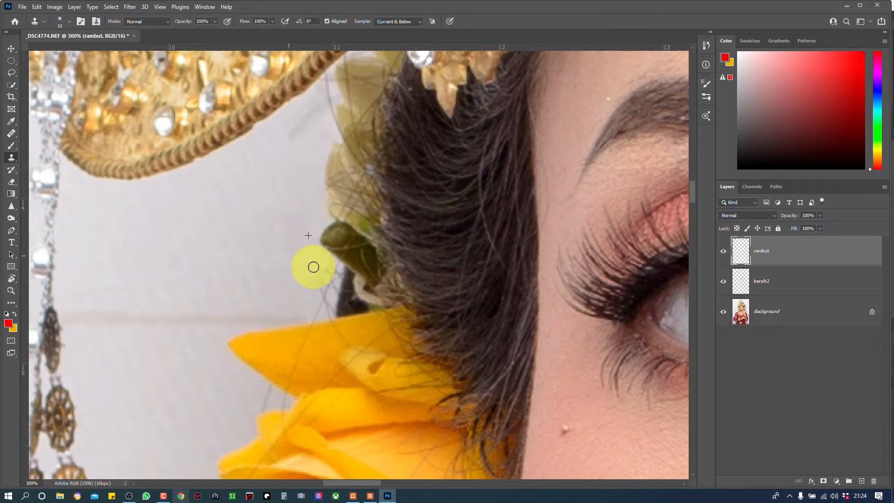
Step: Clone away the long stray hairs crossing the yellow rose petals and the background beside them
scroll(331, 189, "down", 3)
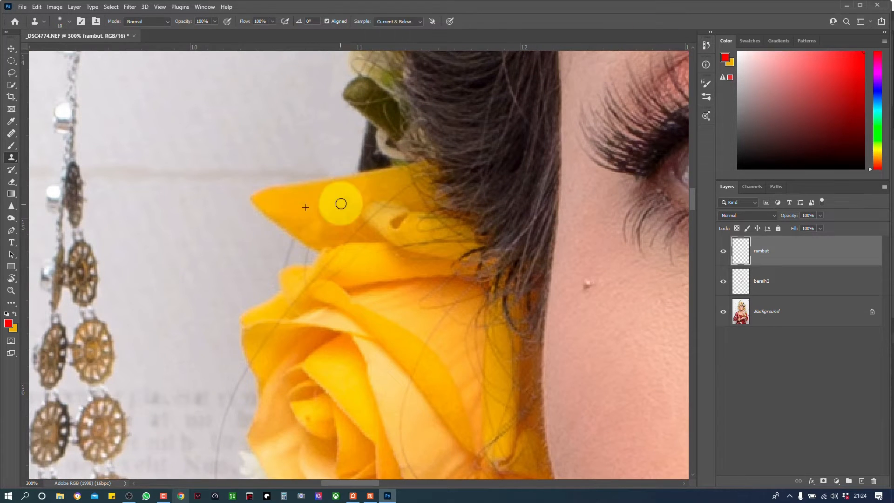
key("alt")
left_click(297, 285, "alt")
left_click_drag(299, 296, 257, 353)
left_click(275, 331, "alt")
left_click(349, 194, "alt")
left_click_drag(358, 231, 375, 217)
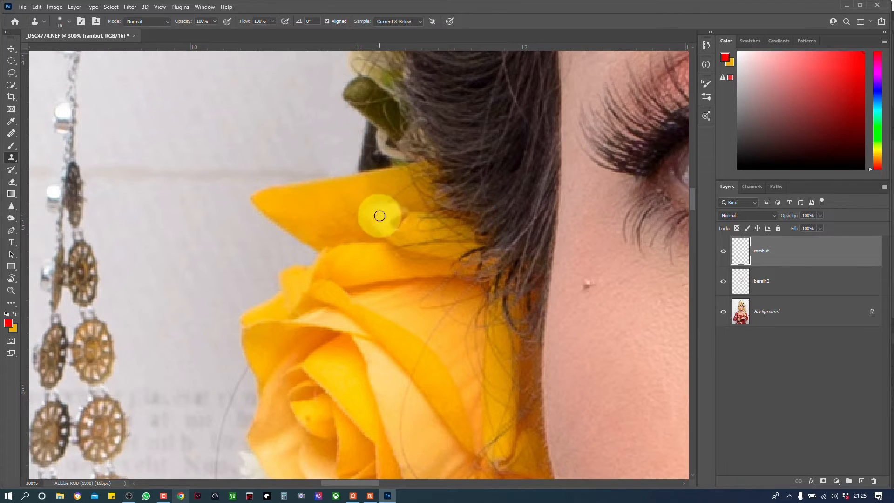
left_click_drag(267, 368, 339, 174)
left_click(274, 219, "alt")
left_click_drag(320, 171, 314, 177)
Step: Review the retouched portrait as a whole and then the face at 100% for remaining stray hairs
key("j")
key("ctrl+minus")
key("ctrl+minus")
key("ctrl+minus")
key("ctrl+minus")
key("ctrl+minus")
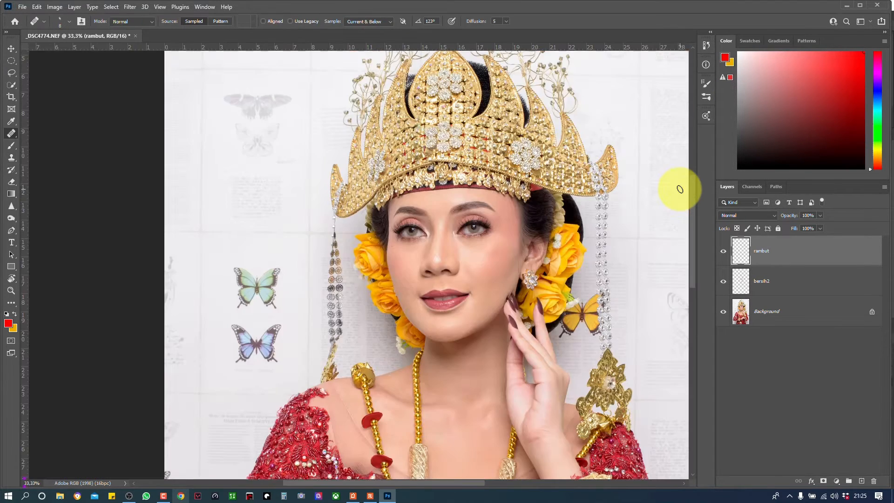
key("ctrl+plus")
key("ctrl+plus")
key("ctrl+plus")
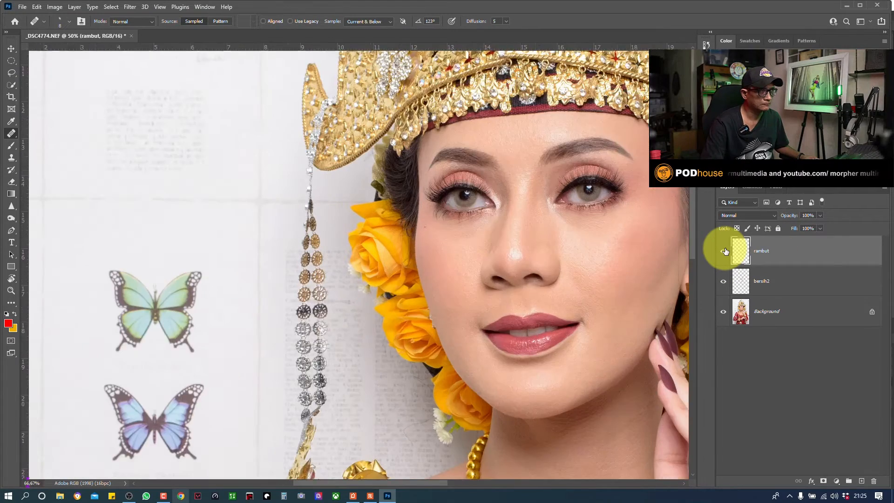
left_click_drag(559, 259, 326, 288)
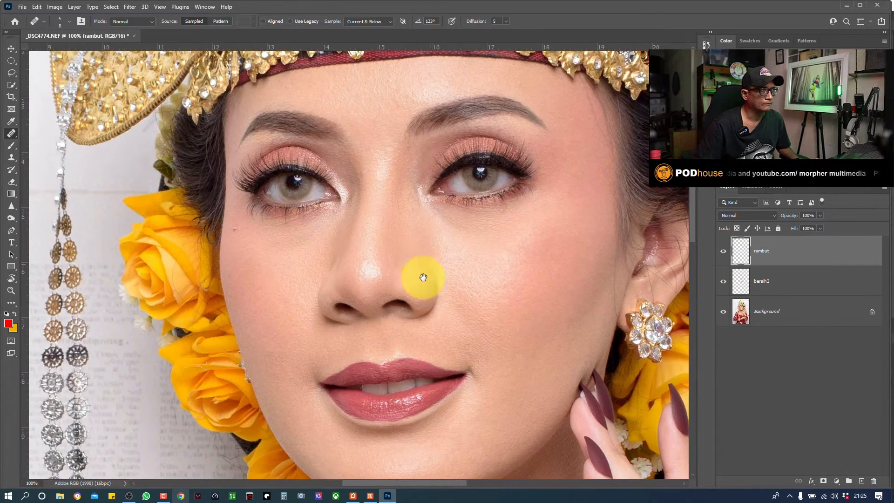
left_click_drag(421, 293, 381, 253)
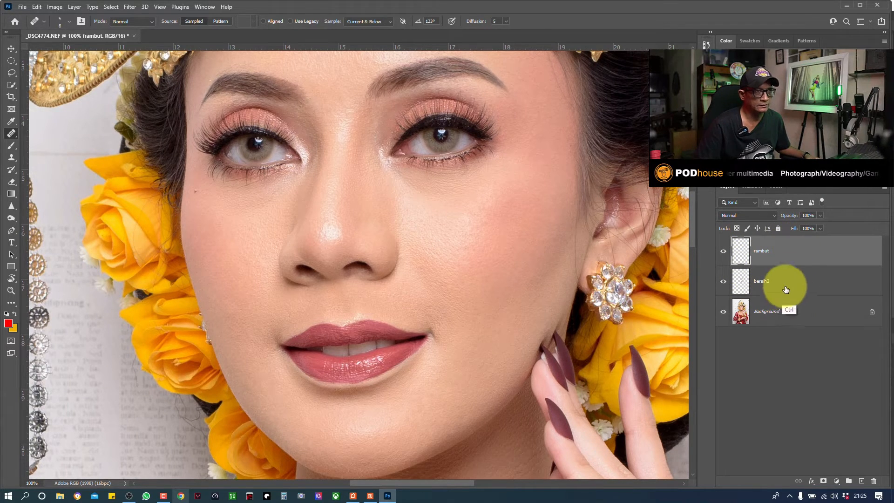
Step: Group the rambut and bersih2 layers and toggle the group's visibility to compare before and after
left_click(810, 280, "ctrl")
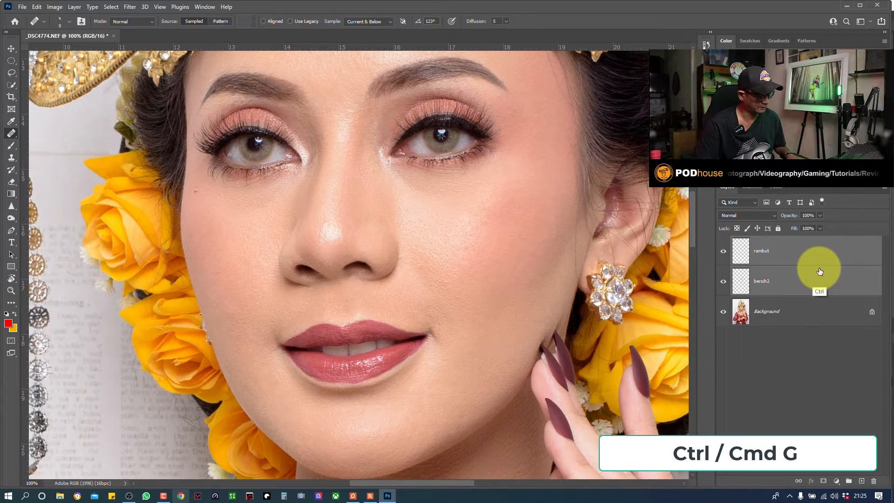
key("ctrl+g")
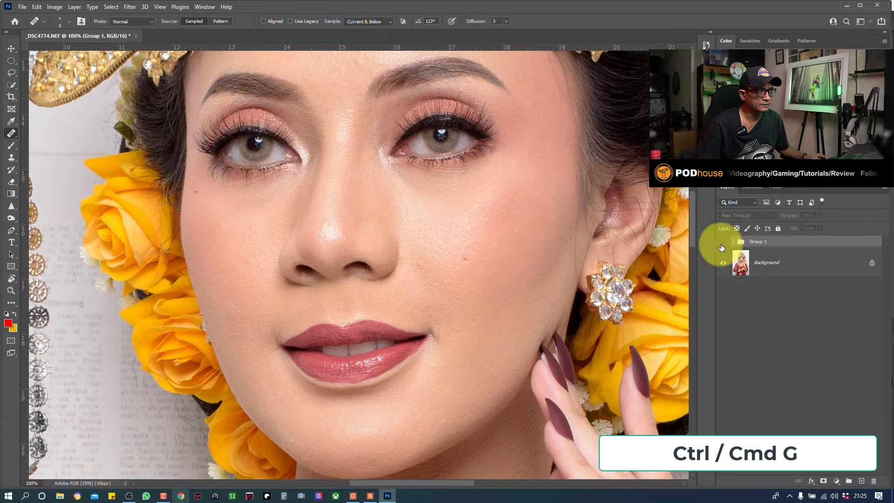
left_click(722, 246)
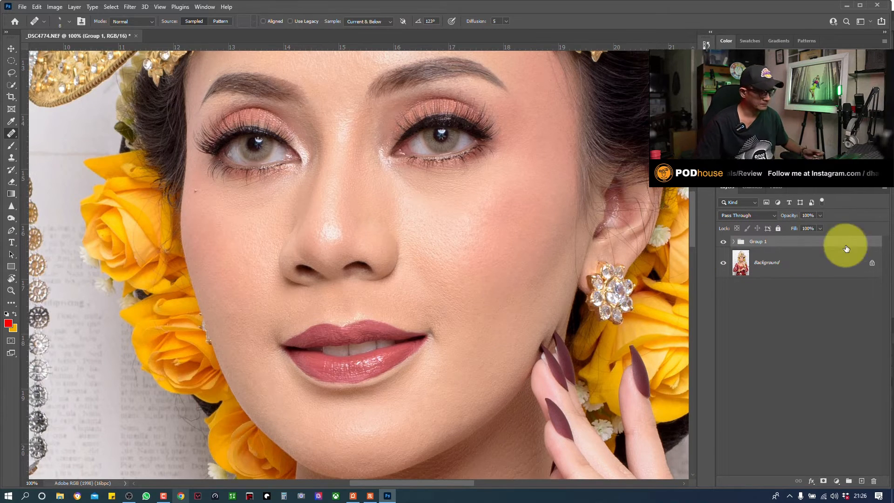
Step: Examine the skin texture around the nose, eyes and eyebrows at 300%
key("ctrl+plus")
key("ctrl+plus")
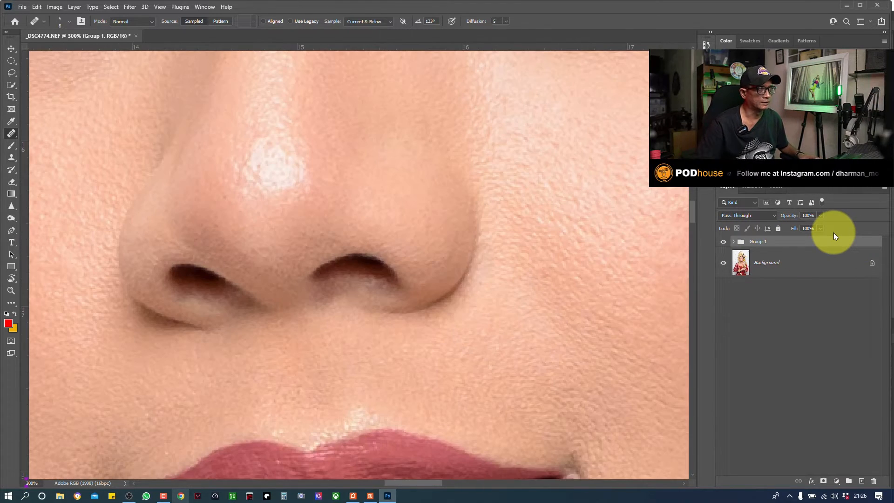
left_click_drag(505, 169, 415, 353)
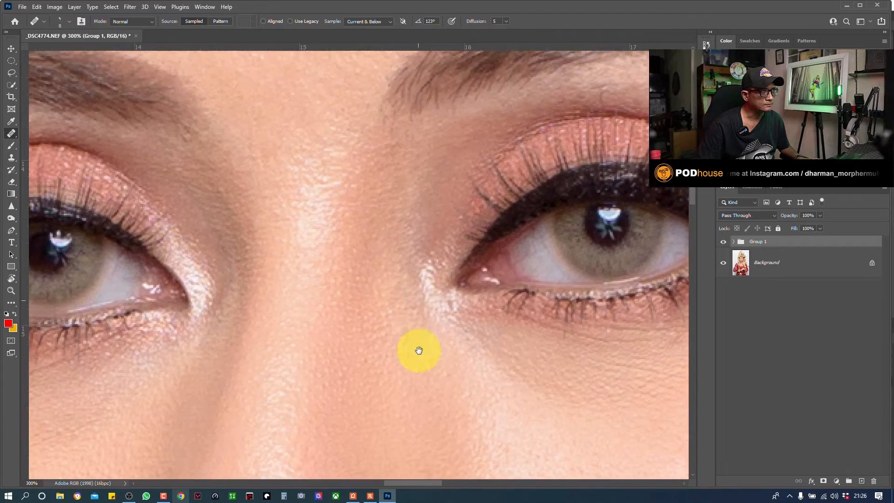
left_click_drag(403, 208, 361, 233)
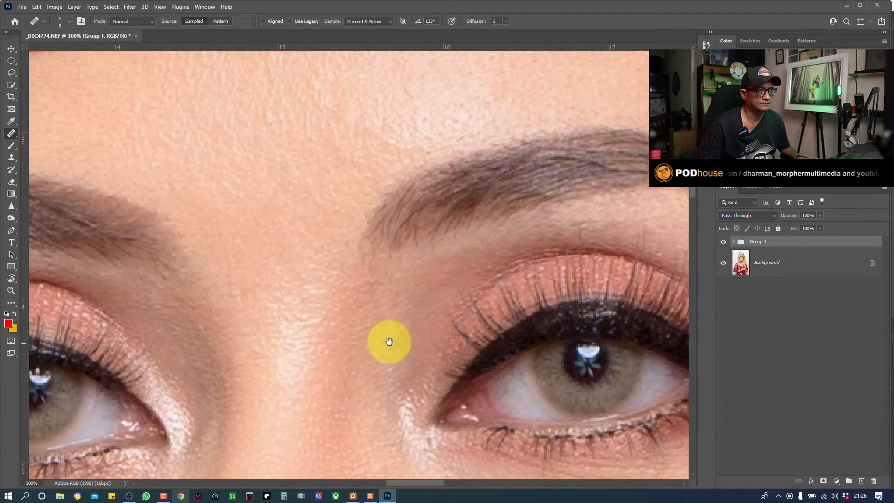
left_click_drag(390, 341, 395, 241)
left_click_drag(389, 390, 365, 333)
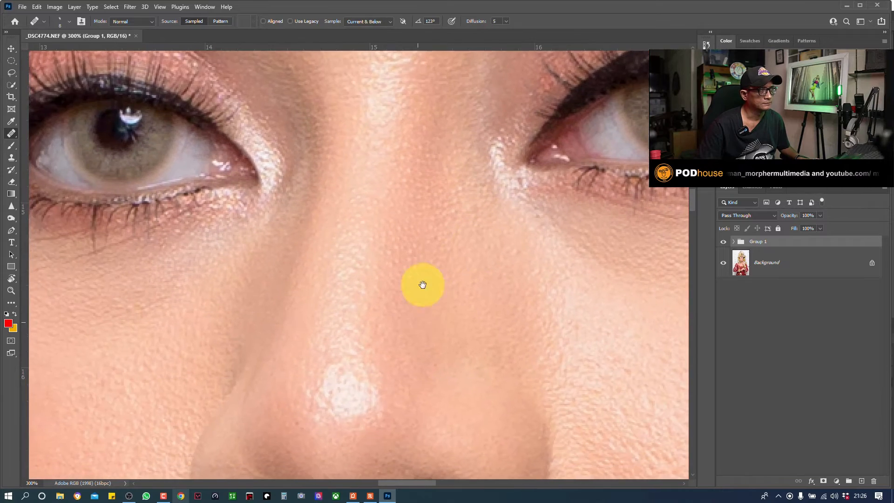
left_click_drag(423, 285, 369, 355)
mouse_move(395, 258)
left_mouse_down()
mouse_move(342, 369)
mouse_move(364, 265)
left_mouse_up()
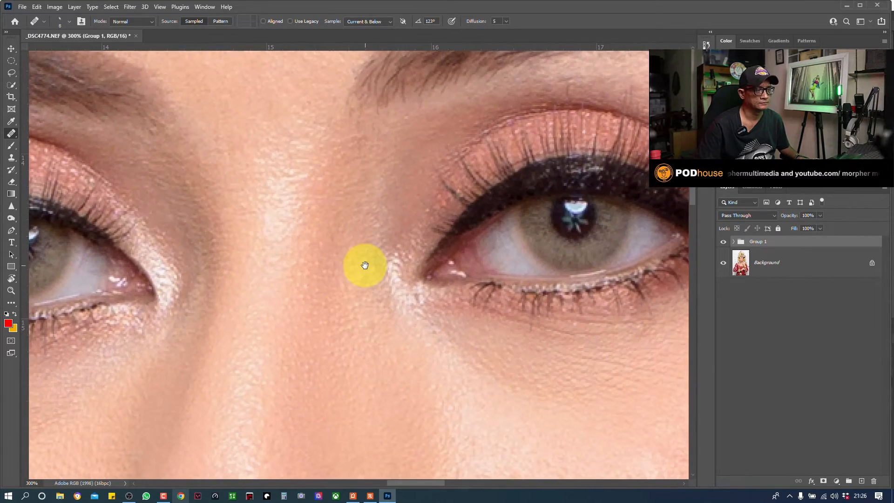
Step: Examine the face, chin, neck and upper chest at 100% for uneven skin tones
scroll(365, 265, "down", 3)
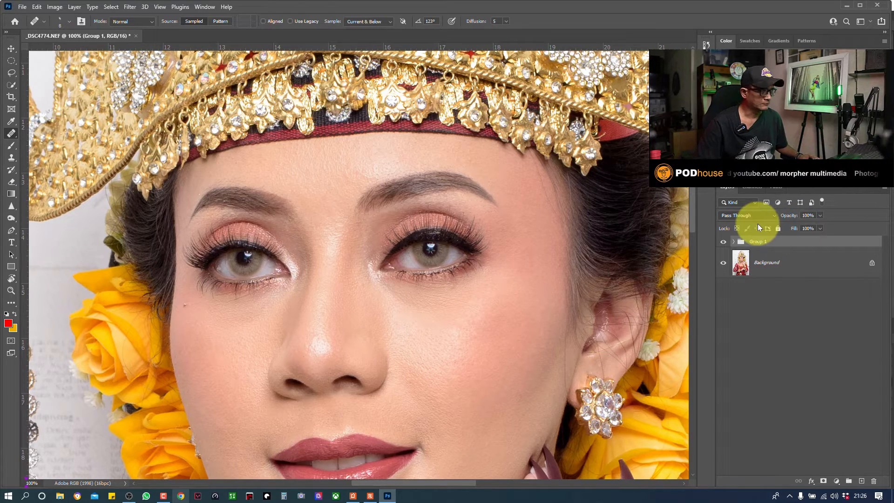
scroll(474, 269, "down", 10)
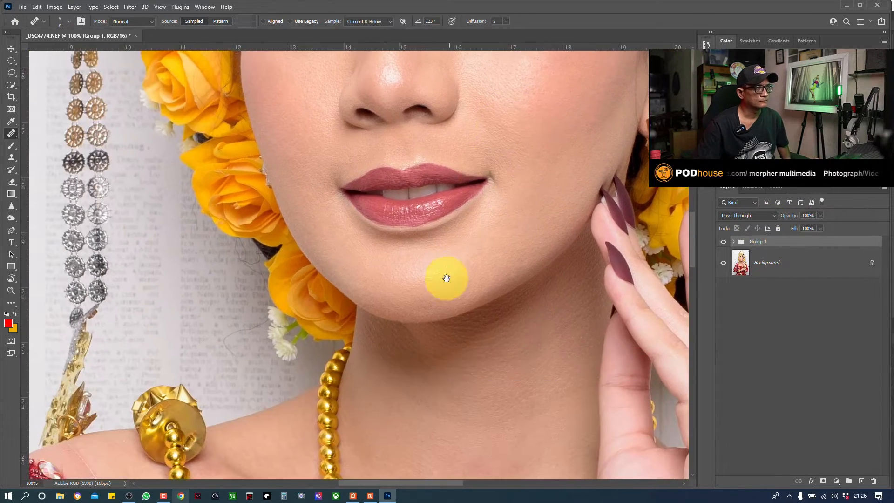
scroll(475, 185, "down", 5)
scroll(415, 235, "right", 8)
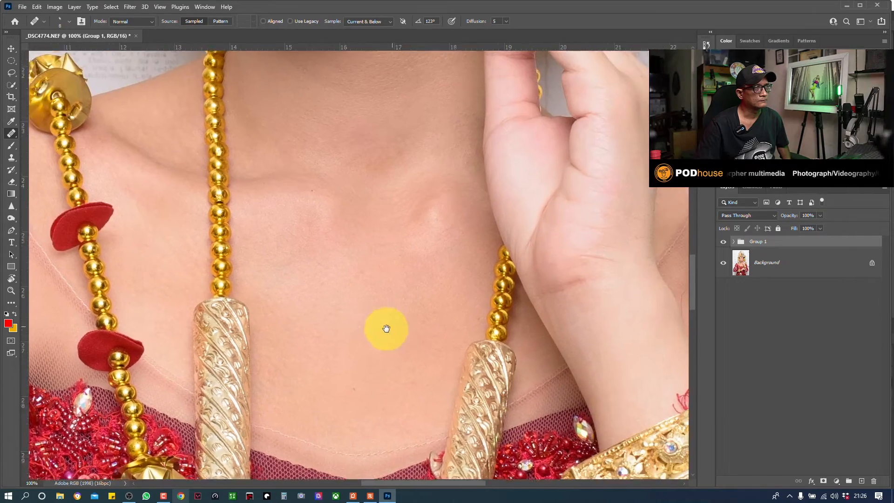
scroll(395, 327, "up", 15)
scroll(454, 295, "left", 3)
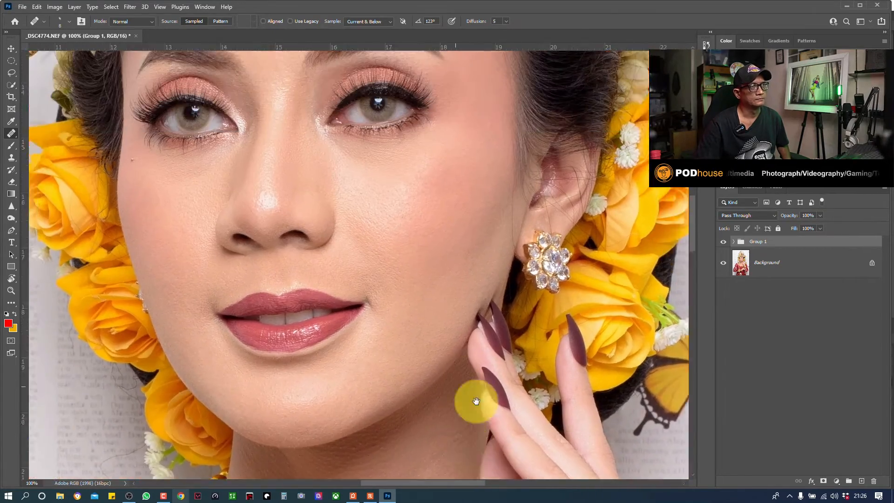
scroll(492, 303, "up", 3)
scroll(497, 225, "right", 3)
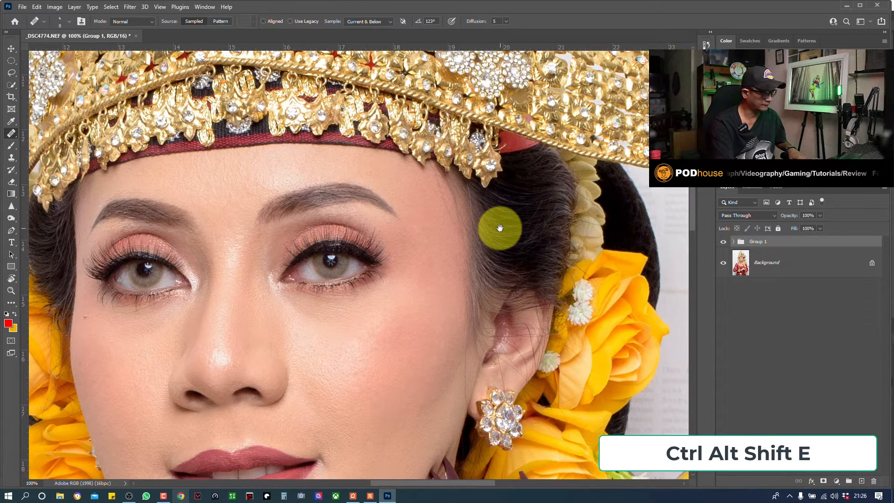
Step: Stamp all visible layers into a new merged layer on top and duplicate that layer
key("ctrl+alt+shift+e")
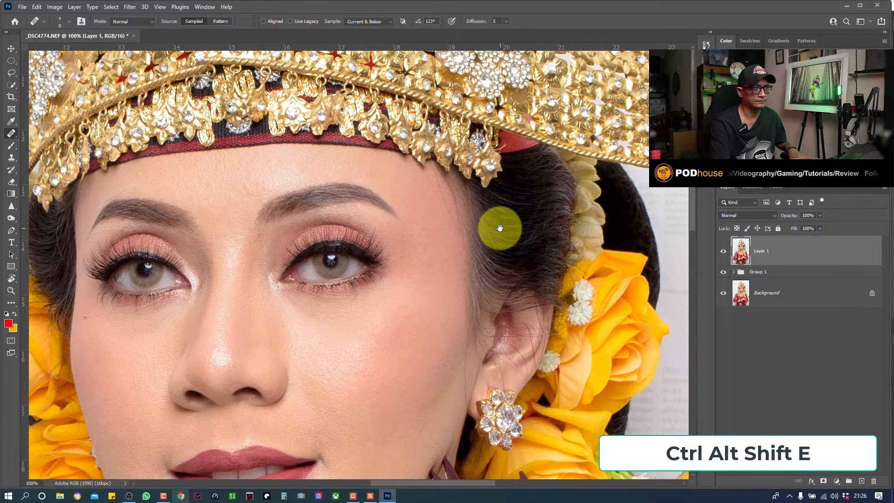
double_click(769, 254)
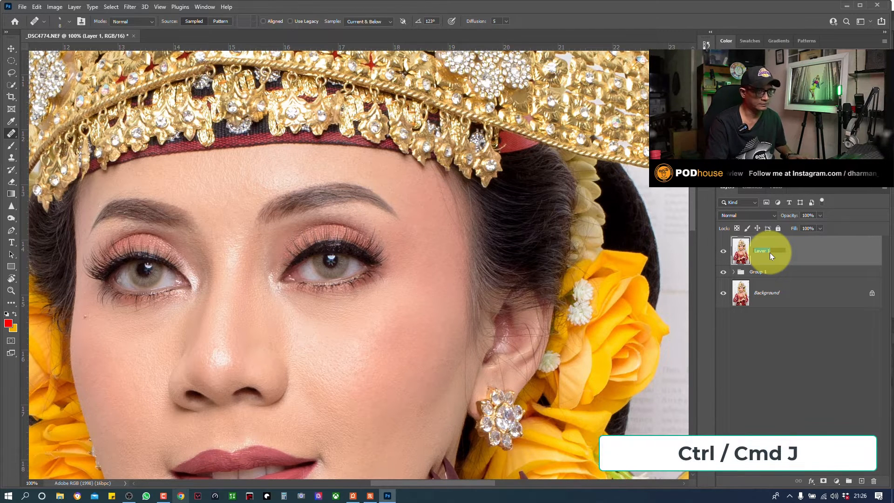
key("Return")
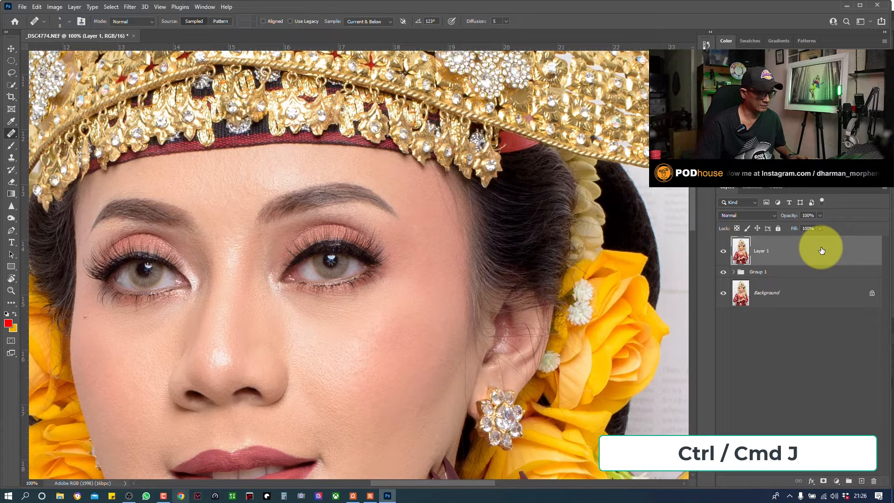
key("ctrl+j")
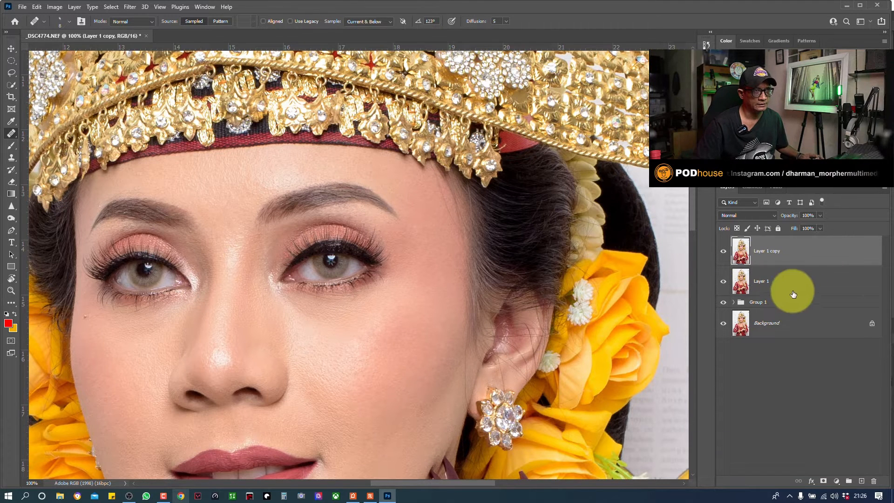
Step: Rename the two merged copies, naming the lower one low and the upper one high
double_click(763, 282)
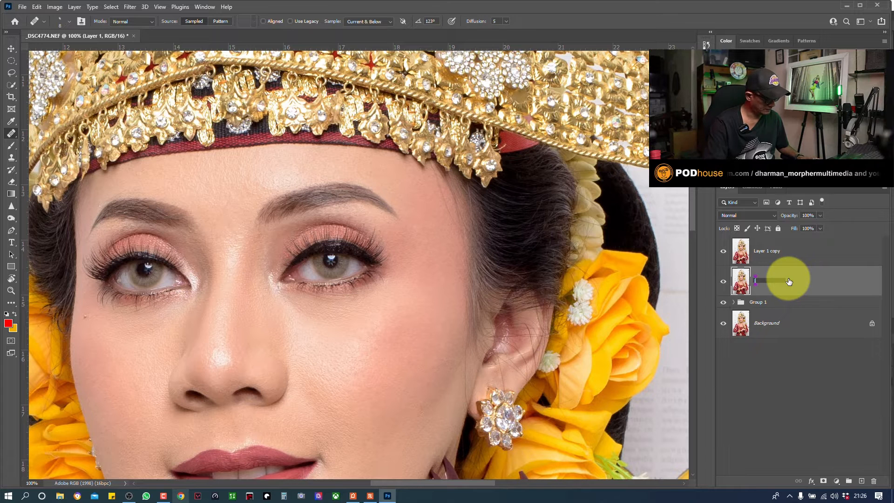
double_click(769, 250)
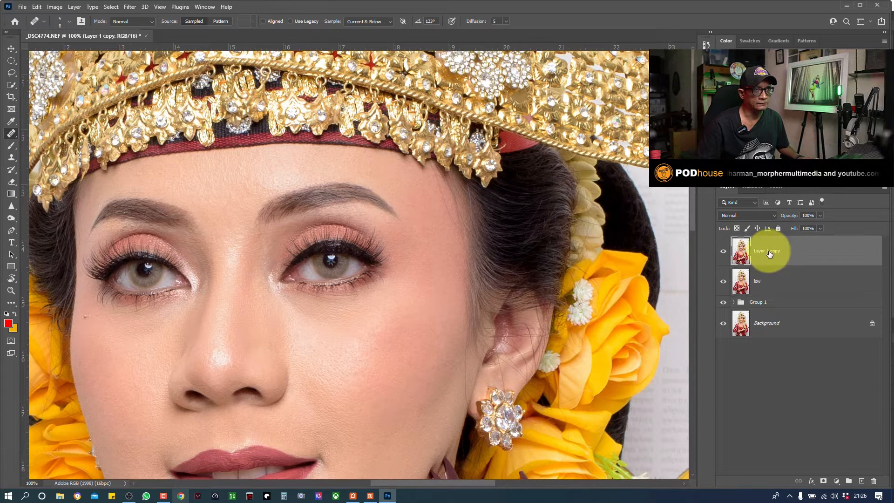
type("high")
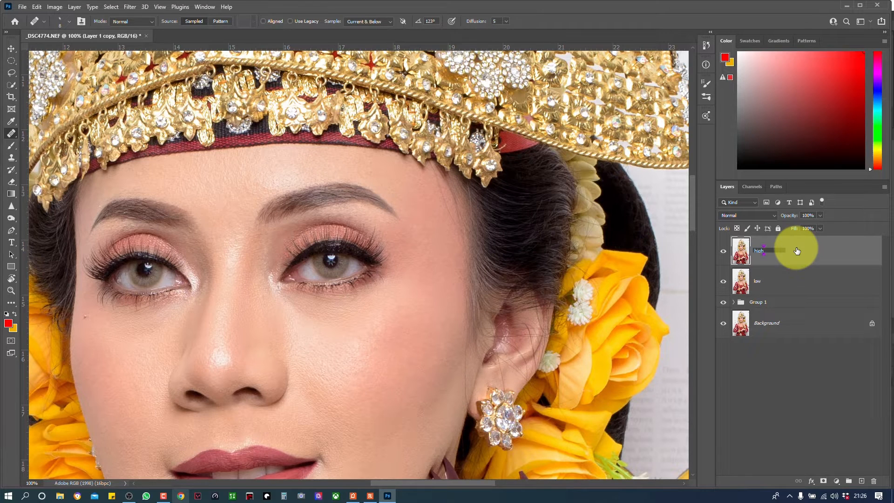
key("Return")
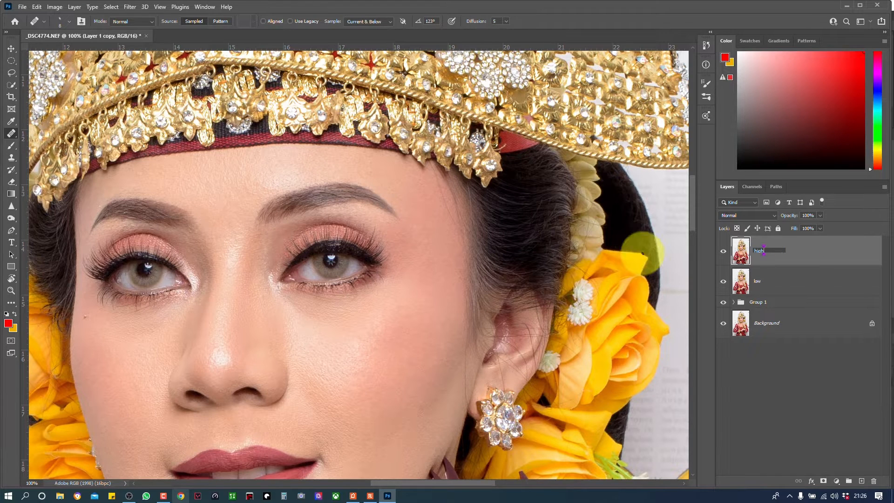
Step: Select the low layer and hide the high layer above it
left_click(804, 289)
left_click(723, 251)
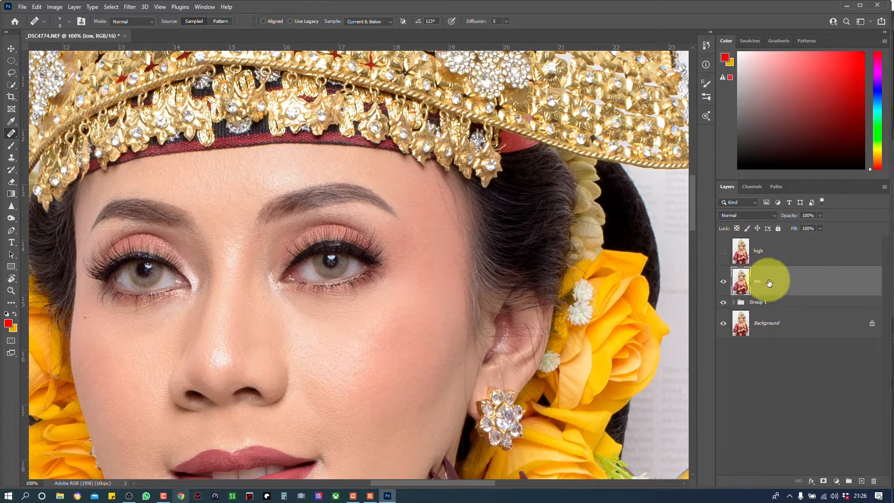
key("ctrl+plus")
key("ctrl+plus")
key("ctrl+minus")
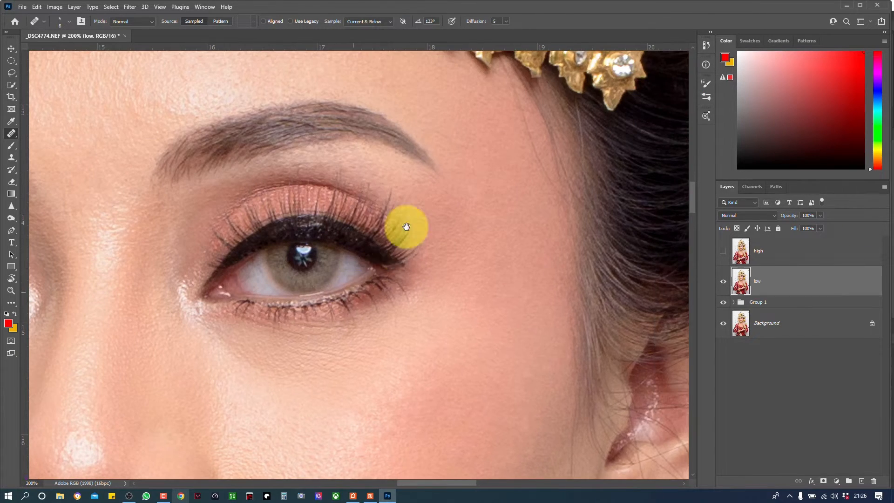
left_click_drag(405, 225, 448, 183)
Step: Apply a Gaussian Blur to the low layer, adjusting the radius so it softens the fine skin texture
left_click(54, 8)
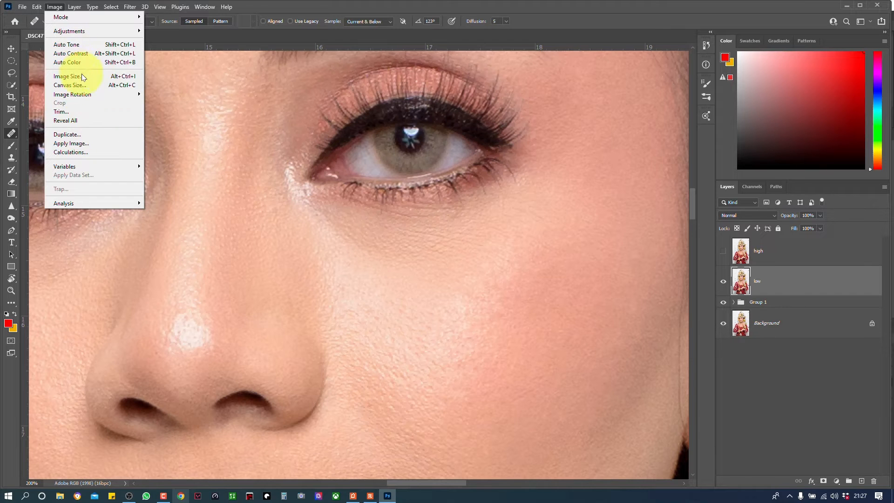
mouse_move(130, 7)
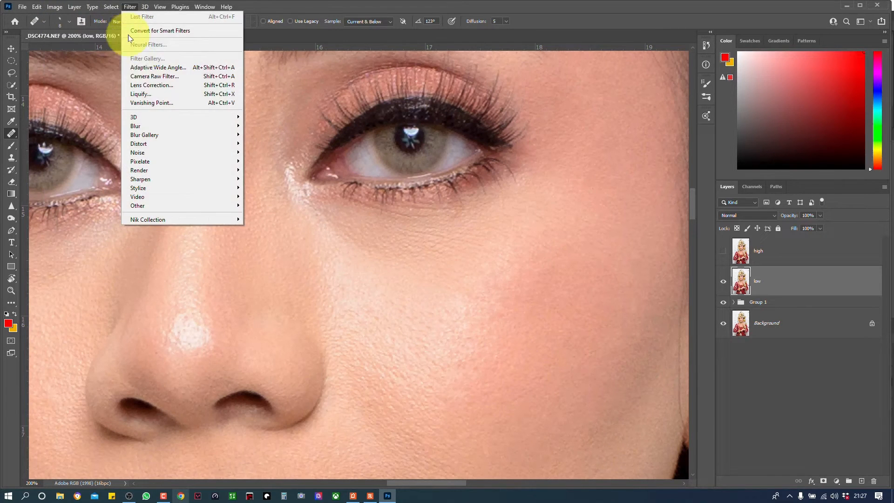
mouse_move(167, 126)
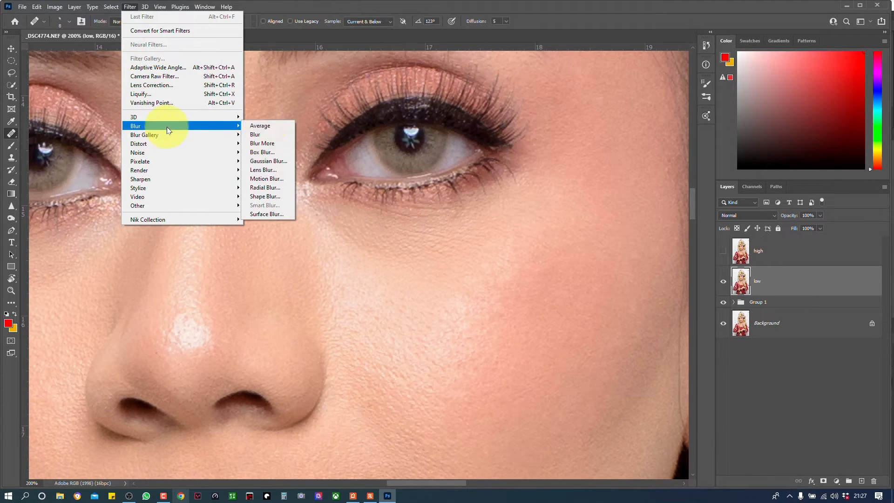
left_click(272, 161)
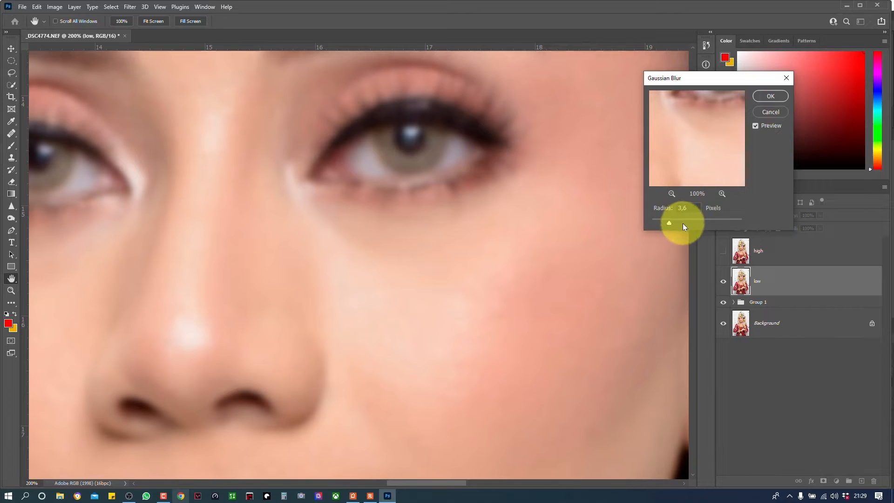
mouse_move(677, 222)
left_mouse_down()
mouse_move(691, 219)
mouse_move(671, 225)
left_mouse_up()
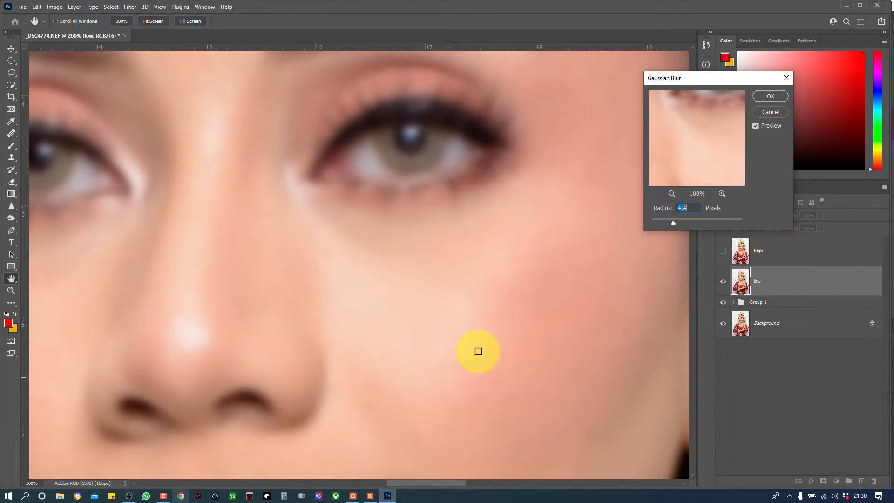
left_click(662, 221)
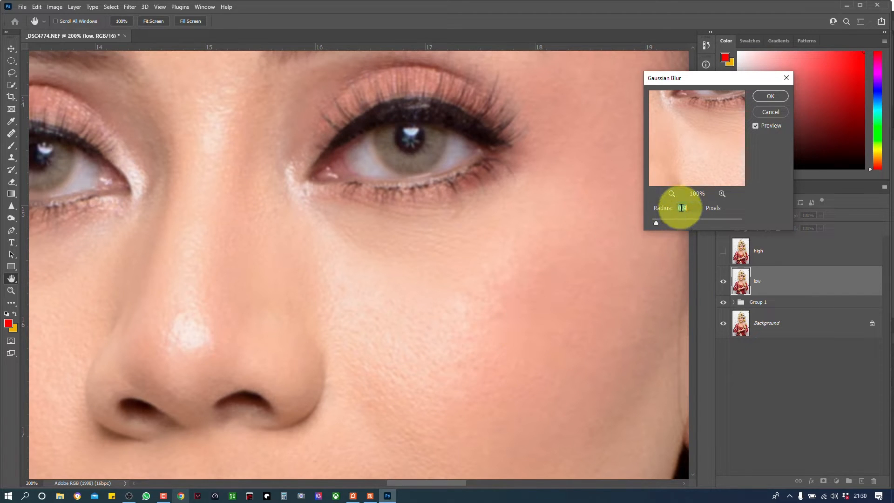
left_click_drag(660, 221, 683, 220)
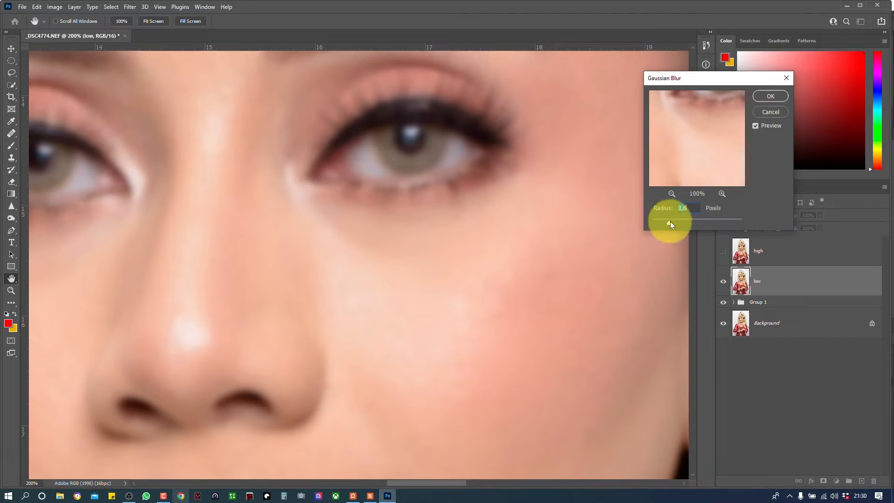
left_click_drag(669, 222, 664, 220)
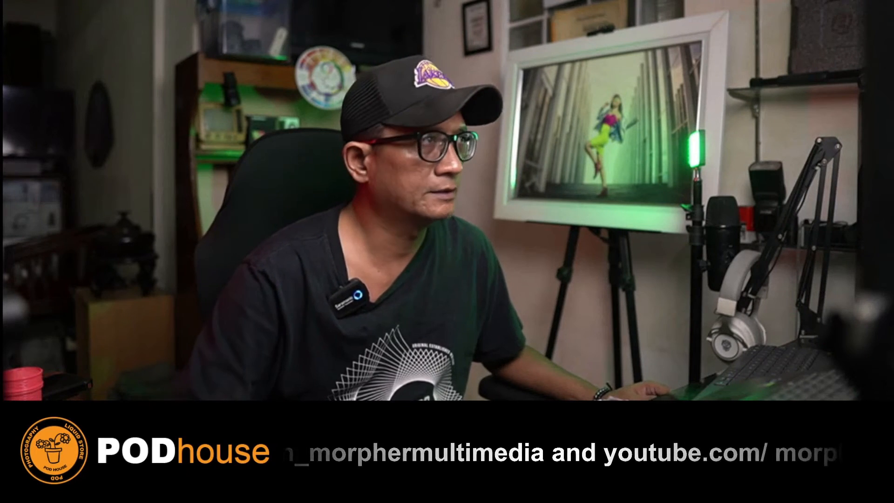
Step: Run Apply Image on the high layer from the low layer, inverted, with Add blending, 100% opacity, scale 2 and offset 0
left_click(54, 6)
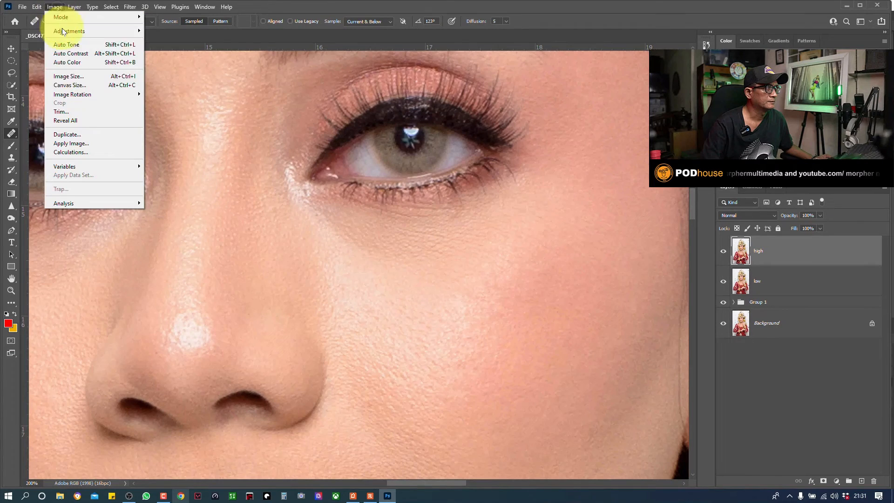
left_click(77, 143)
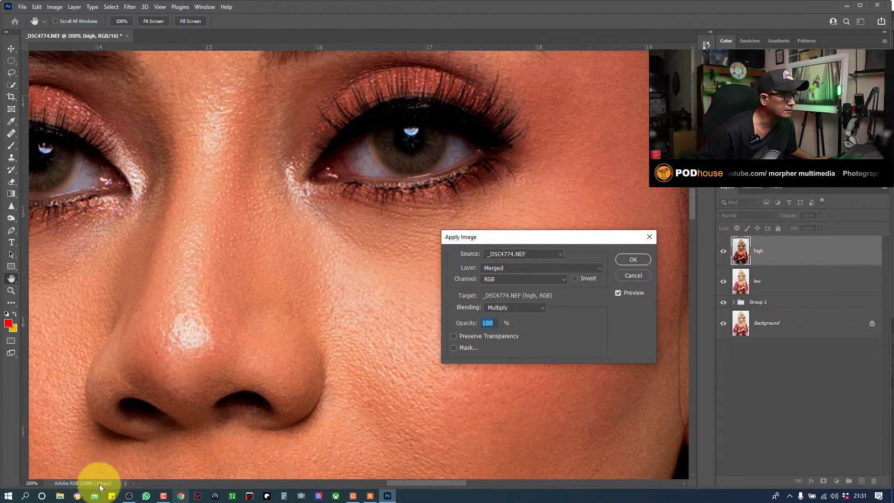
left_click(534, 267)
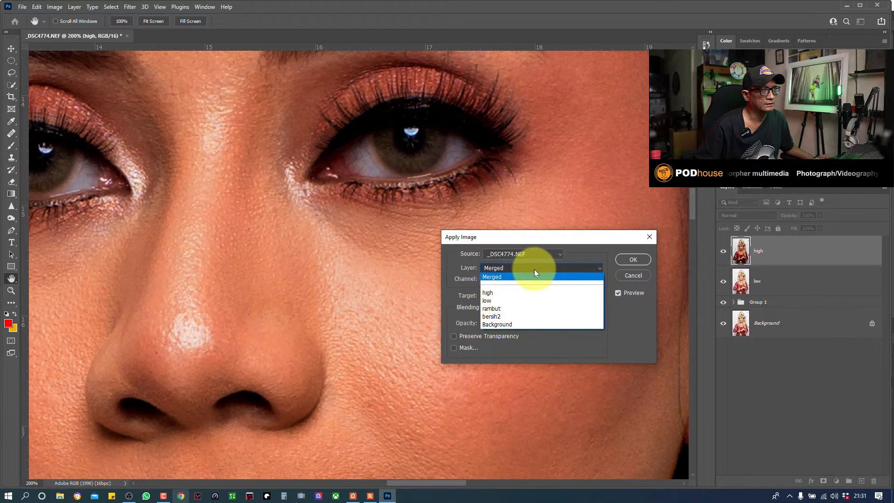
left_click(499, 300)
left_click(528, 309)
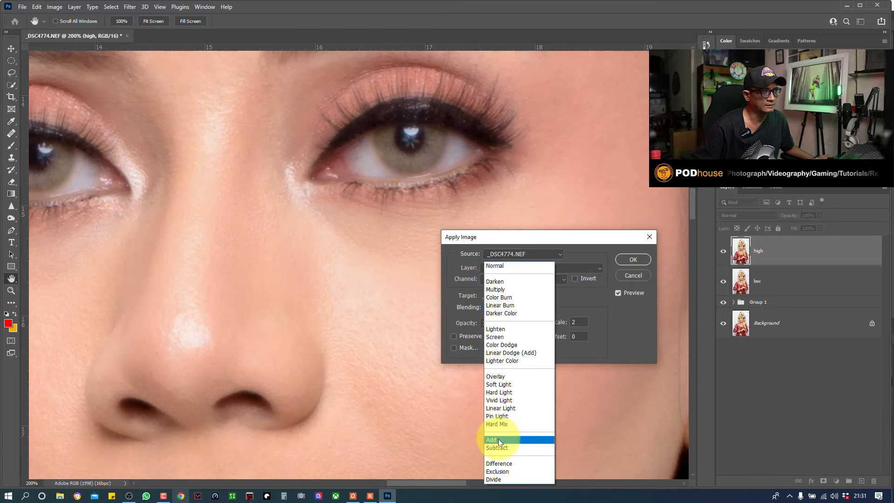
left_click(500, 440)
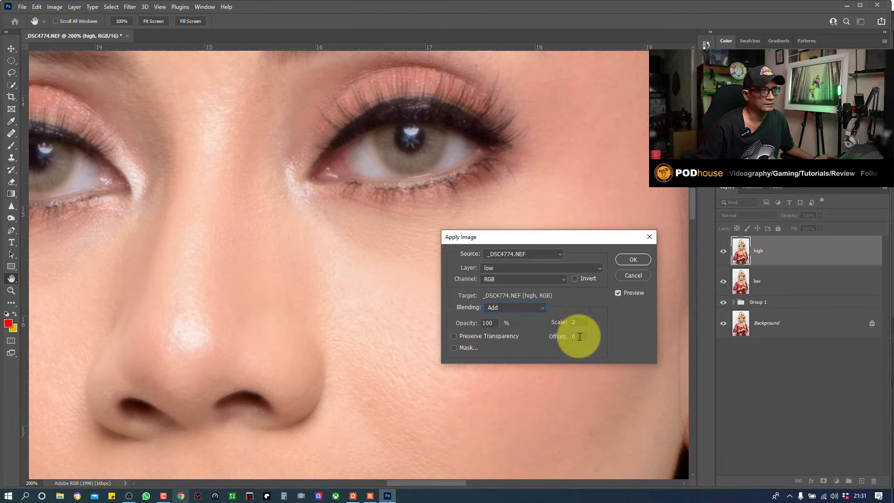
left_click(575, 279)
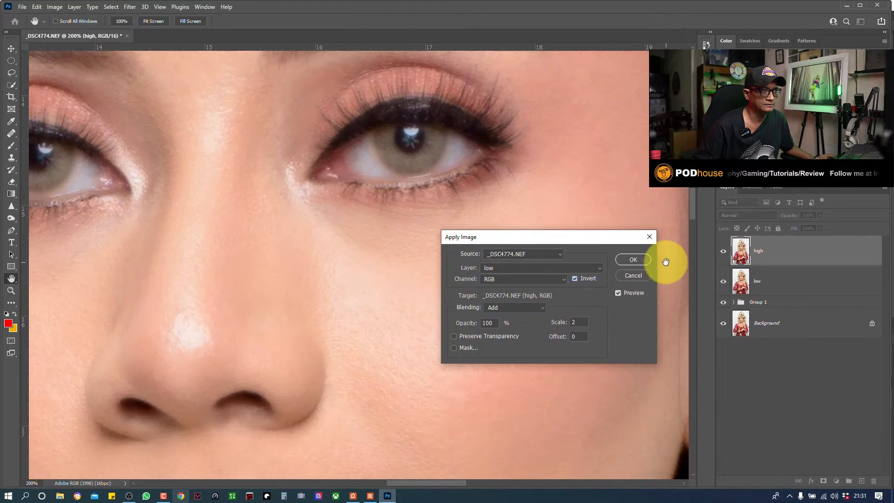
left_click(636, 259)
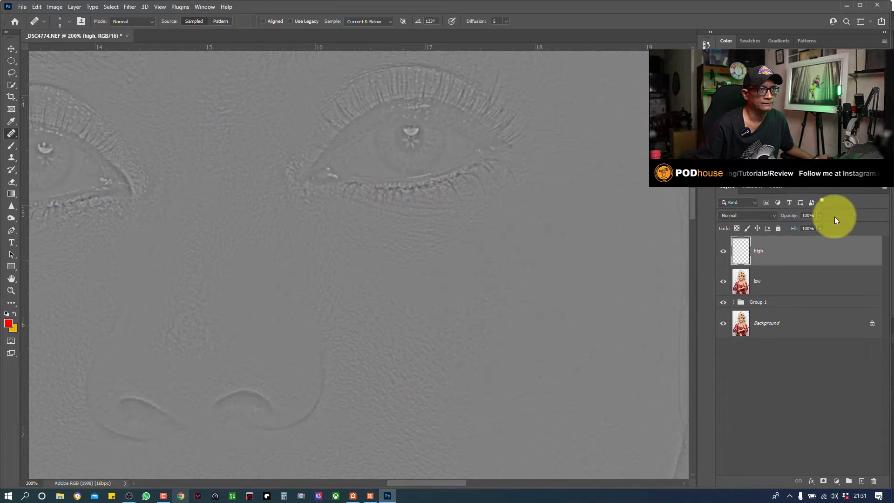
Step: Set the high layer's blend mode to Linear Light
left_click(751, 215)
left_click(745, 215)
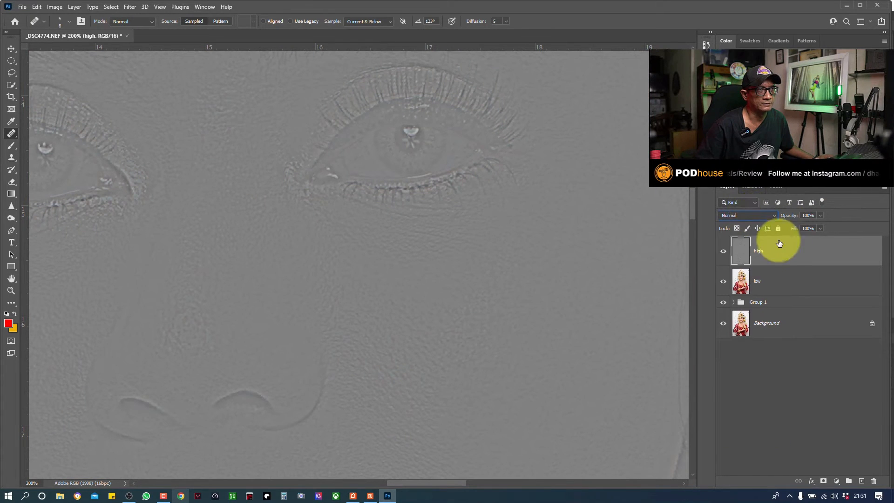
left_click(741, 217)
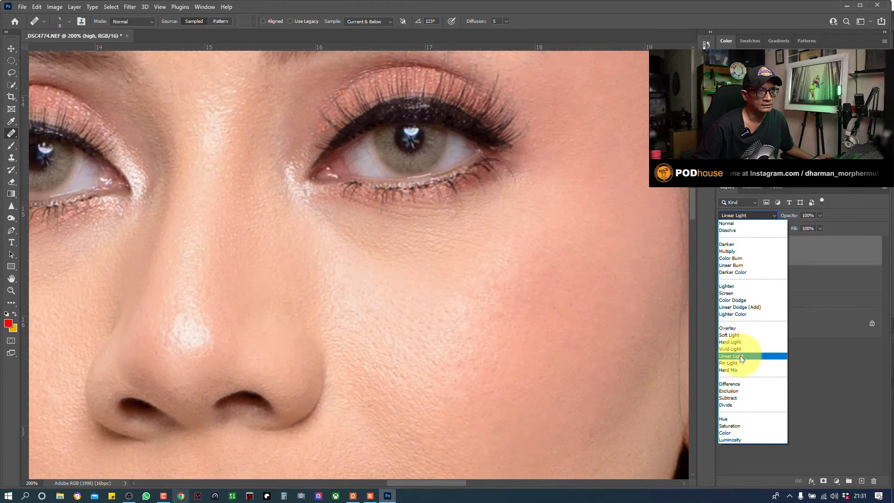
left_click(743, 356)
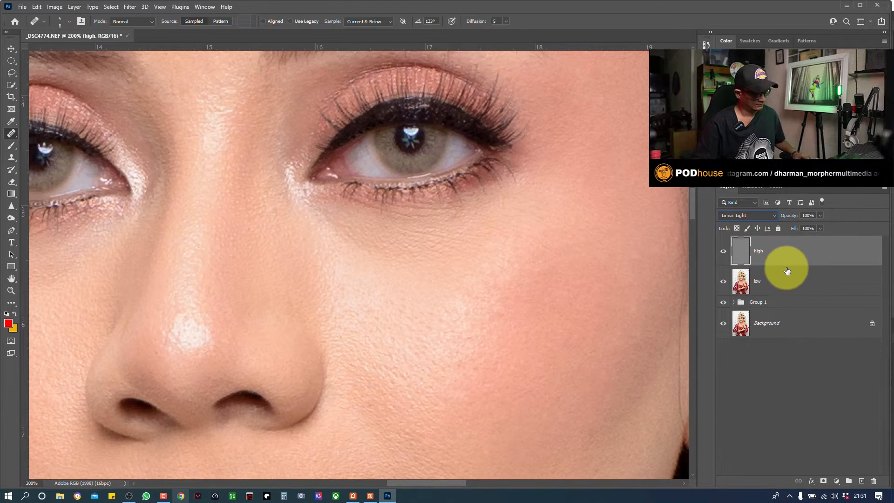
Step: Group the high and low layers and name the group fs
key("ctrl")
left_click(787, 284, "ctrl")
key("ctrl+g")
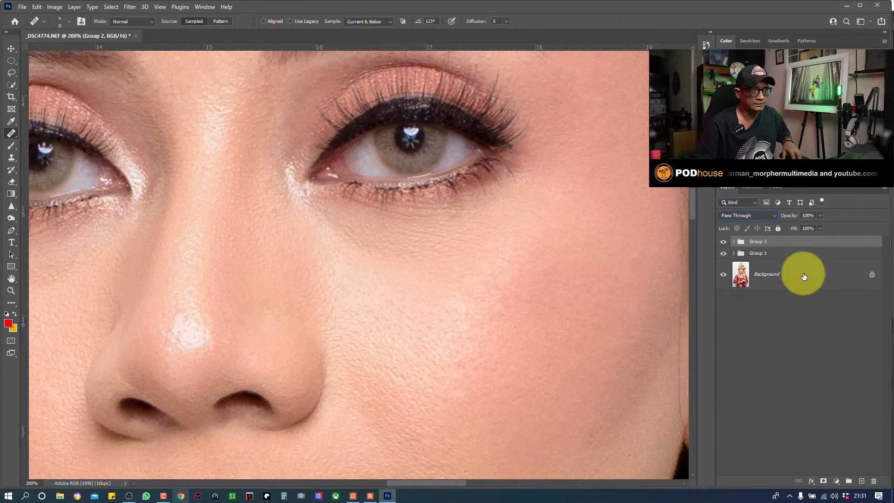
double_click(771, 242)
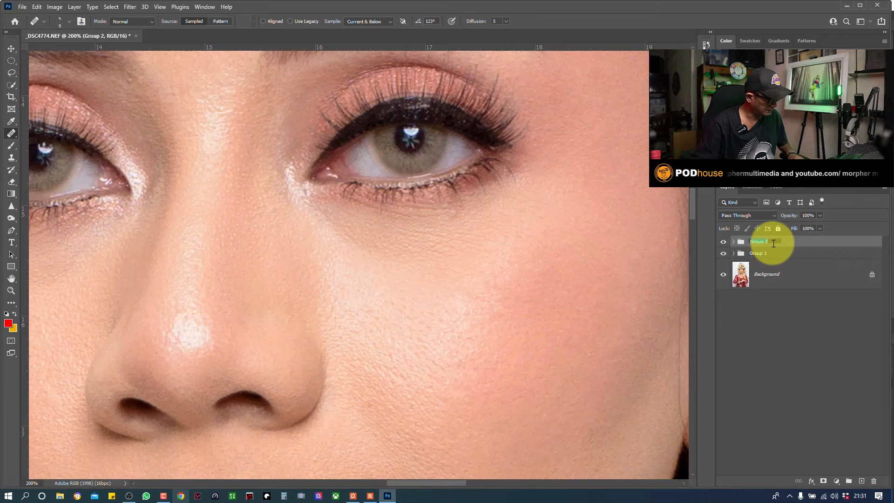
type("fs")
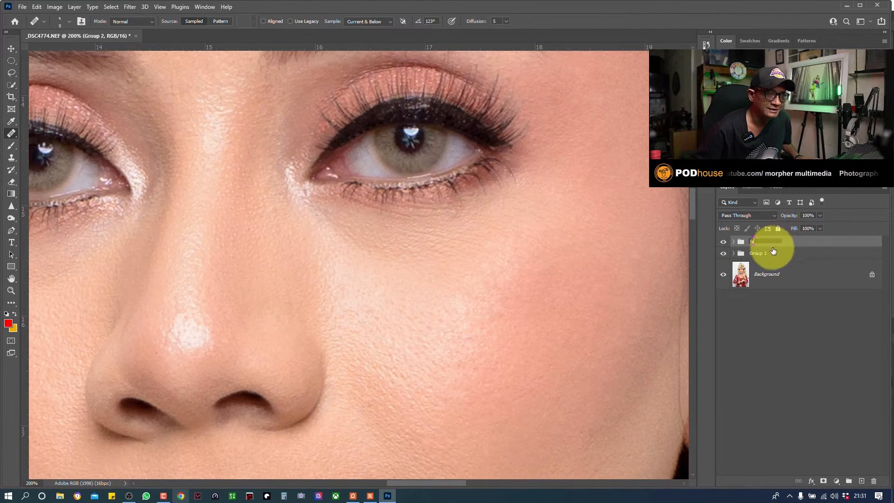
key("Return")
Step: Toggle the fs group's visibility to compare the portrait with and without the frequency separation
left_click(723, 242)
left_click(726, 243)
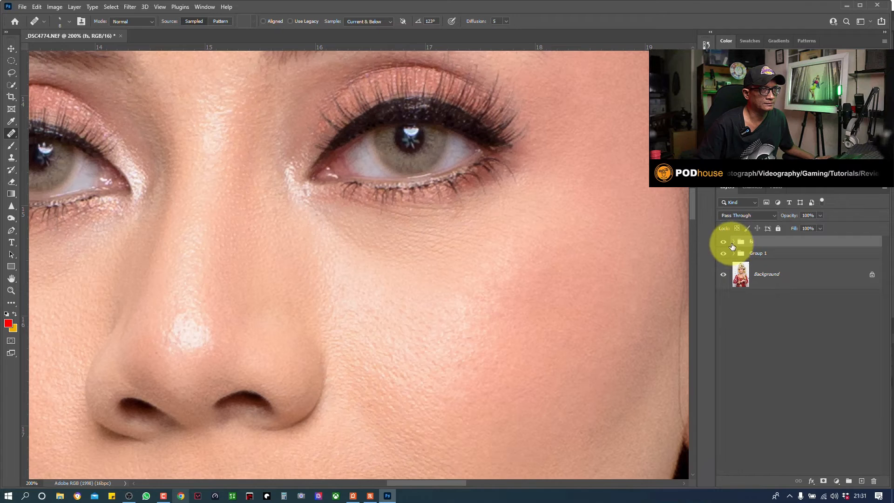
left_click(724, 243)
left_click(725, 243)
left_click(725, 244)
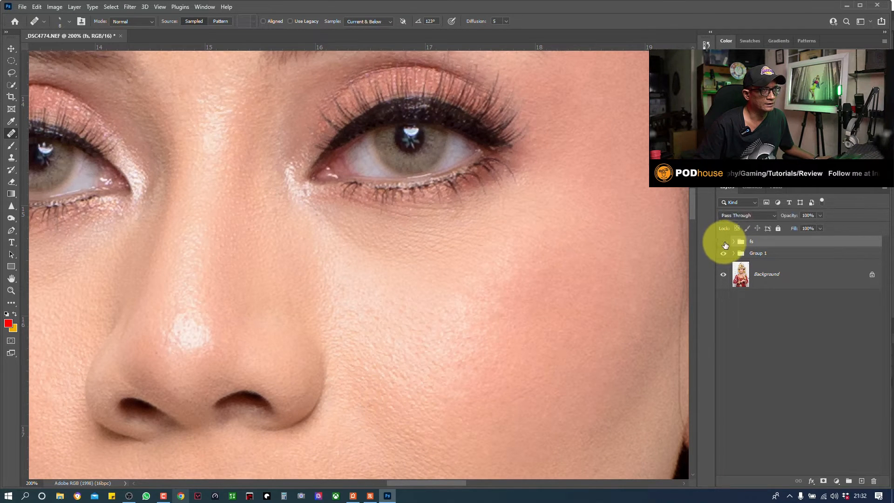
Step: Hide the high layer inside the fs group and add a new empty layer directly above low
left_click(733, 242)
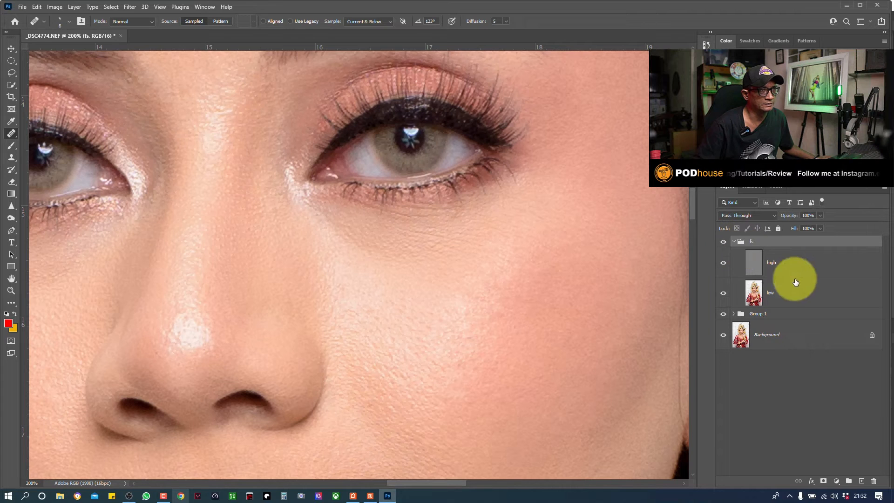
left_click(722, 262)
left_click(792, 291)
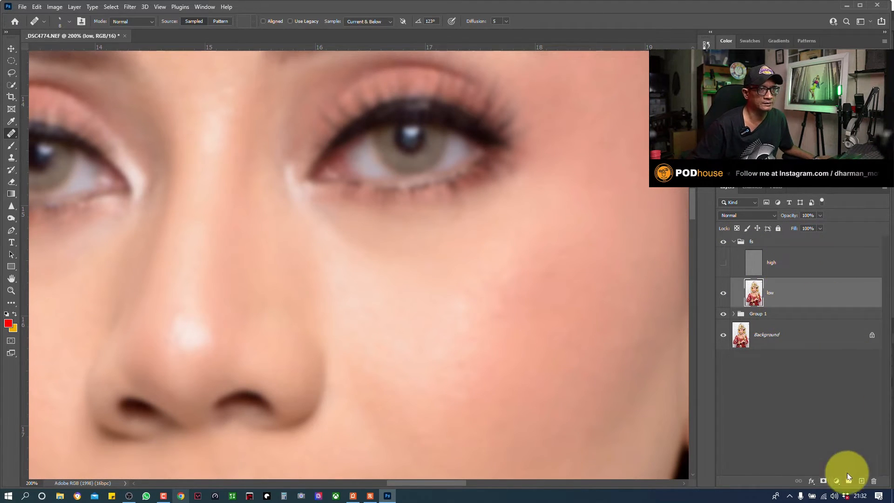
left_click(862, 483)
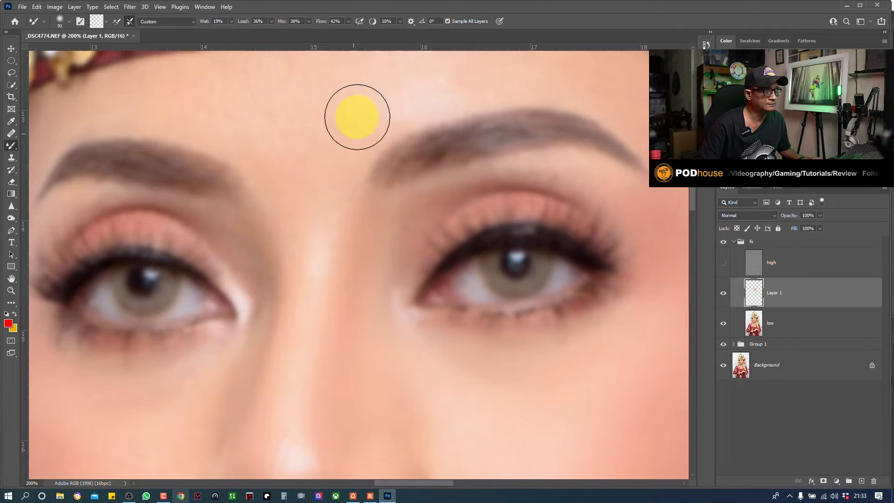
Step: Blend the uneven tones on the forehead and between the eyebrows with the Mixer Brush on Layer 1, comparing with the layer hidden
left_click_drag(323, 128, 362, 168)
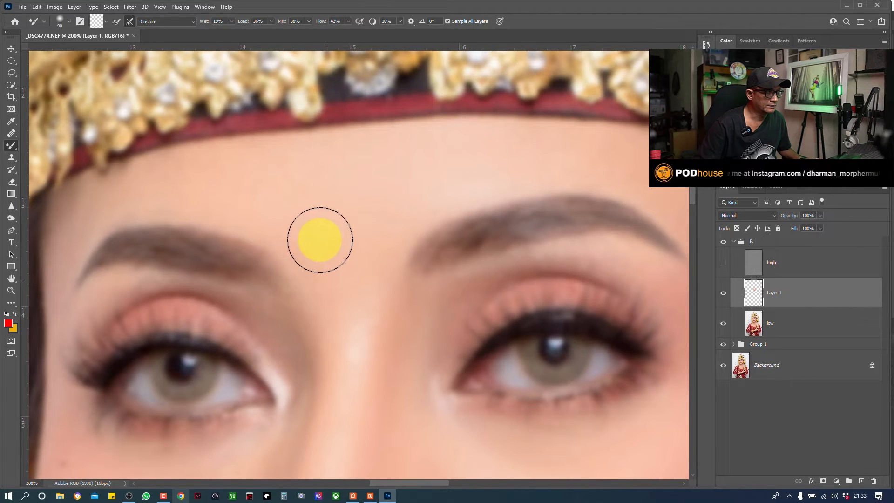
left_click_drag(419, 253, 542, 196)
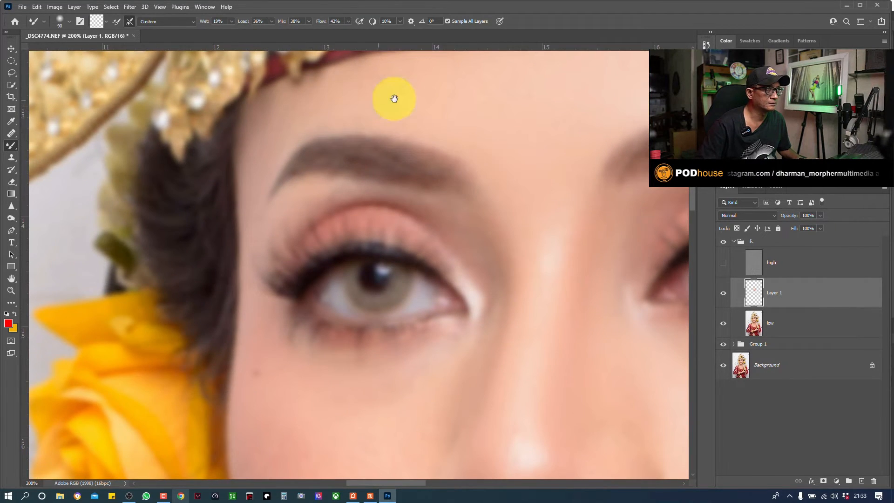
left_click_drag(385, 100, 289, 158)
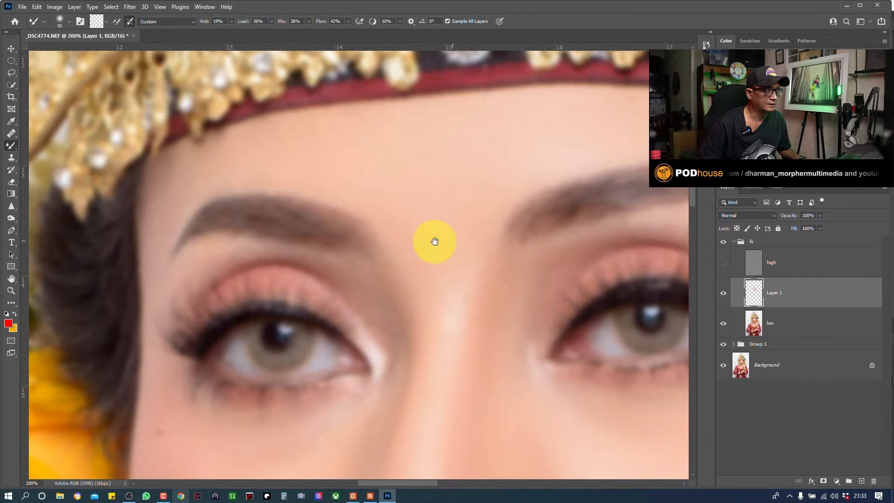
left_click_drag(435, 242, 289, 94)
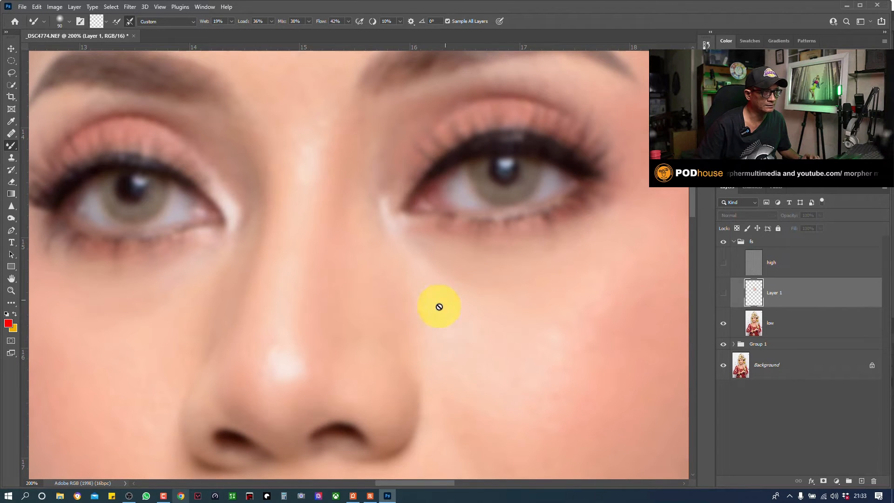
left_click(721, 292)
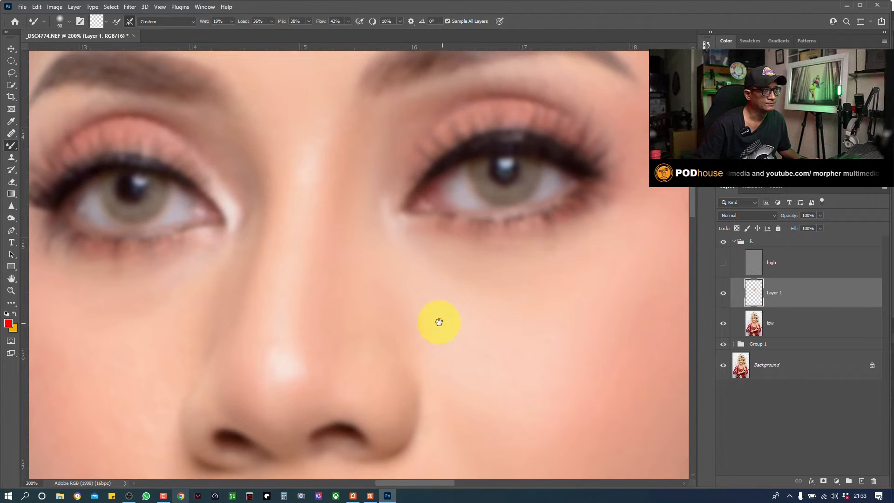
Step: Even out the skin around the eyes, temple and outer forehead with the Mixer Brush on Layer 1
left_click_drag(437, 321, 285, 371)
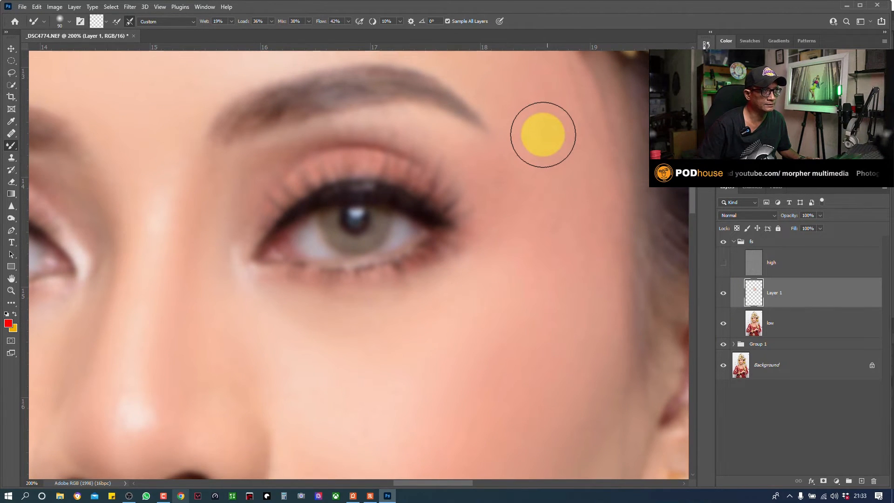
left_click_drag(502, 74, 551, 235)
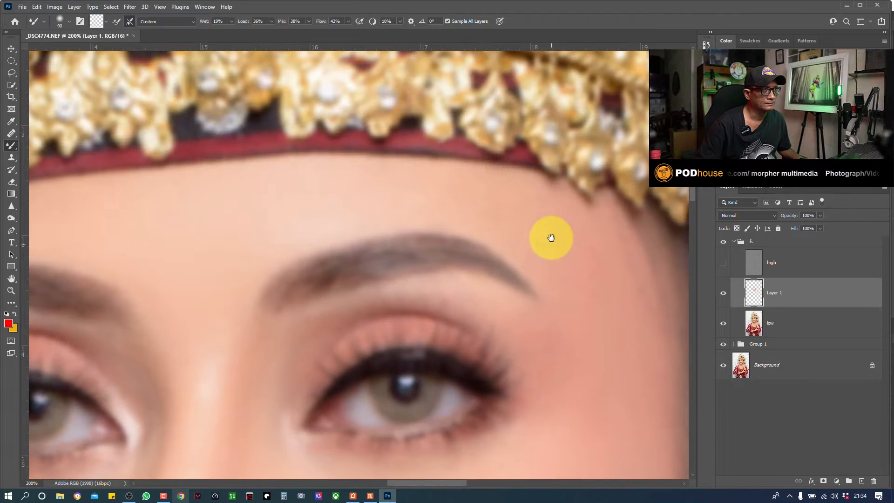
left_click_drag(249, 306, 512, 23)
left_click_drag(394, 191, 396, 196)
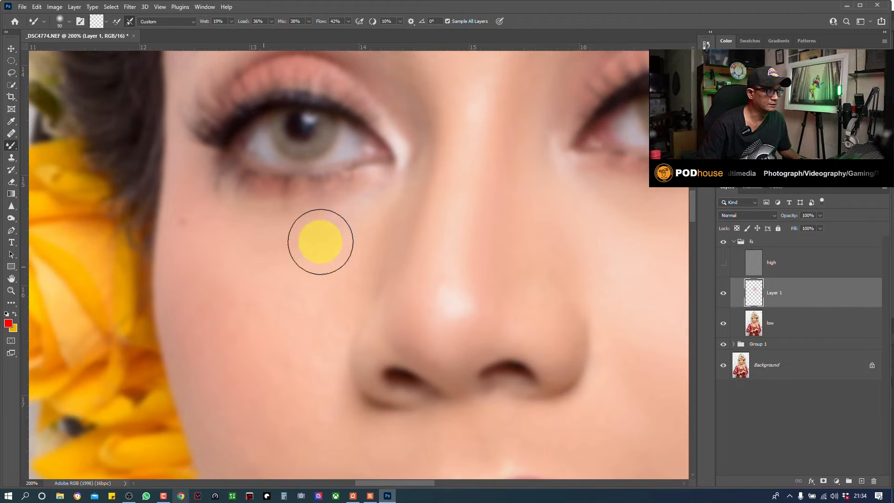
Step: Blend the skin tones on the cheeks, around the nose and above the upper lip with the Mixer Brush
left_click_drag(243, 372, 241, 257)
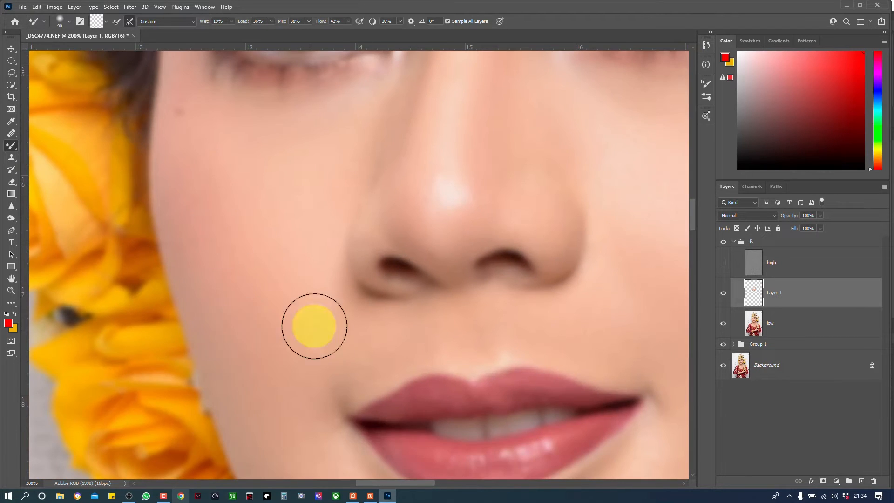
left_click_drag(351, 368, 296, 192)
left_click_drag(321, 367, 254, 252)
left_click_drag(569, 175, 413, 304)
left_click_drag(415, 201, 540, 376)
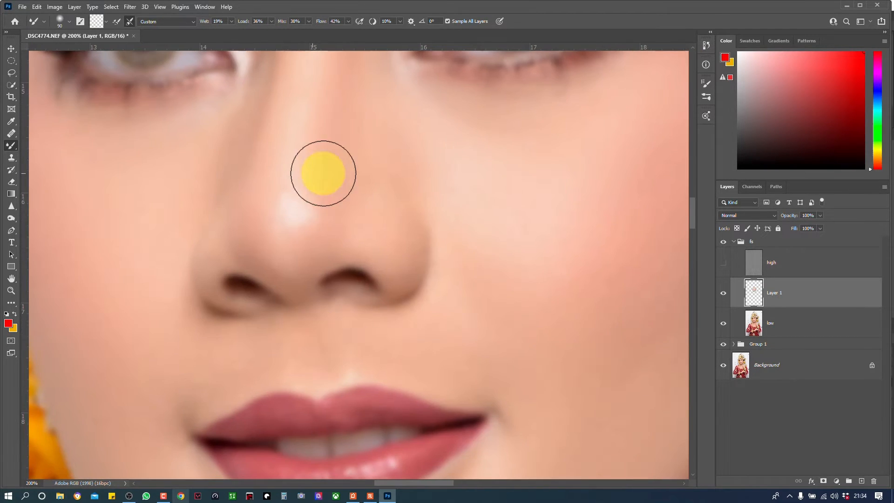
Step: Add an empty layer above Layer 1 and blend the skin beneath the eye with the Mixer Brush
key("ctrl+minus")
key("ctrl+minus")
key("ctrl+plus")
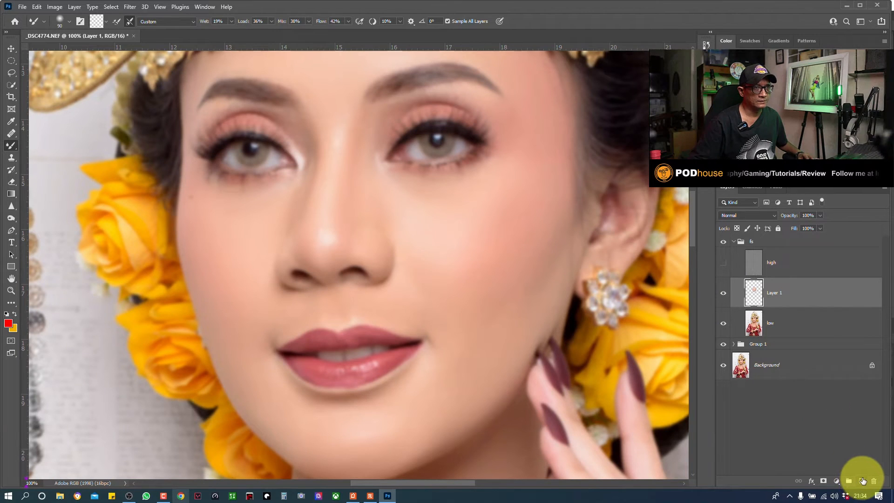
left_click(861, 481)
left_click_drag(322, 237, 325, 312)
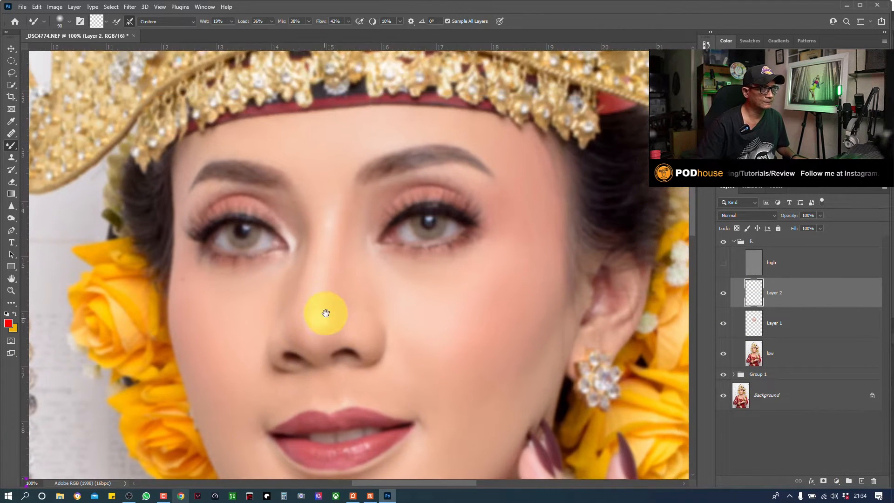
key("ctrl+plus")
left_click_drag(491, 304, 430, 308)
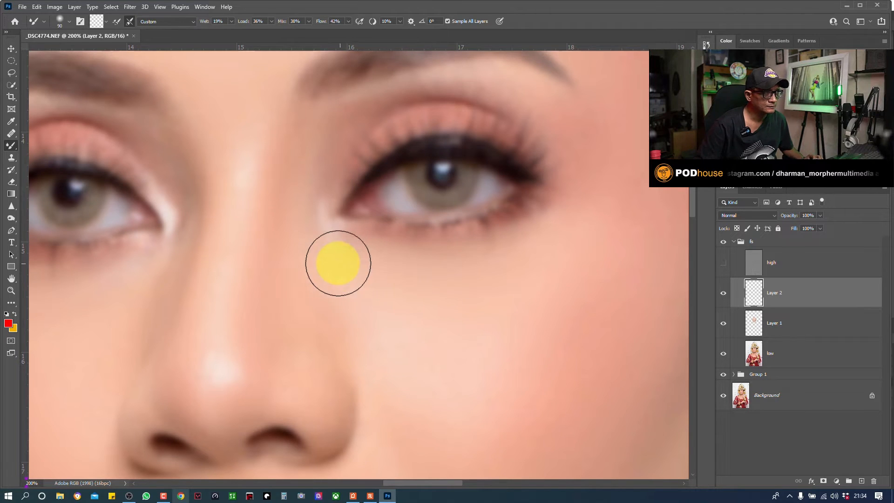
Step: Lower Layer 2's opacity to 51%, toggling its visibility to judge the under-eye blending
left_click_drag(820, 227, 805, 225)
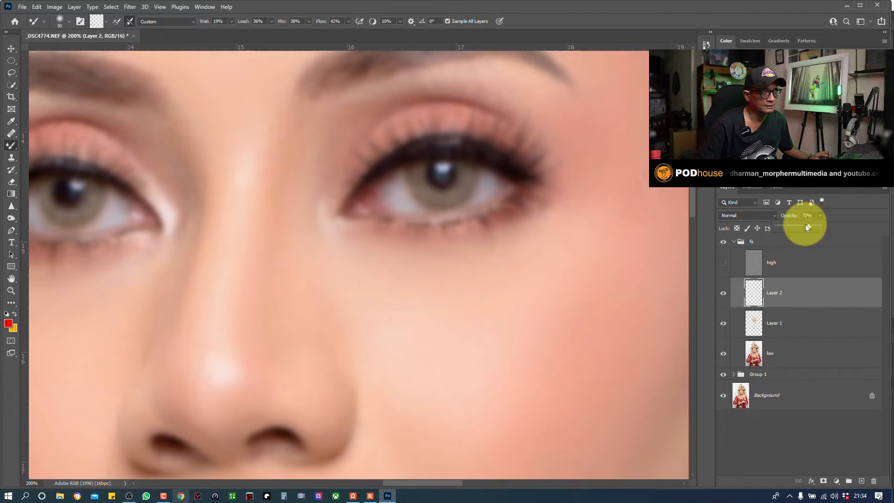
left_click(722, 295)
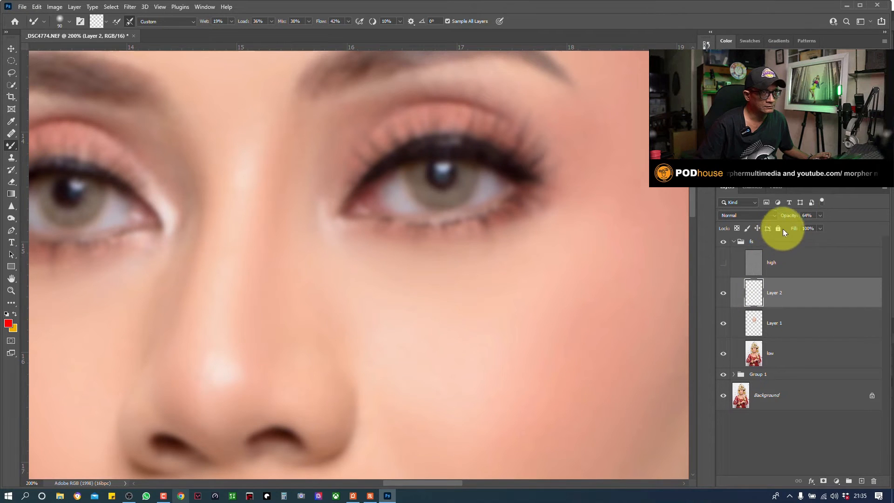
left_click_drag(811, 227, 813, 226)
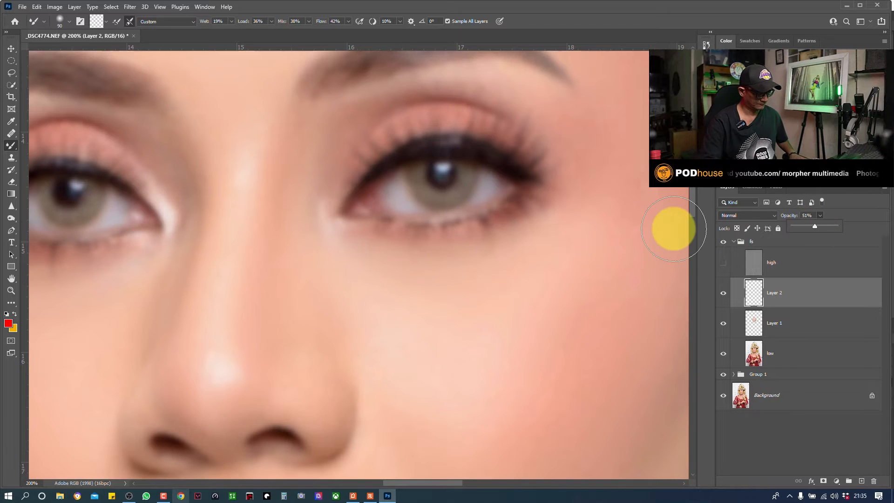
Step: Enlarge the Mixer Brush to 200 px and blend the larger skin areas of the face, neck and chest on Layer 1
key("ctrl+minus")
key("ctrl+minus")
key("ctrl+minus")
left_click_drag(405, 319, 425, 245)
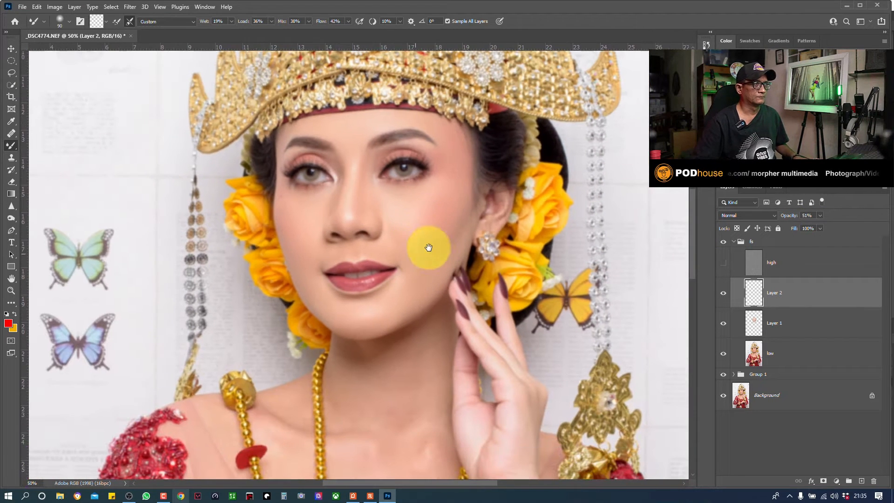
key("bracketright")
key("bracketright")
key("bracketright")
key("bracketright")
key("bracketright")
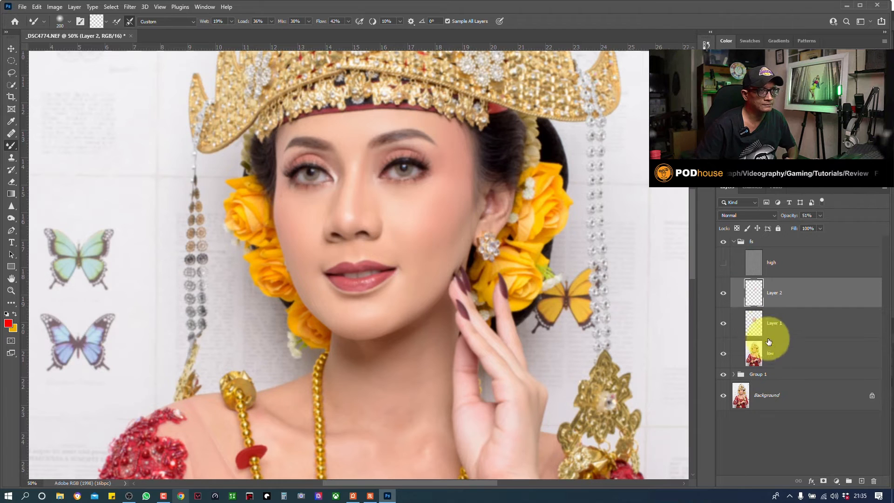
left_click(750, 326)
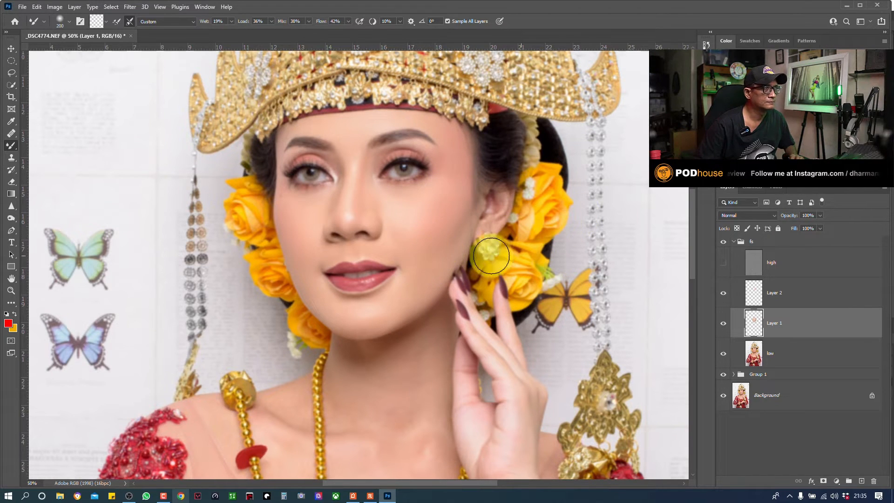
scroll(413, 243, "down", 3)
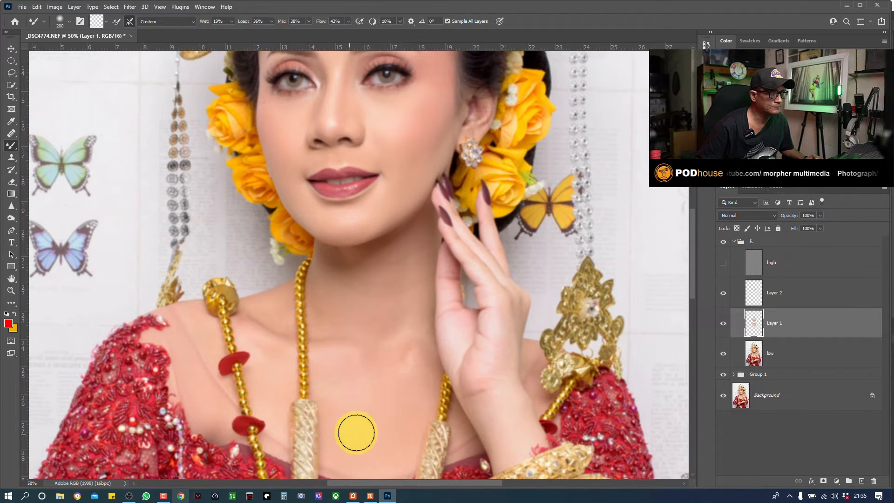
Step: Toggle the visibility of Layer 1 and Layer 2 to compare the whole portrait before and after blending
key("ctrl+minus")
key("ctrl+minus")
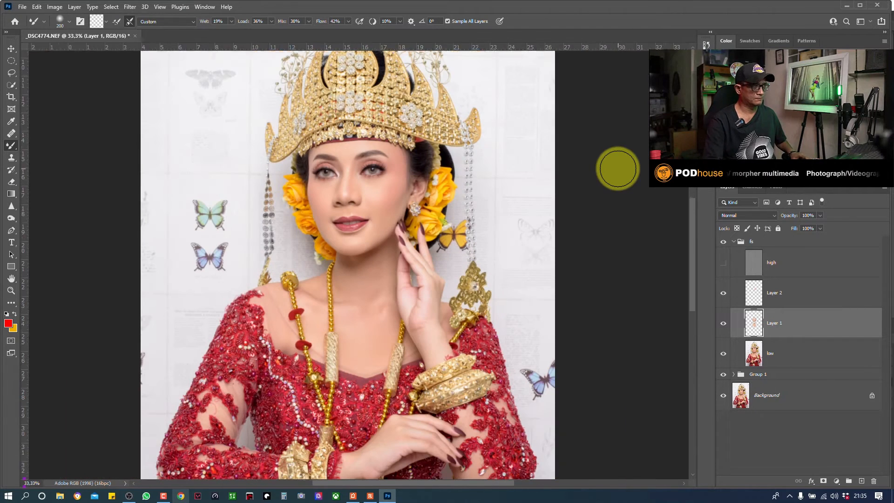
left_click(723, 325)
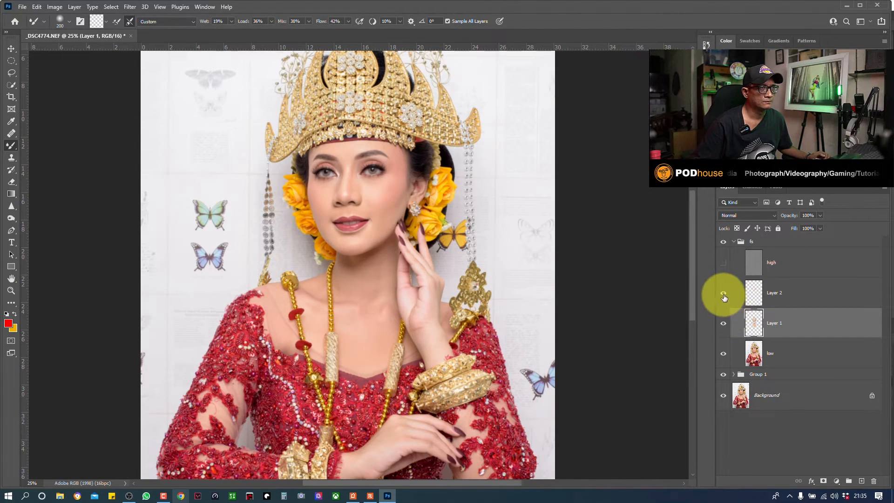
left_click(724, 294)
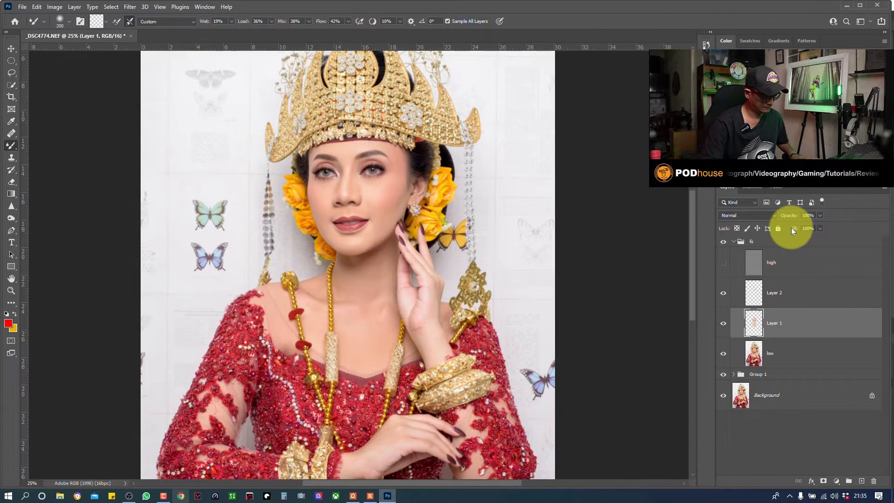
Step: Add an empty layer above Layer 1, blend the face with a 125 px Mixer Brush, and toggle the new layer to compare
key("ctrl+plus")
key("ctrl+plus")
left_click_drag(425, 153, 417, 399)
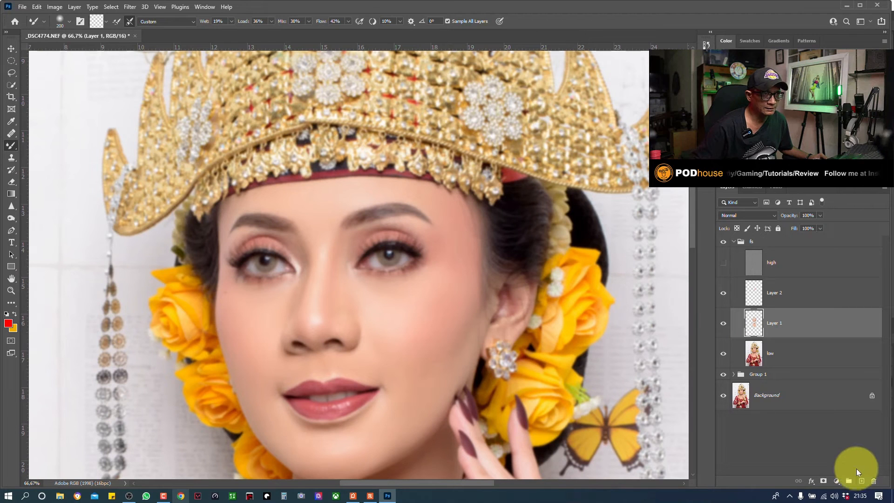
left_click(861, 482)
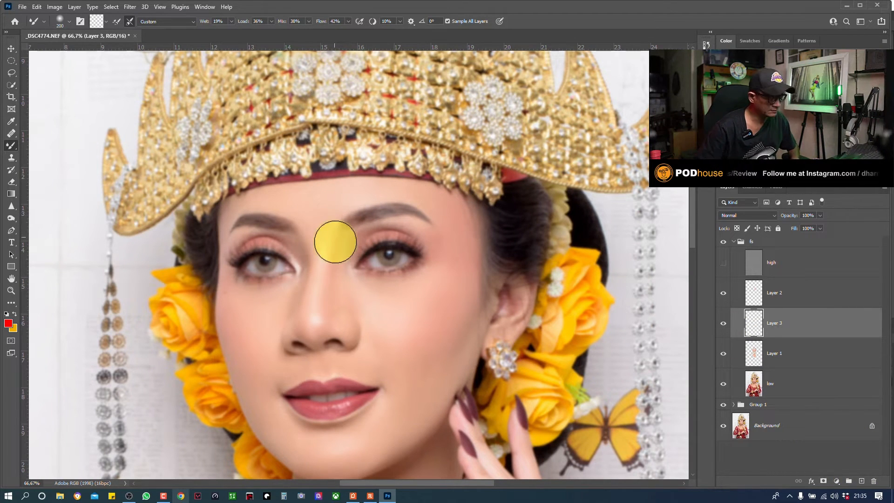
key("bracketleft")
key("bracketleft")
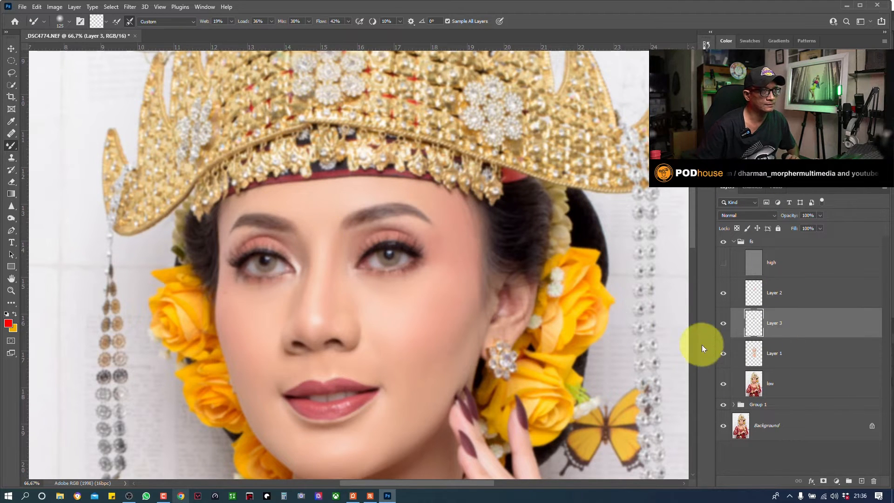
left_click(723, 328)
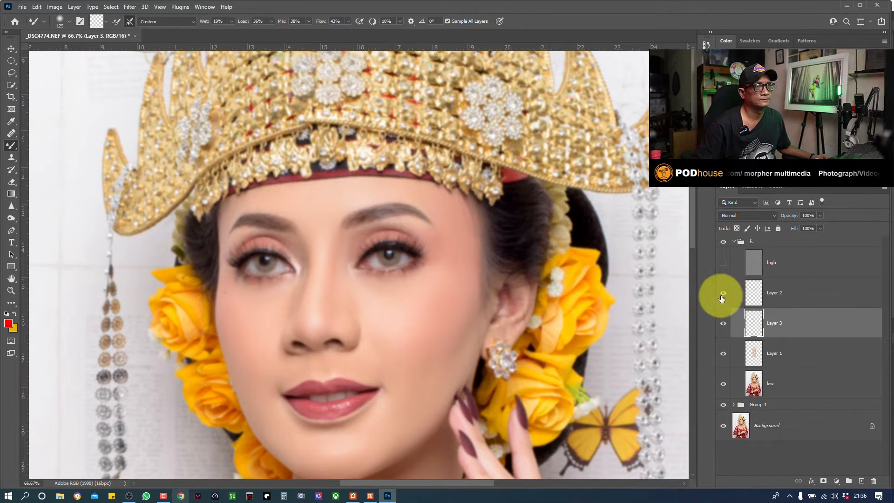
left_click(725, 325)
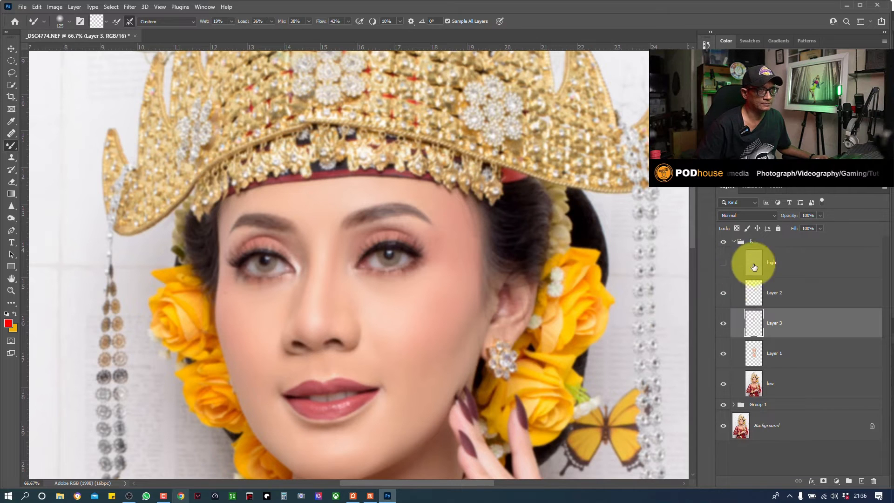
Step: Group Layer 2, Layer 3 and Layer 1 together inside the fs group
left_click(775, 294)
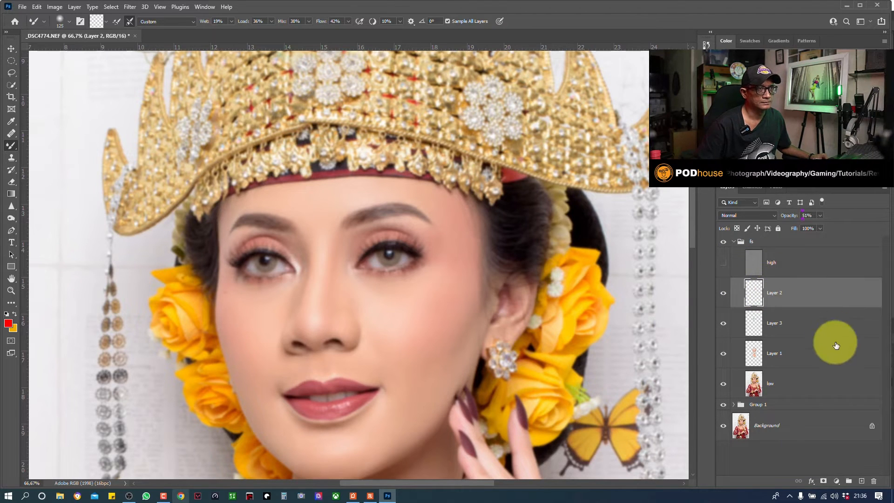
left_click(789, 361, "shift")
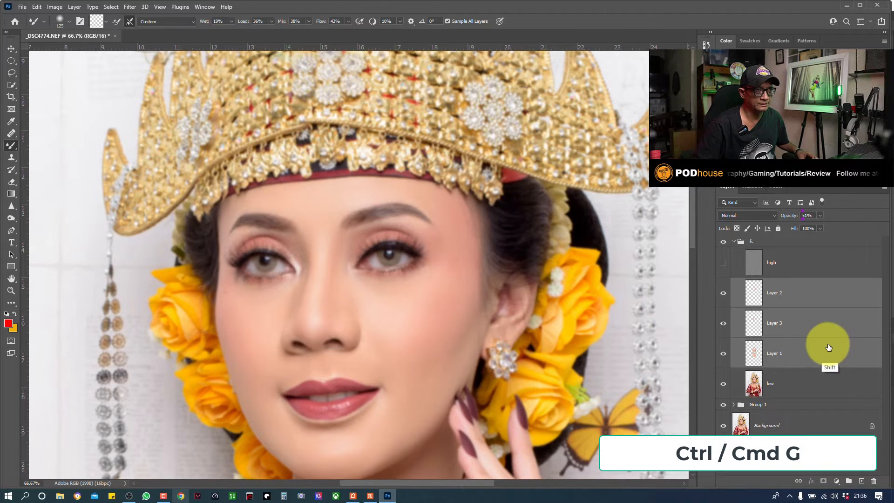
key("ctrl+g")
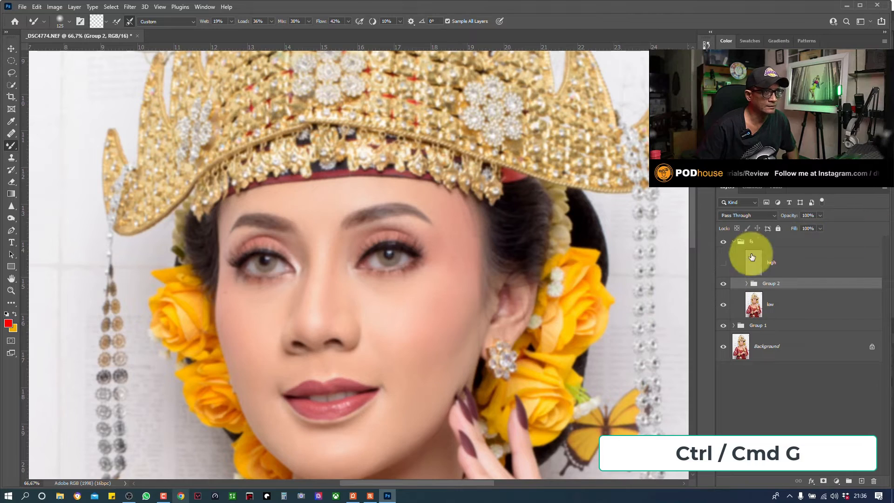
Step: Show the high layer again, examine the skin texture up close, and expand Group 2
left_click(722, 262)
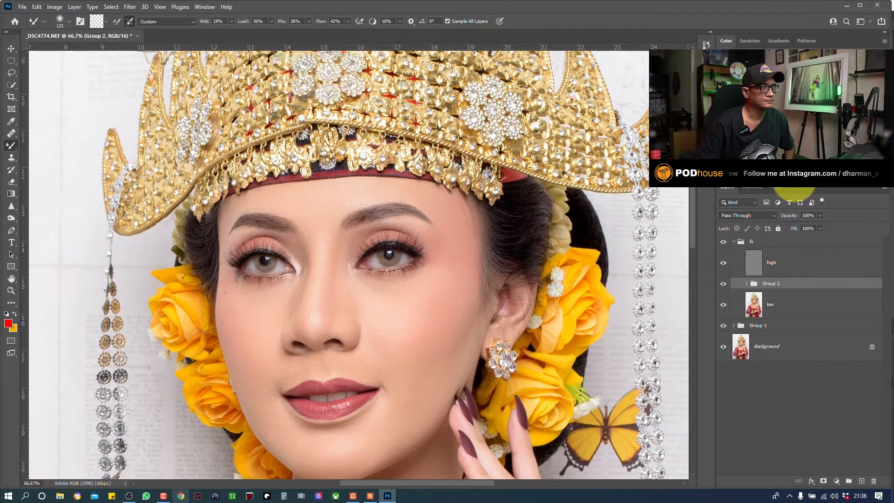
key("ctrl+plus")
key("ctrl+plus")
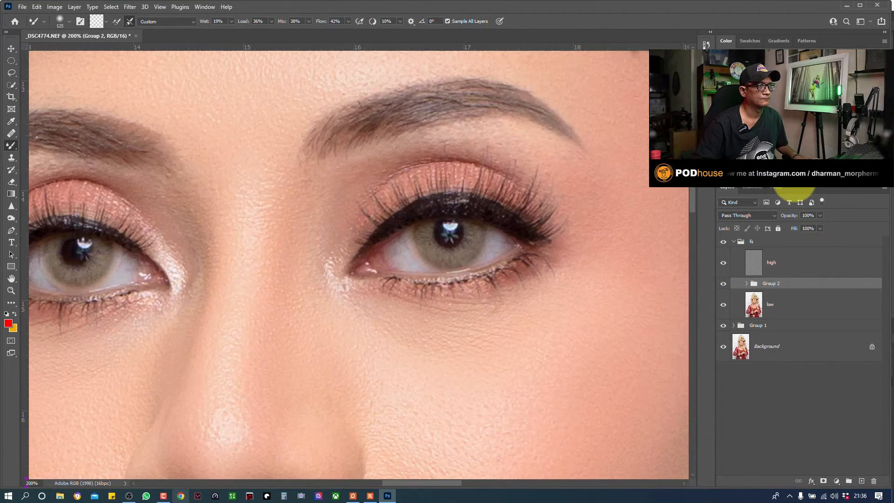
scroll(428, 193, "down", 5)
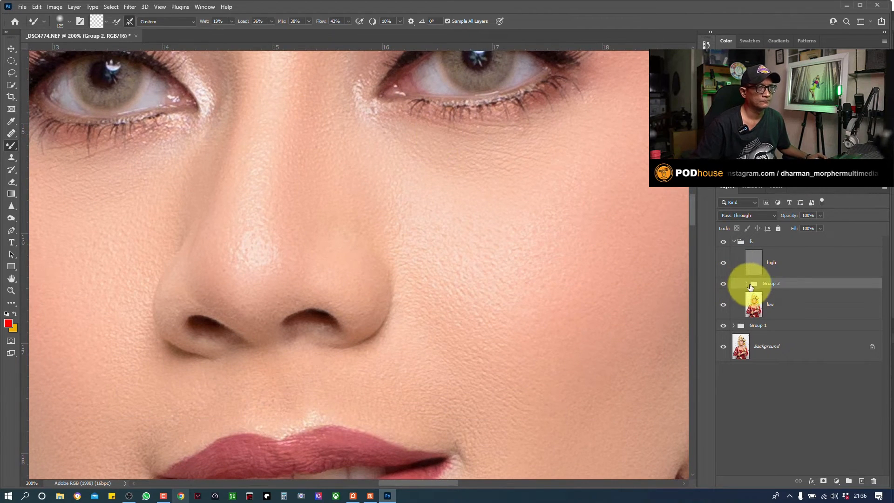
left_click(747, 284)
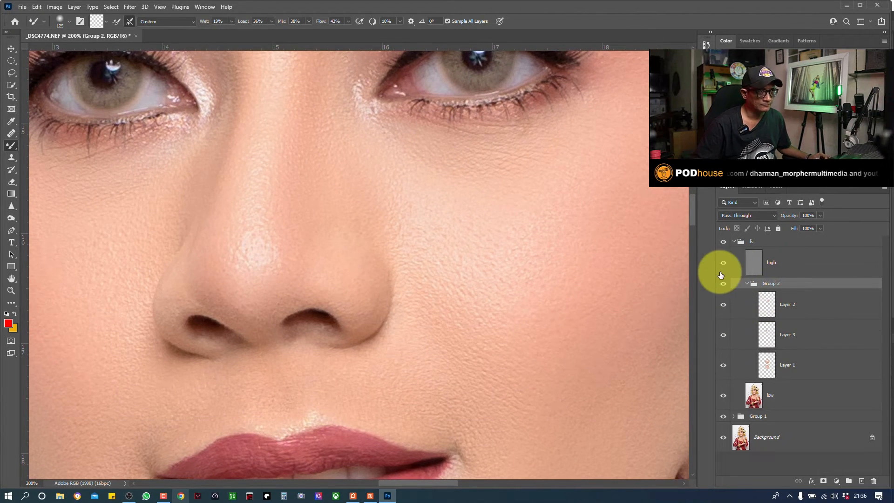
Step: Toggle the visibility of the blended layers in Group 2 to compare the face with and without them
key("ctrl+minus")
key("ctrl+minus")
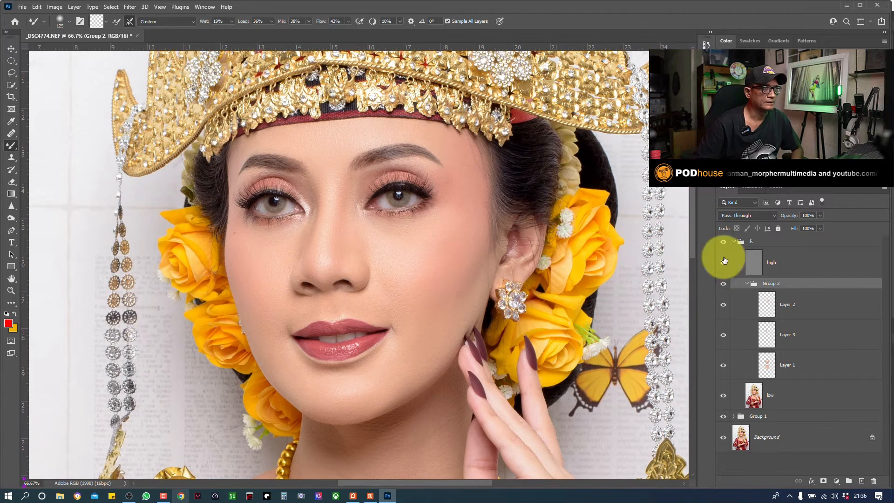
left_click(723, 308)
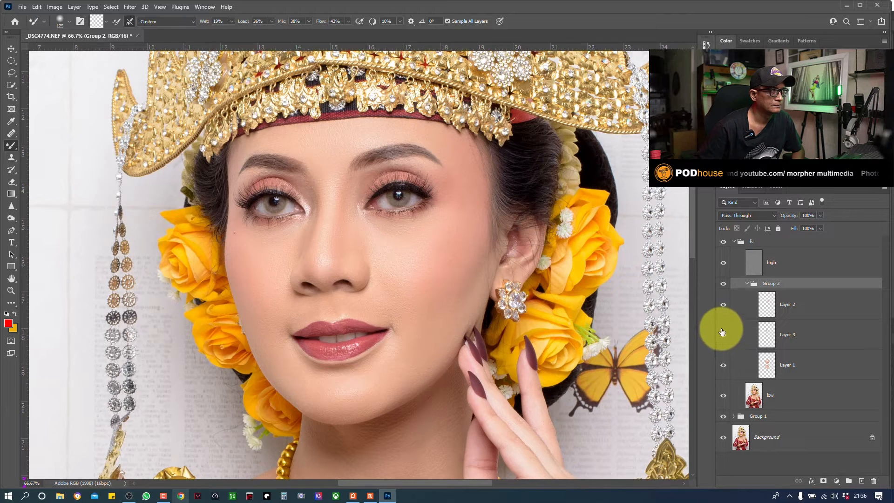
left_click(723, 333)
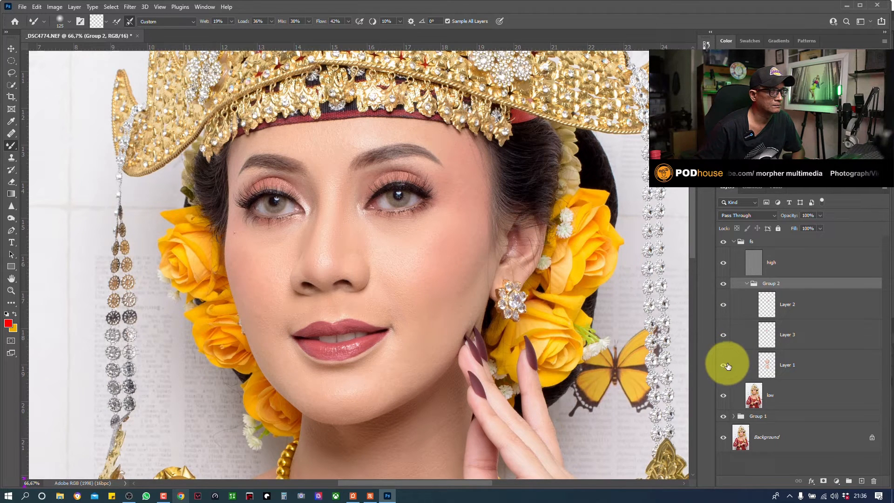
Step: Reduce Layer 1's opacity to 83% and check the softened blending on the face and the wider portrait
left_click(792, 368)
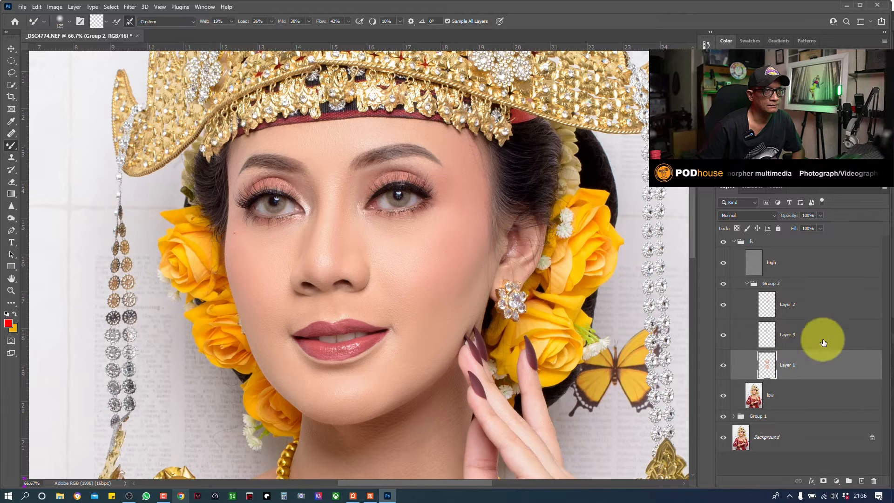
left_click_drag(819, 230, 816, 229)
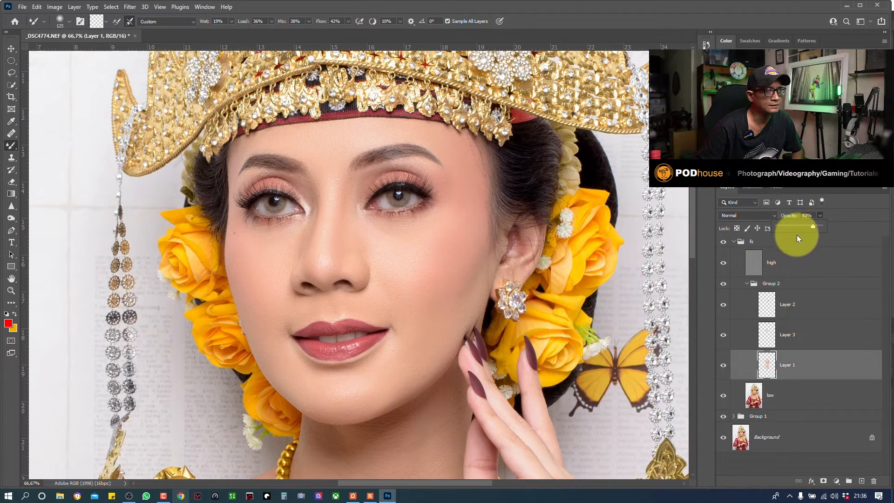
left_click(728, 368)
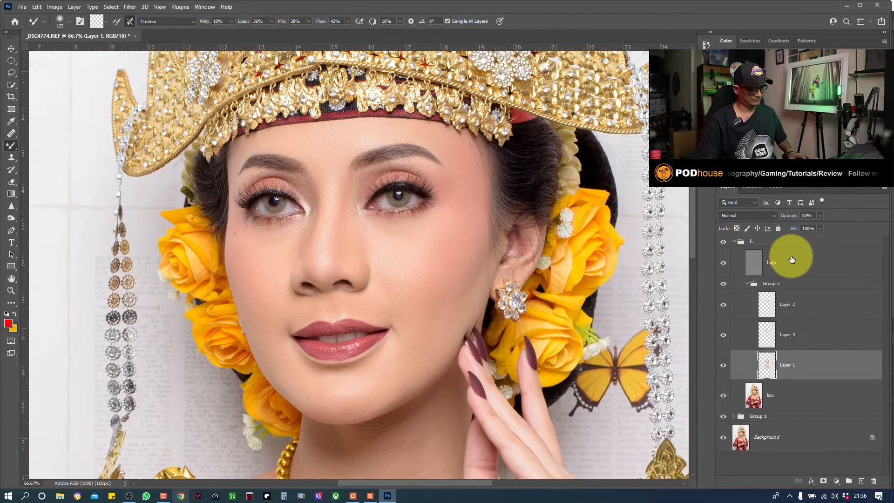
key("ctrl+minus")
key("ctrl+minus")
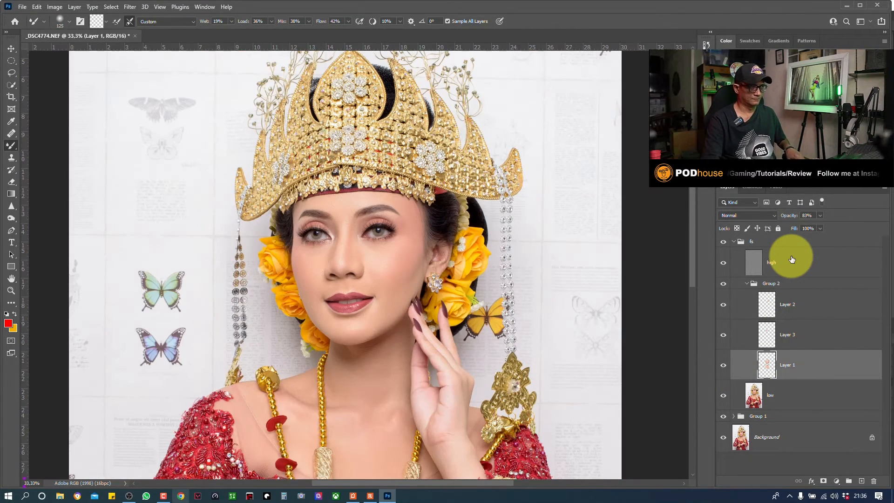
key("ctrl+plus")
key("ctrl+plus")
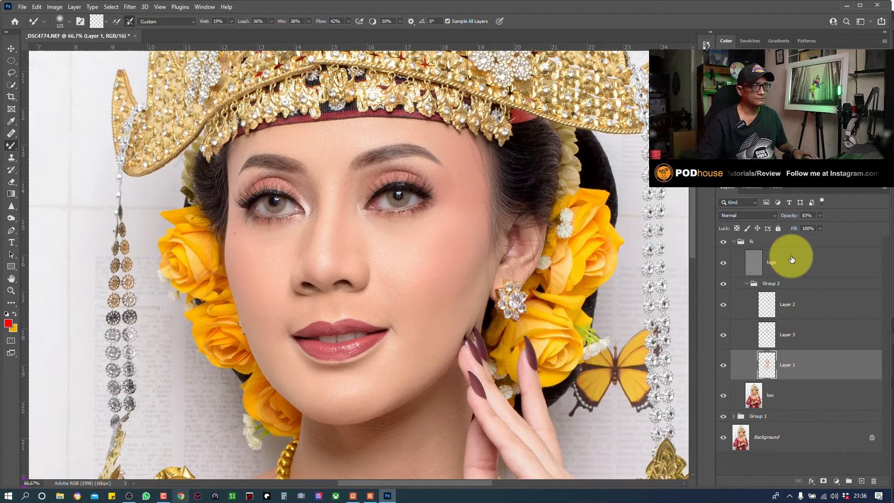
Step: Duplicate the high layer and clip the copy to the original high layer as a clipping mask
left_click_drag(482, 203, 472, 250)
left_click(815, 249)
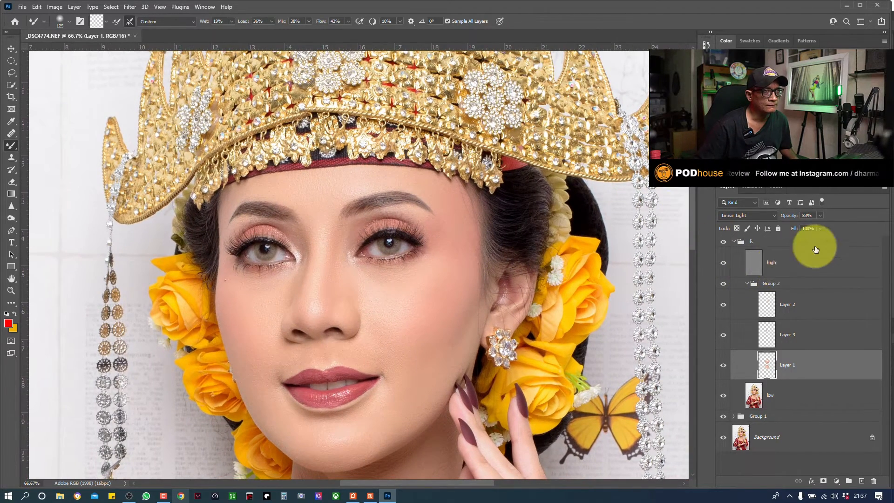
left_click(815, 250)
key("ctrl+plus")
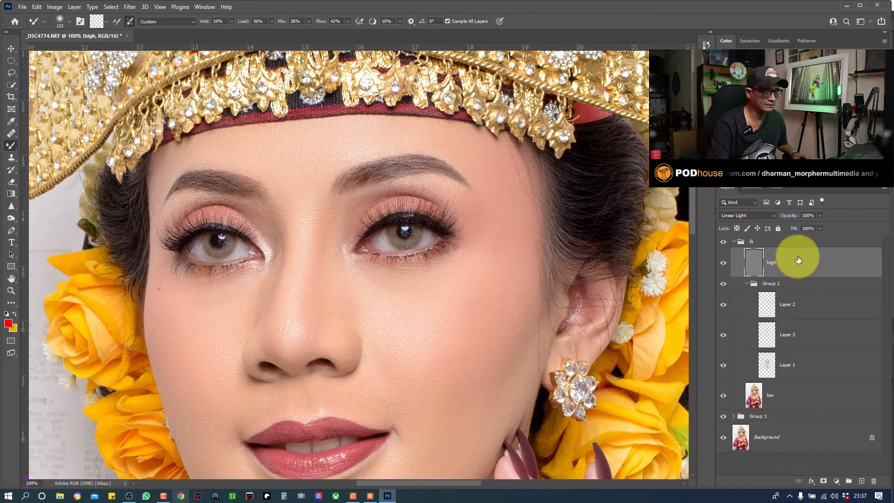
key("ctrl+j")
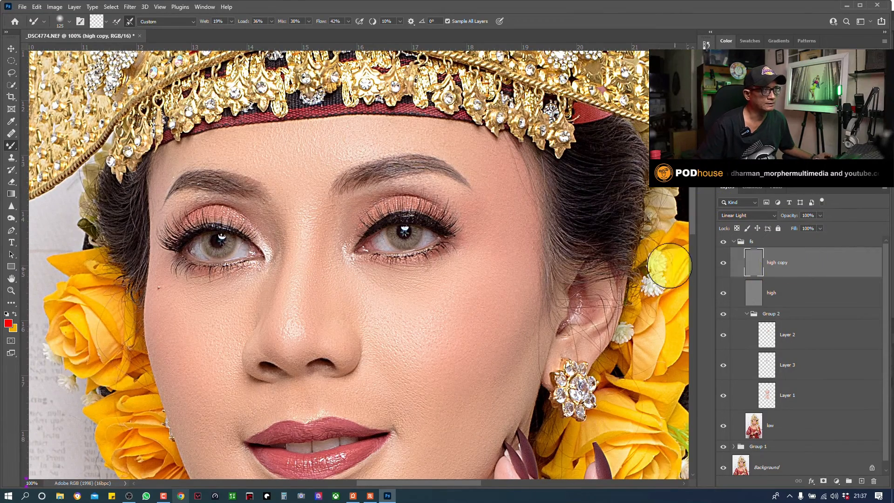
right_click(804, 261)
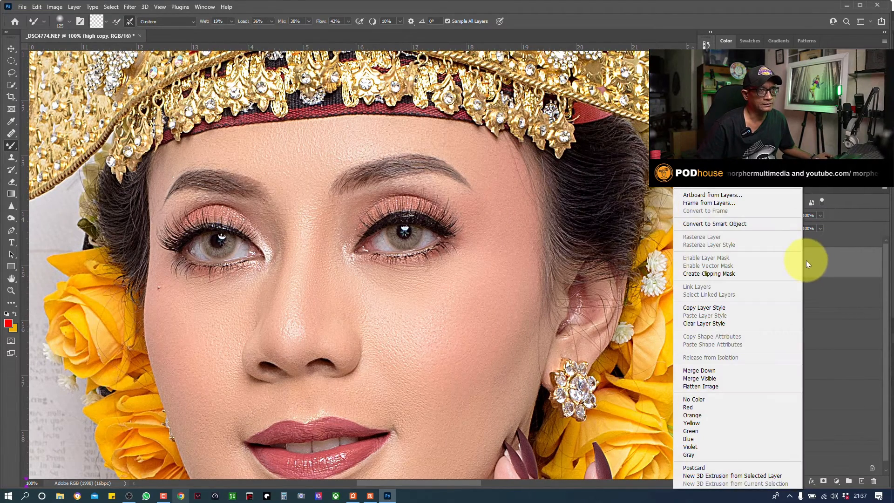
left_click(724, 273)
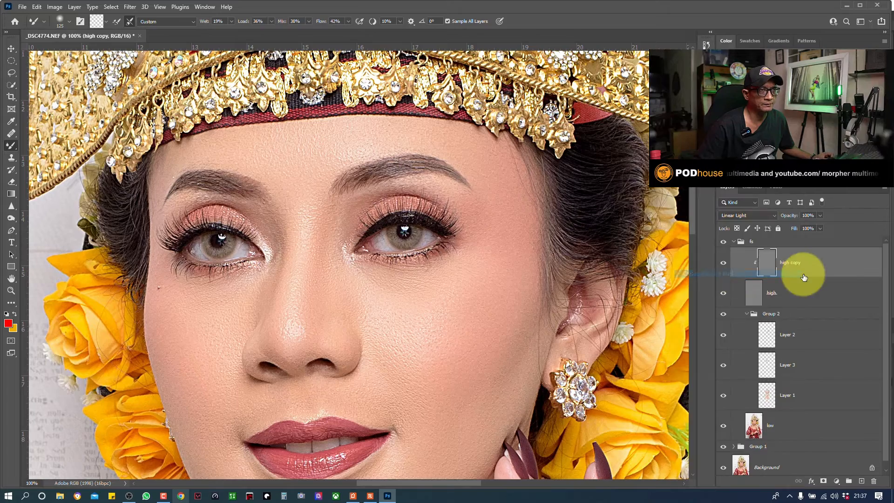
Step: Compare the portrait with and without the high copy, and conceal the copy behind a black layer mask
left_click(723, 263)
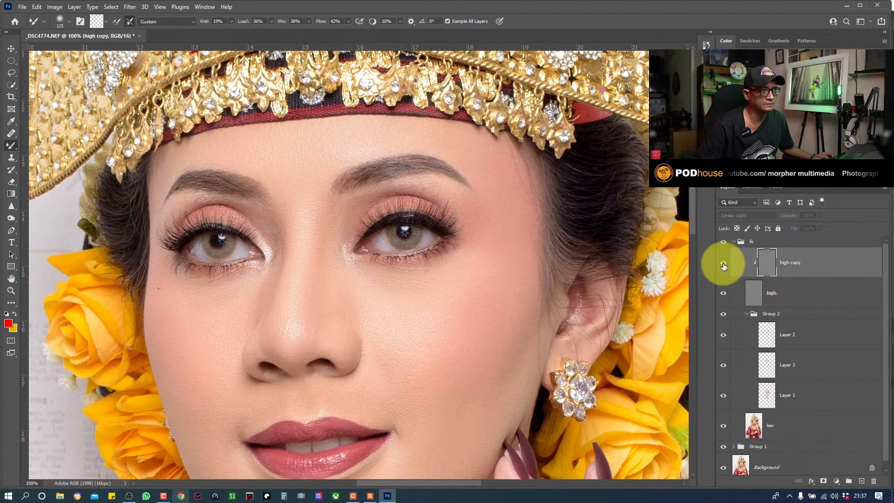
left_click(722, 264)
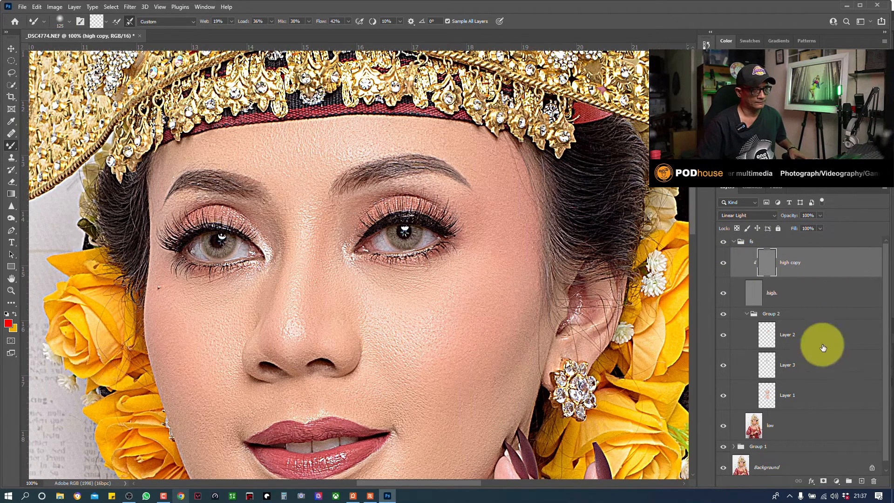
left_click(824, 481, "alt")
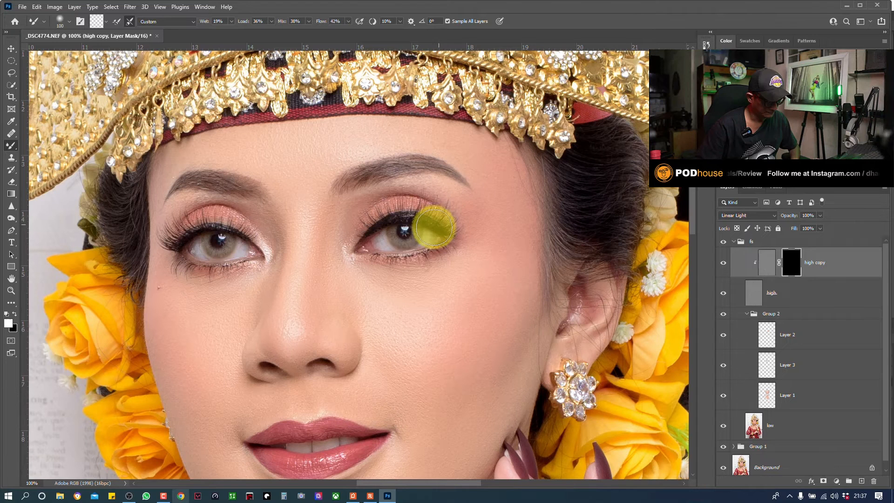
Step: Paint white on the high copy's mask over both irises with a 35 px Soft Round brush at 0% hardness
key("bracketleft")
key("bracketleft")
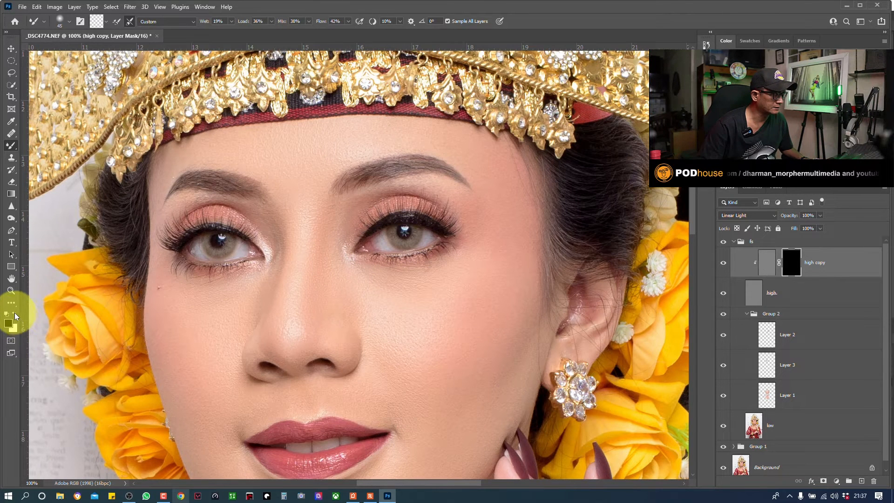
key("x")
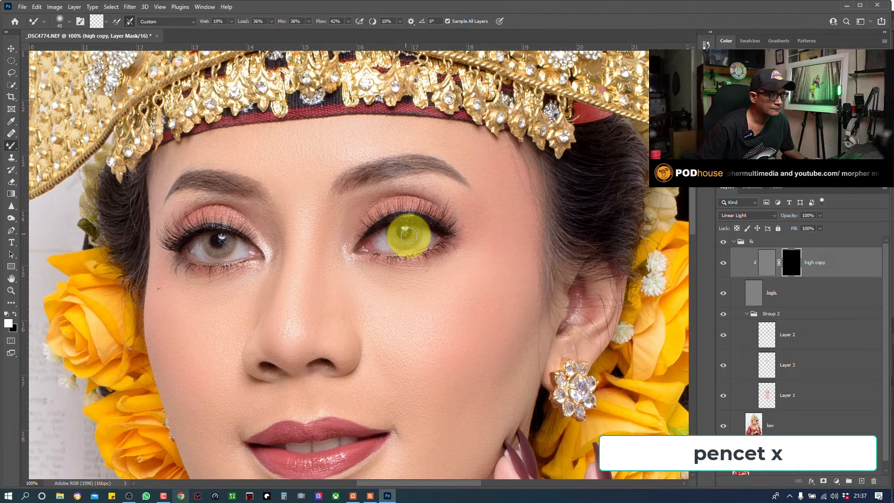
right_click(12, 146)
left_click(46, 146)
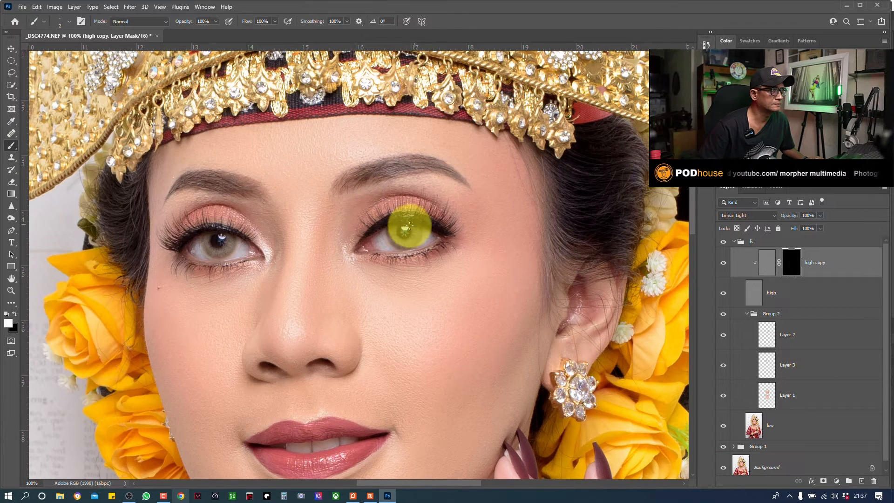
key("bracketright")
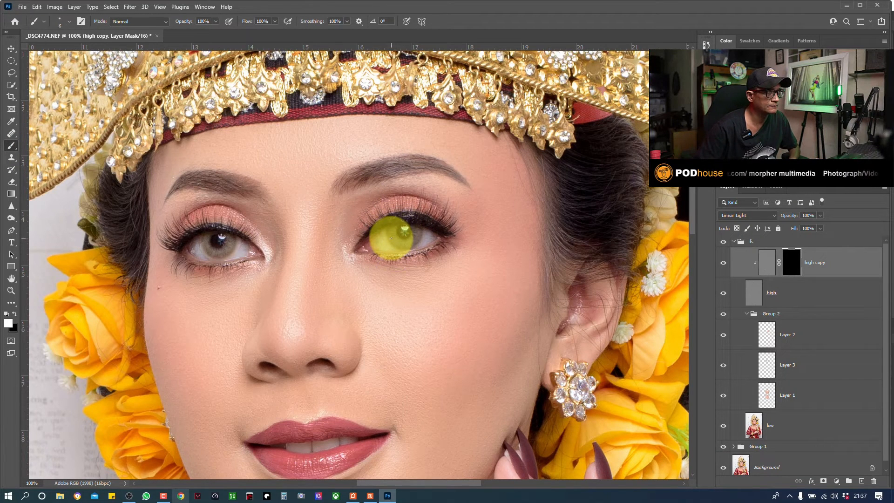
right_click(379, 235)
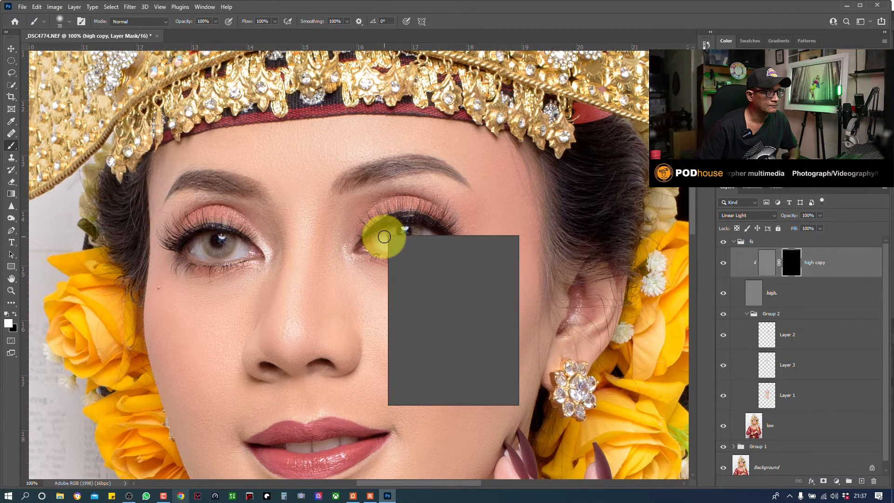
left_click_drag(443, 259, 450, 258)
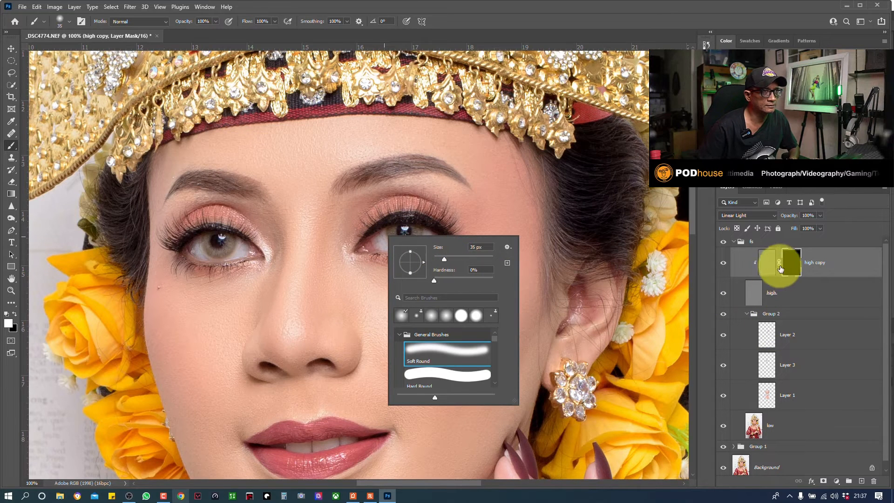
left_click(793, 266)
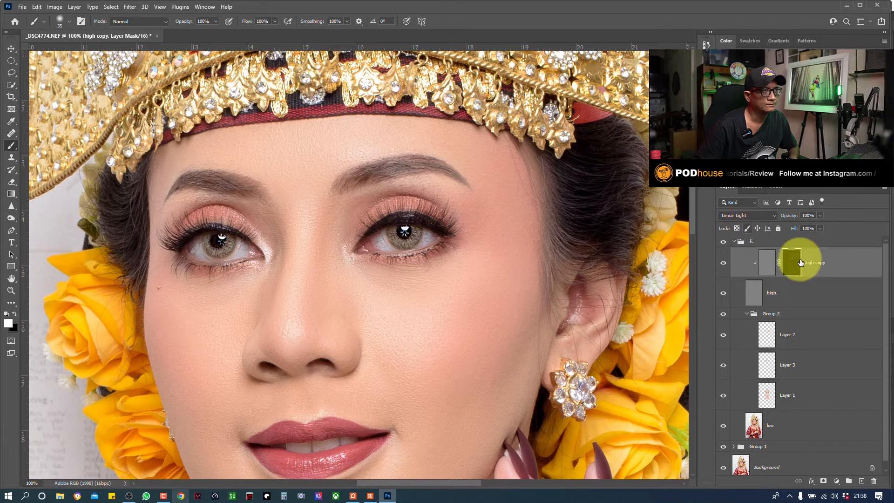
Step: Set the high copy layer's opacity to 42% and toggle its visibility to compare the eyes
left_click_drag(821, 227, 795, 225)
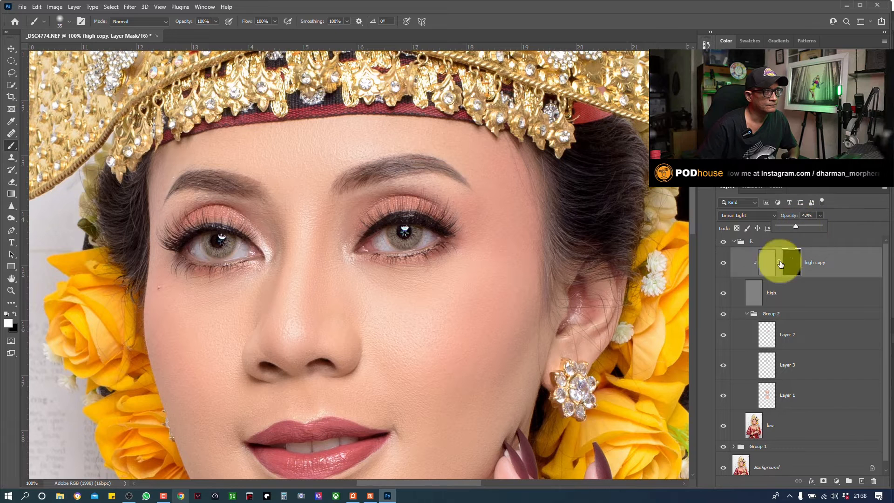
left_click(724, 265)
left_click(724, 266)
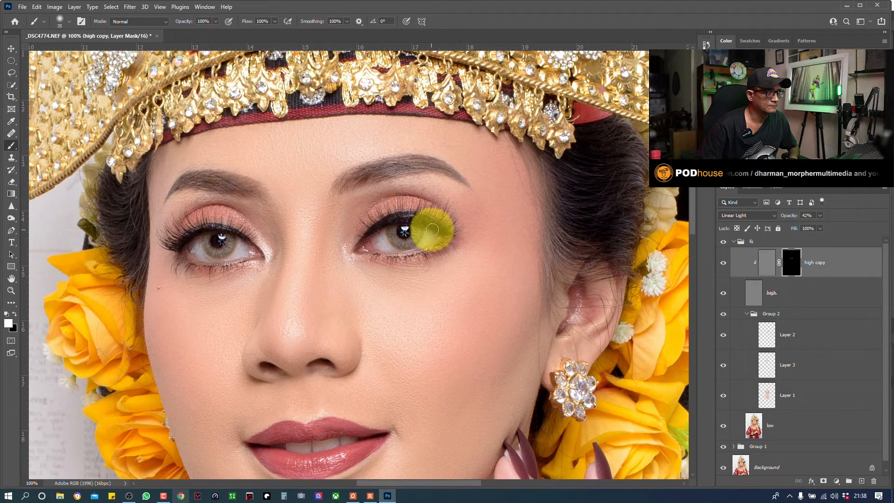
Step: Clean up the high copy's mask around both irises with black paint, checking the edges with the red mask overlay
key("x")
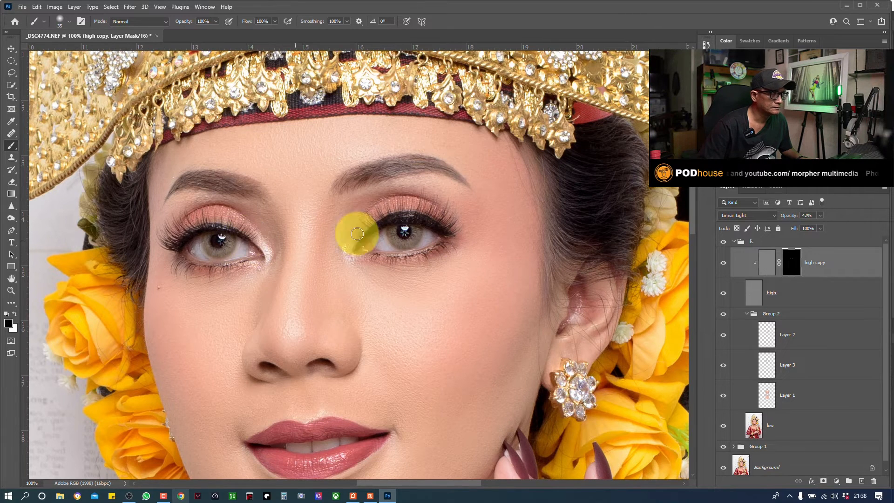
left_click(723, 264)
left_click(723, 264)
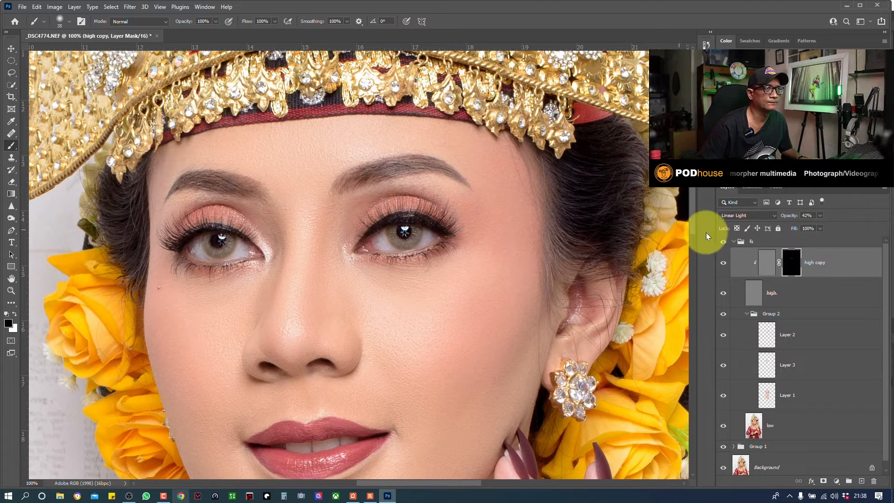
key("backslash")
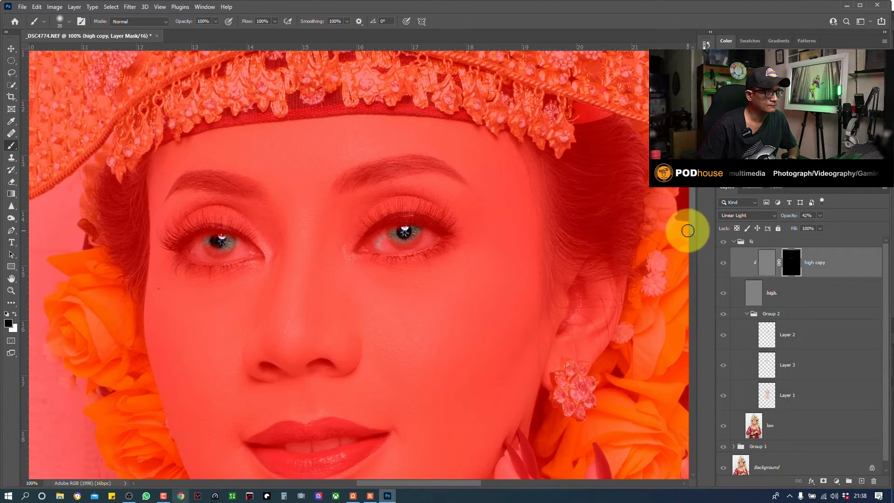
left_click_drag(397, 226, 379, 235)
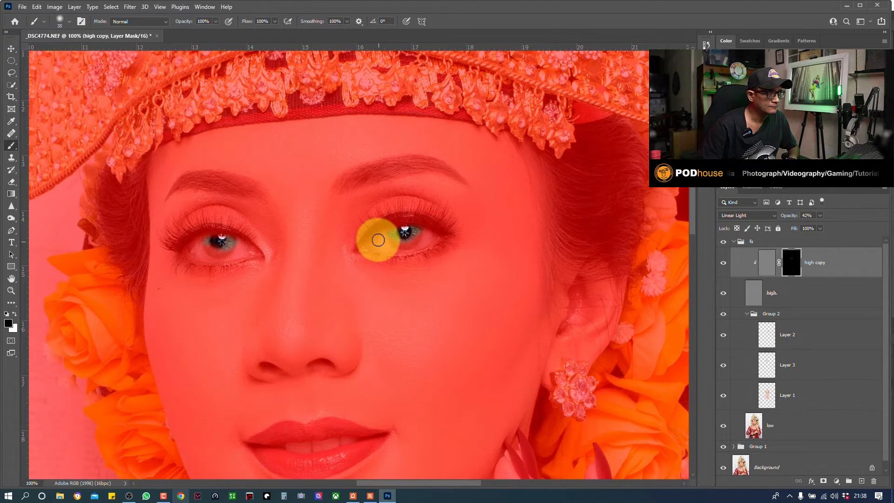
key("backslash")
key("backslash")
mouse_move(297, 263)
left_mouse_down()
mouse_move(242, 239)
mouse_move(267, 217)
mouse_move(249, 244)
mouse_move(214, 244)
left_mouse_up()
key("x")
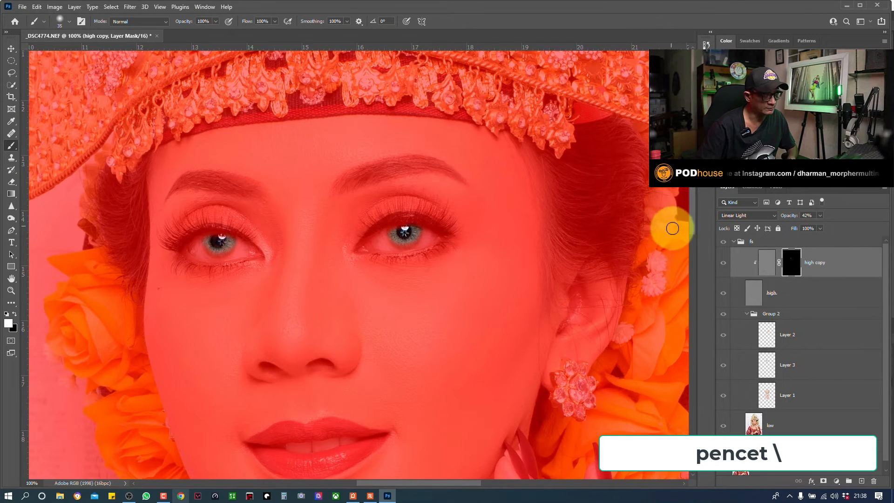
key("backslash")
key("x")
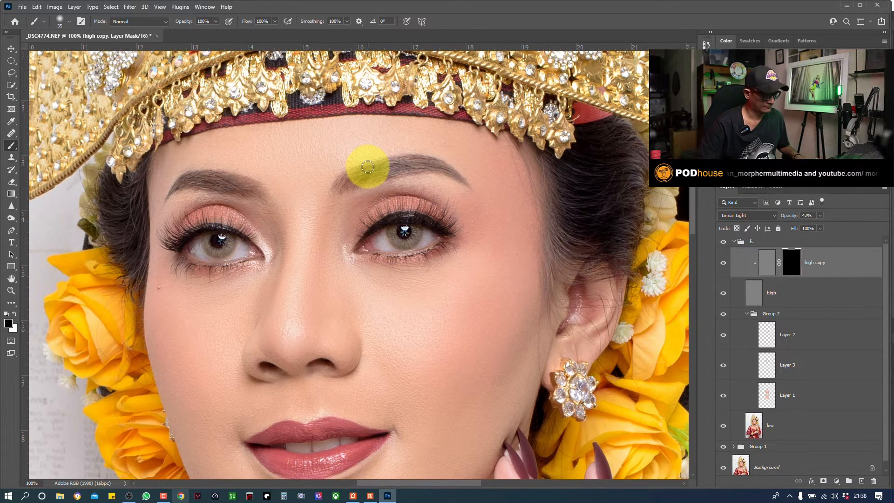
Step: Paint white on the high copy's mask over the gold crown with a 150 px brush and toggle the layer's visibility to compare
scroll(367, 167, "down", 3)
scroll(399, 143, "up", 1)
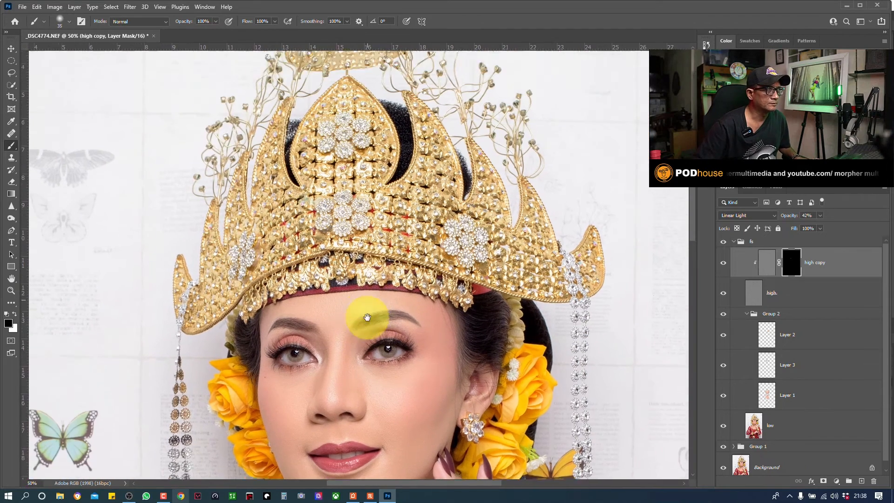
key("bracketright")
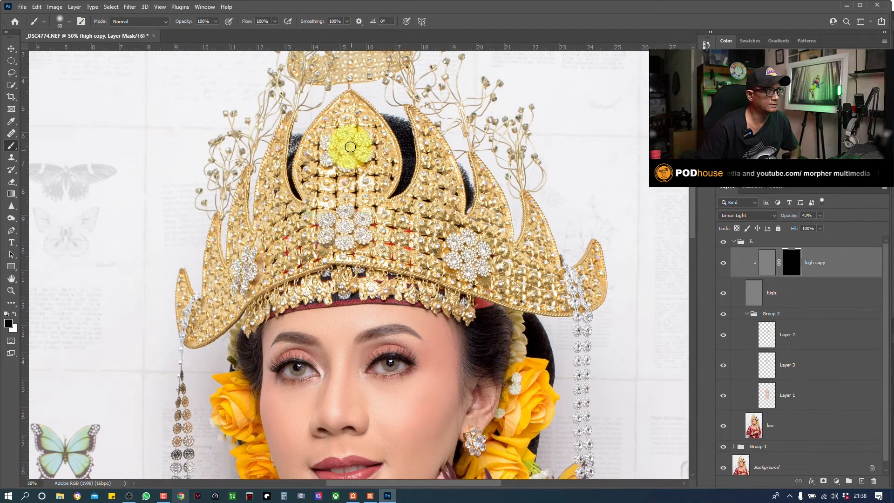
key("bracketright")
key("x")
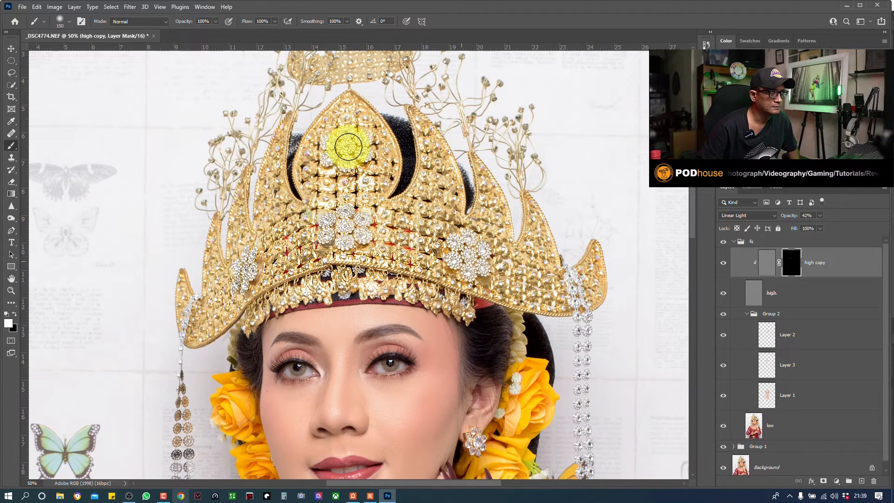
left_click_drag(443, 196, 440, 189)
left_click_drag(288, 195, 283, 180)
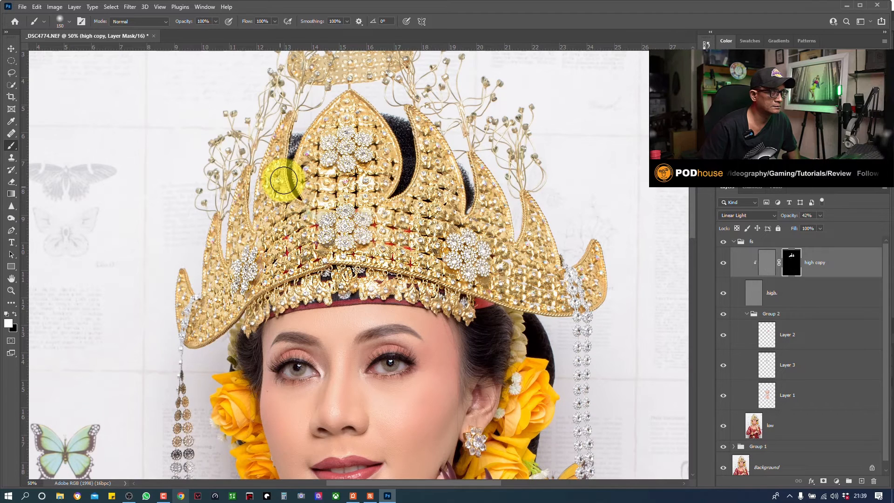
left_click(724, 263)
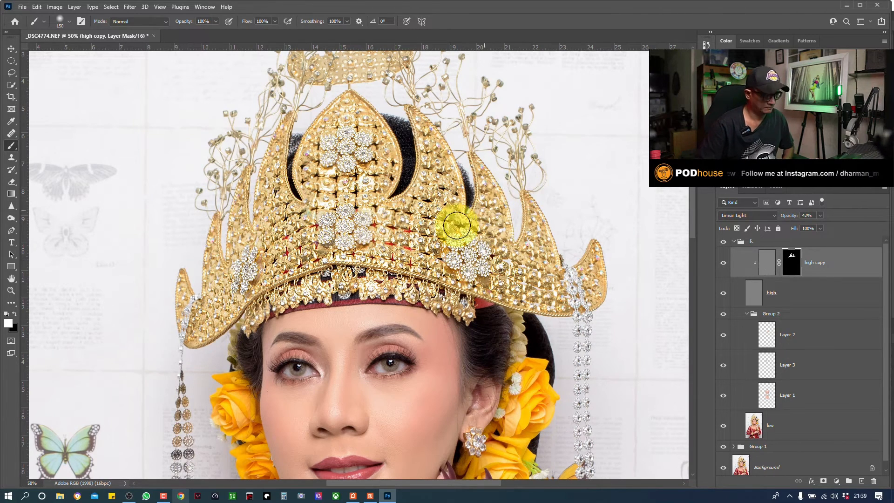
Step: Paint white on the high copy's mask over the beaded red dress, necklaces, bracelets and belt buckle, enlarging the brush to 400 px
left_click_drag(425, 285, 452, 126)
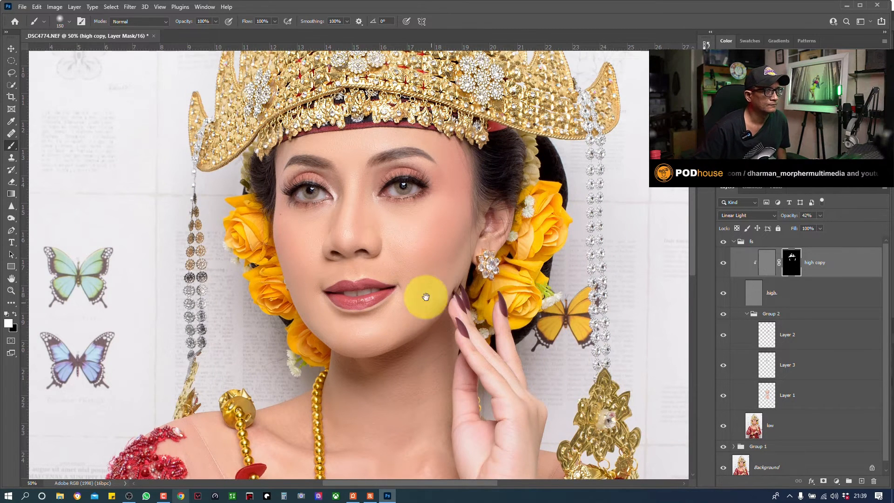
left_click_drag(426, 297, 375, 201)
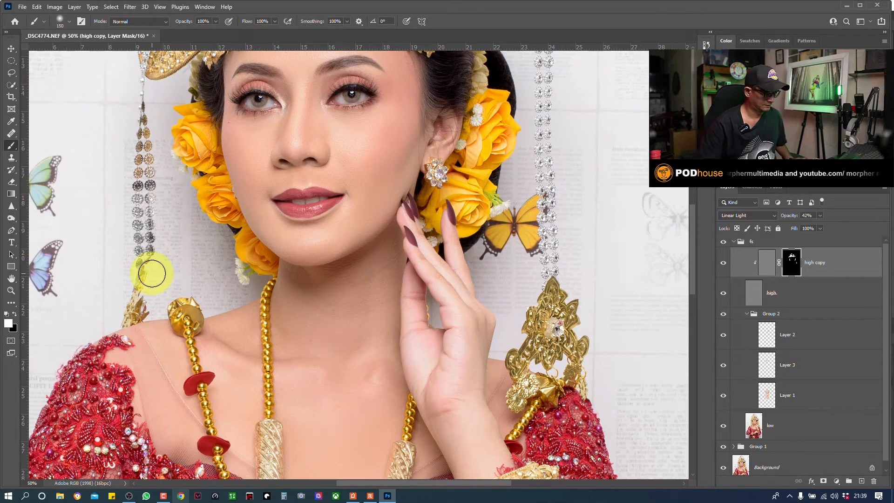
key("ctrl+minus")
key("ctrl+minus")
left_click_drag(420, 344, 441, 237)
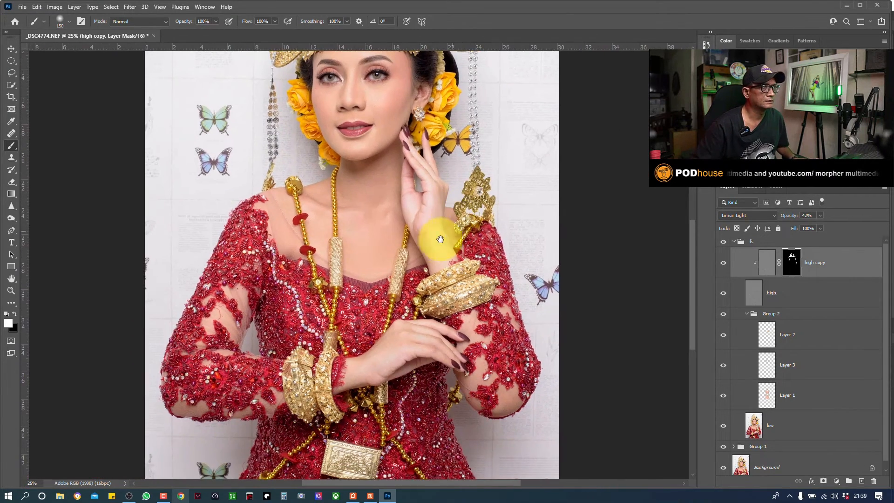
key("bracketright")
key("bracketright")
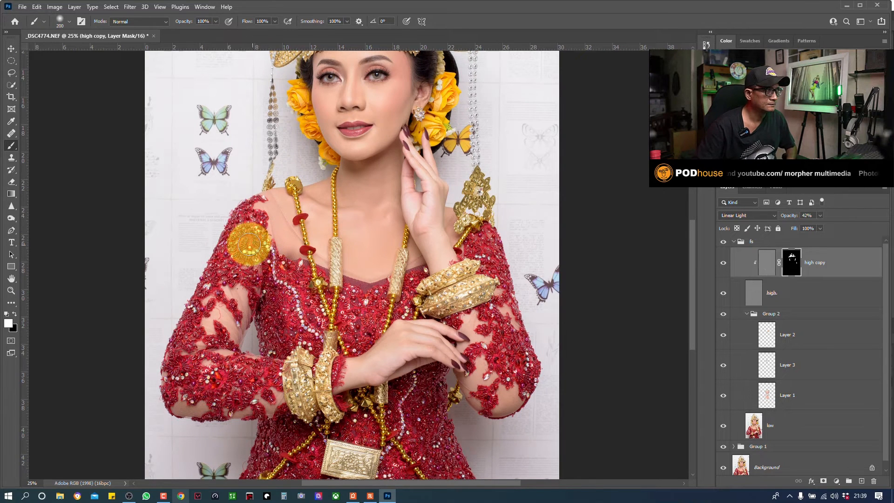
left_click_drag(243, 242, 238, 383)
left_click_drag(317, 328, 336, 320)
left_click_drag(452, 283, 436, 292)
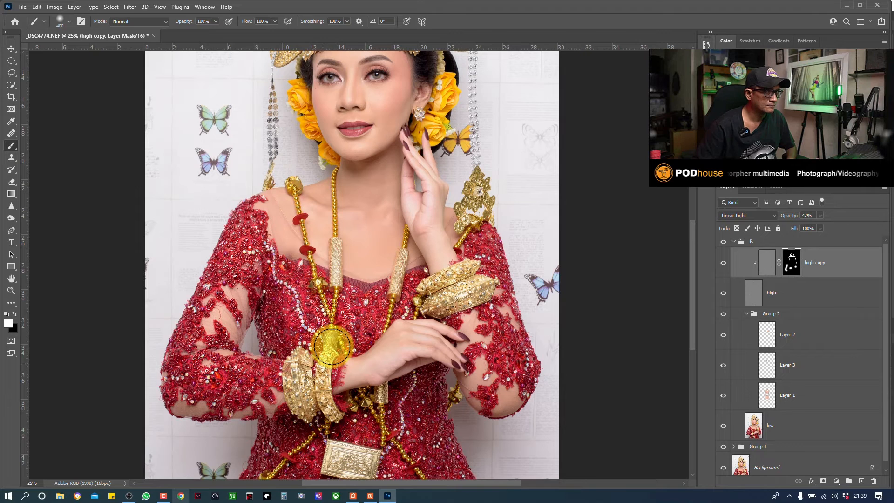
left_click_drag(332, 346, 355, 444)
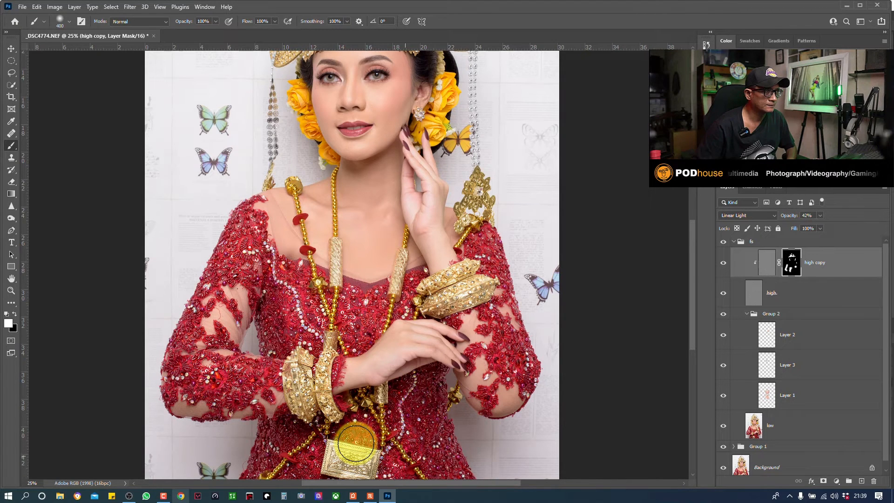
left_click(491, 299)
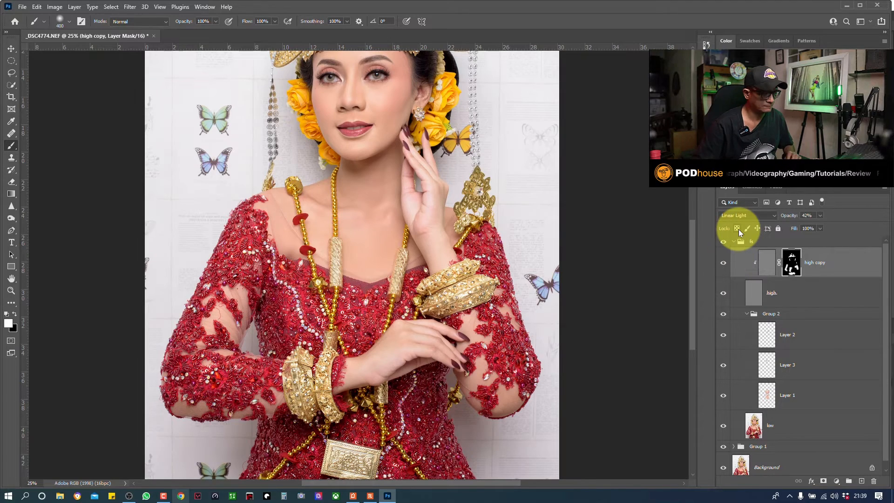
Step: Toggle Layer 1's visibility to compare the portrait with and without the skin smoothing
key("ctrl+minus")
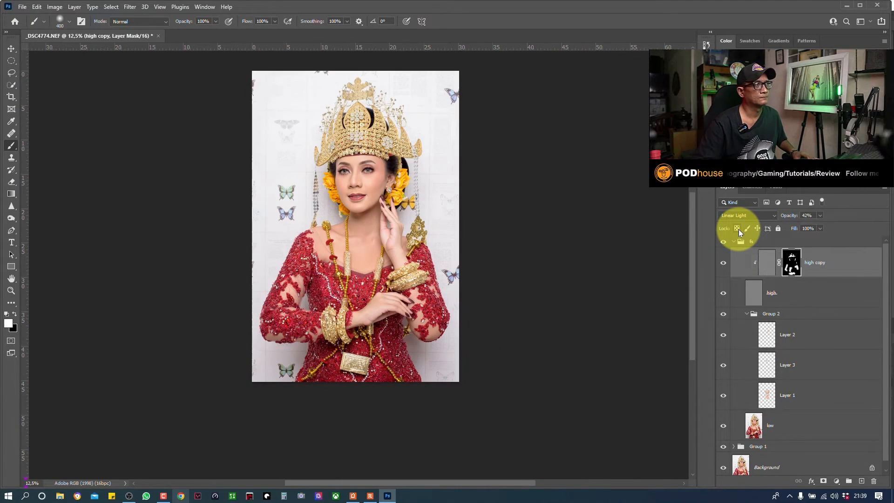
key("ctrl+plus")
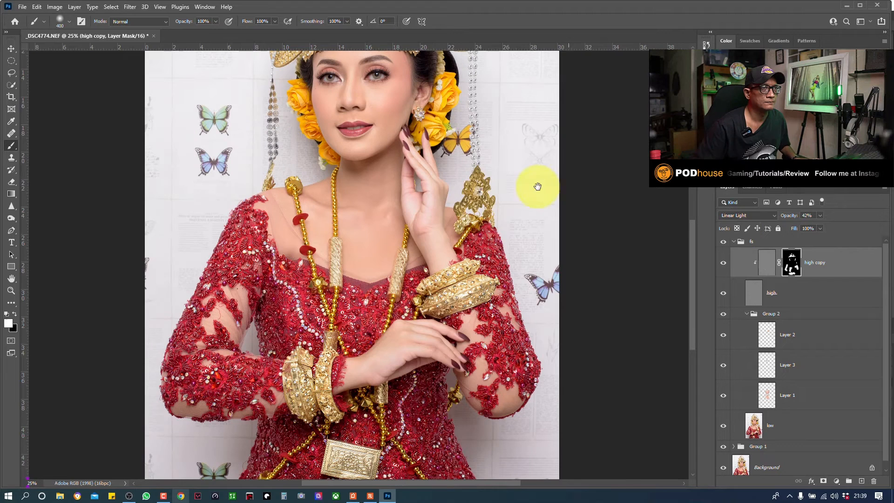
left_click_drag(470, 276, 447, 286)
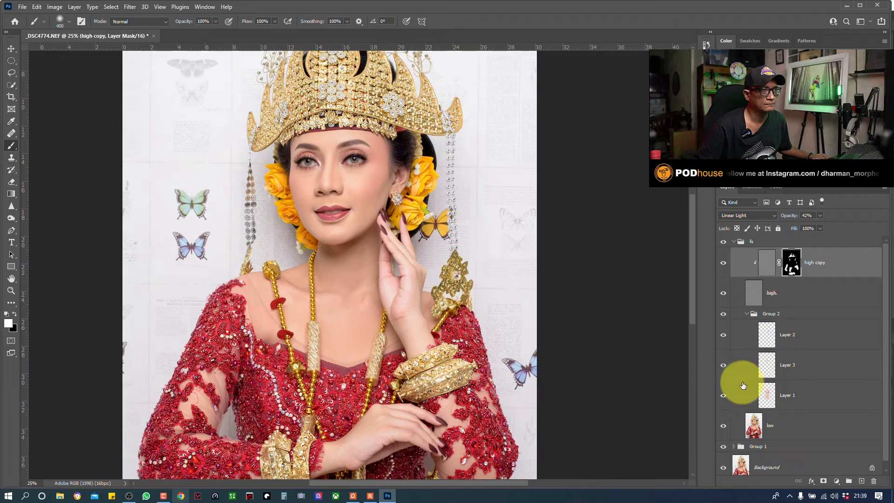
left_click(724, 397)
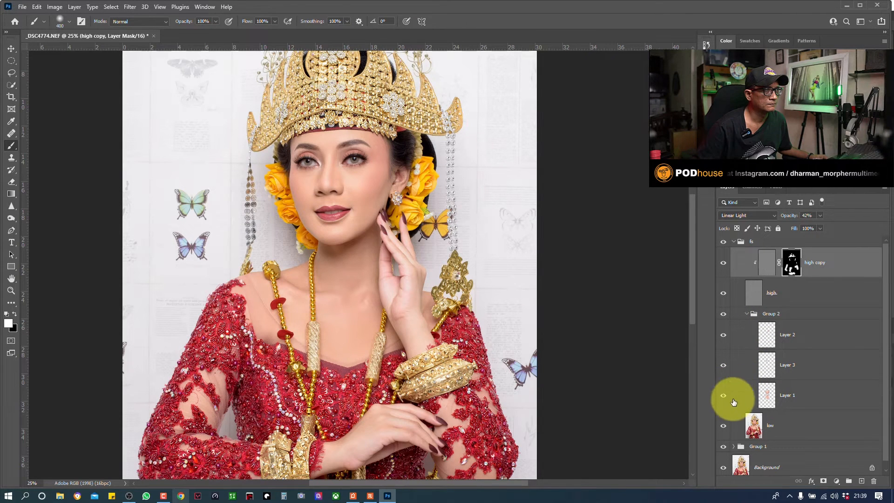
left_click(724, 397)
left_click(724, 397)
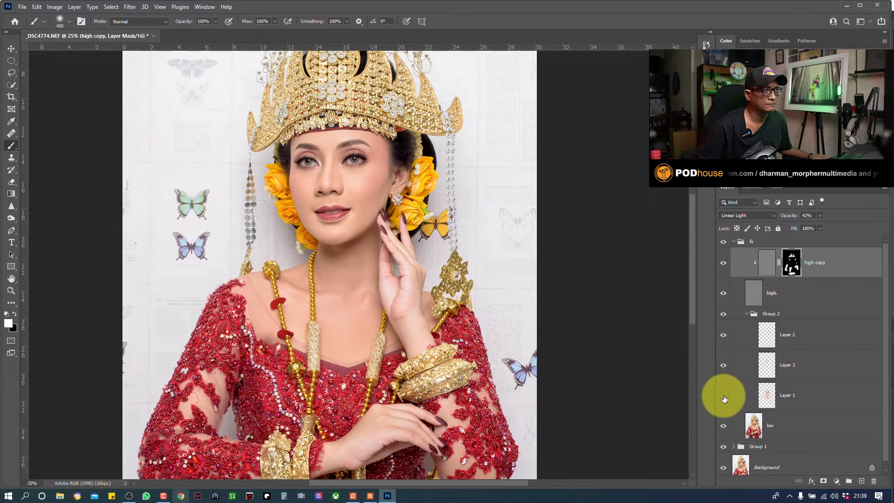
left_click(724, 396)
Step: Set Layer 1's opacity to 75%, toggle its visibility, and check the skin on the face, neck and hand up close
left_click(790, 397)
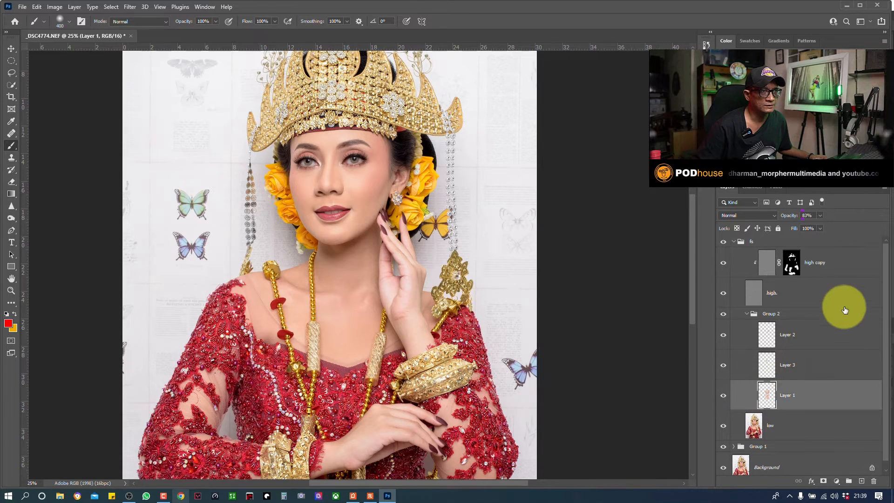
left_click(820, 216)
left_click_drag(819, 227, 815, 226)
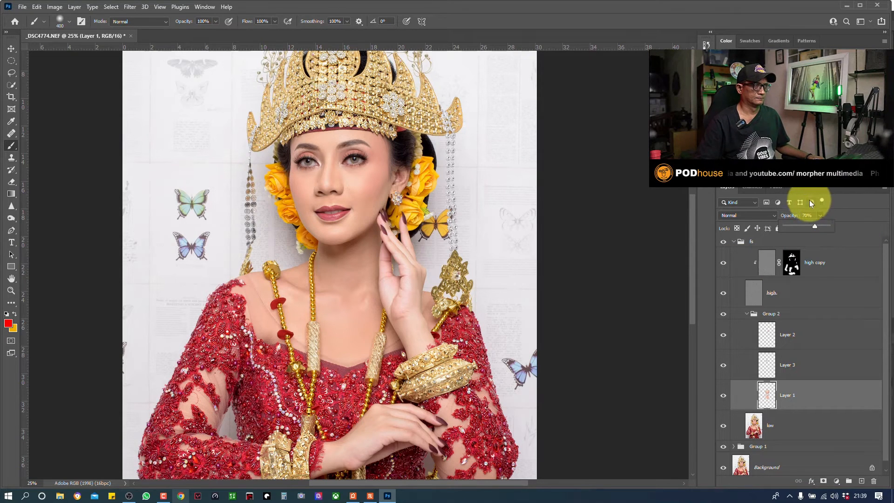
left_click_drag(812, 227, 819, 227)
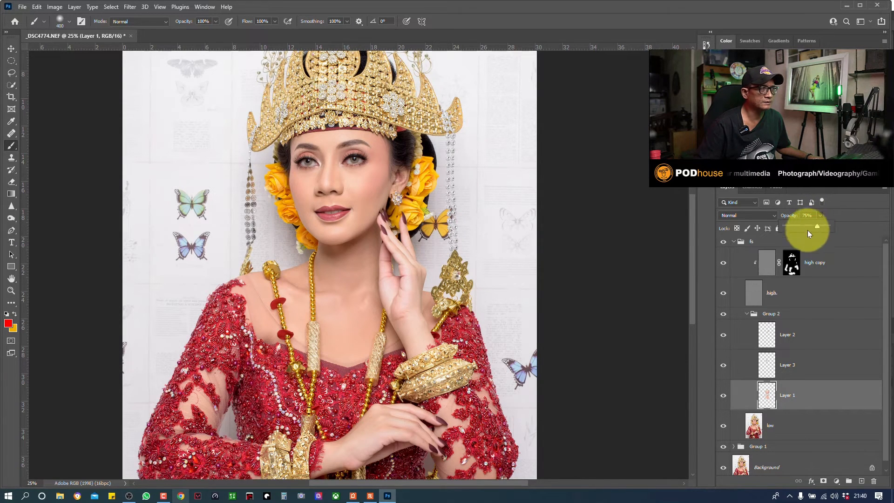
left_click(724, 397)
left_click(724, 396)
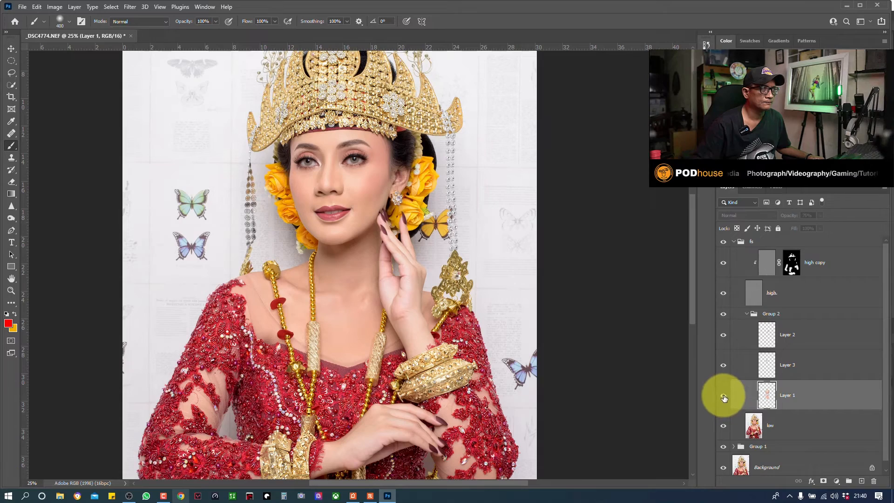
key("ctrl+plus")
key("ctrl+plus")
key("ctrl+plus")
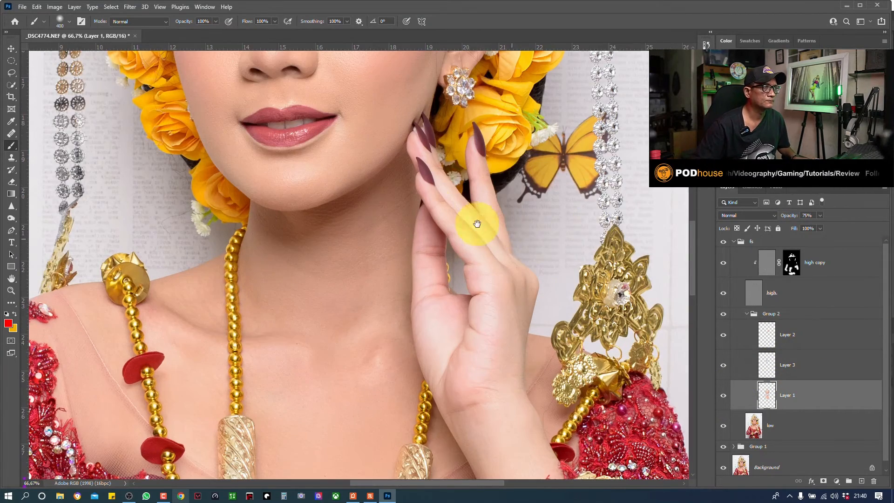
left_click_drag(477, 223, 441, 316)
scroll(440, 317, "down", 2)
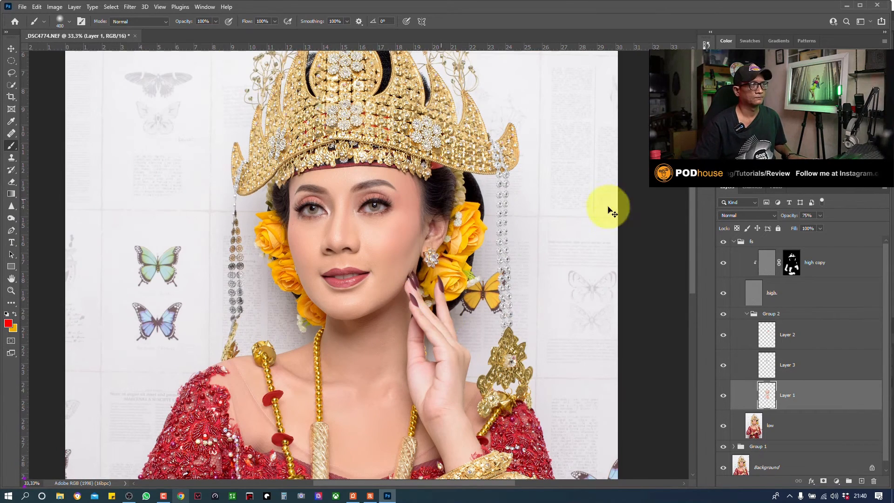
Step: Collapse the fs group and compare the retouched portrait with the original Background layer
left_click(734, 242)
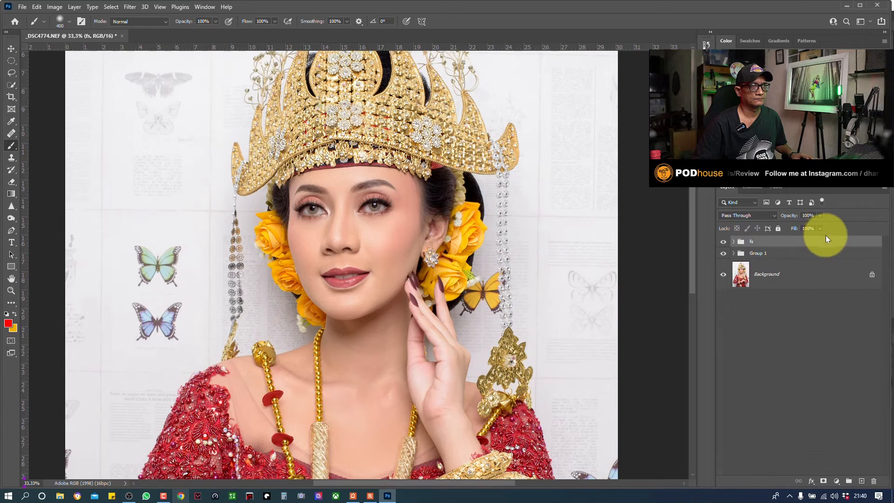
key("ctrl+minus")
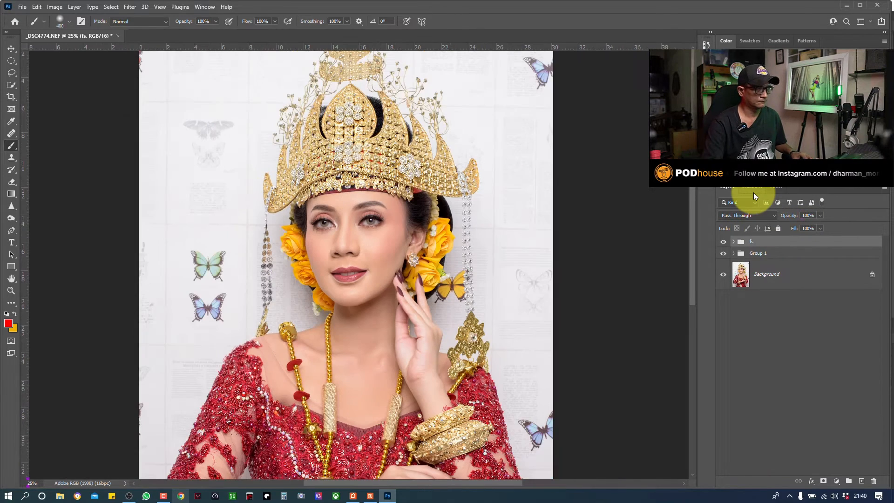
left_click_drag(382, 218, 366, 226)
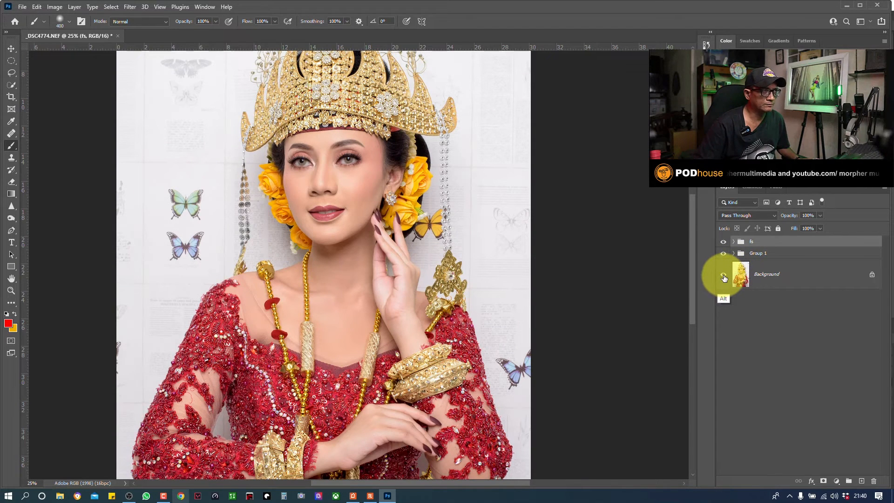
key("alt")
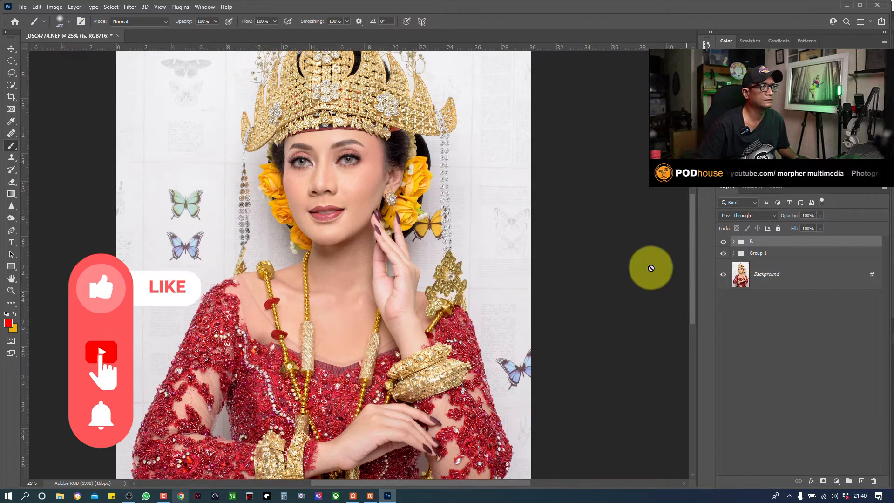
Step: Set Layer 1's opacity to 86% inside the fs group and compare the result with the original Background
left_click(734, 242)
left_click(796, 395)
left_click(820, 217)
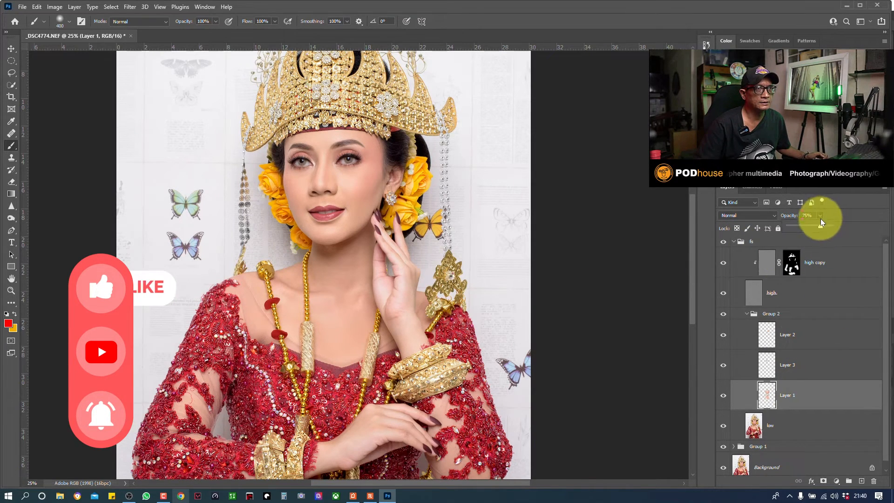
left_click_drag(821, 226, 826, 226)
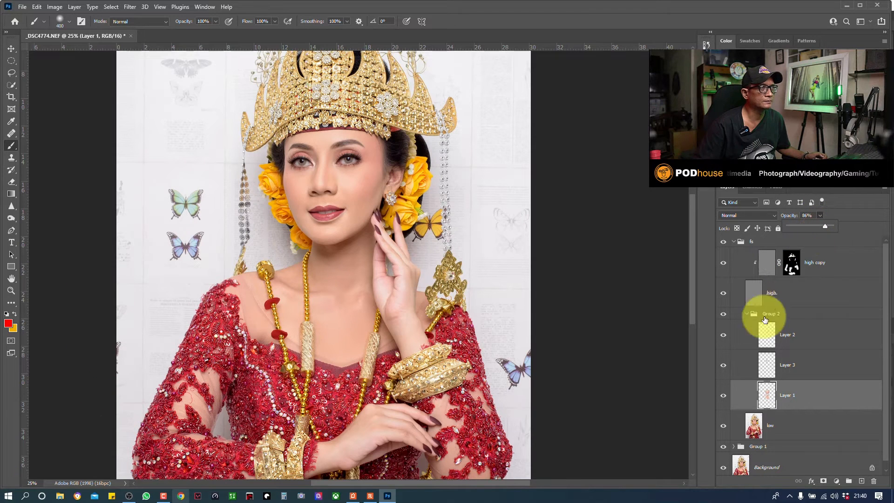
left_click(727, 470, "alt")
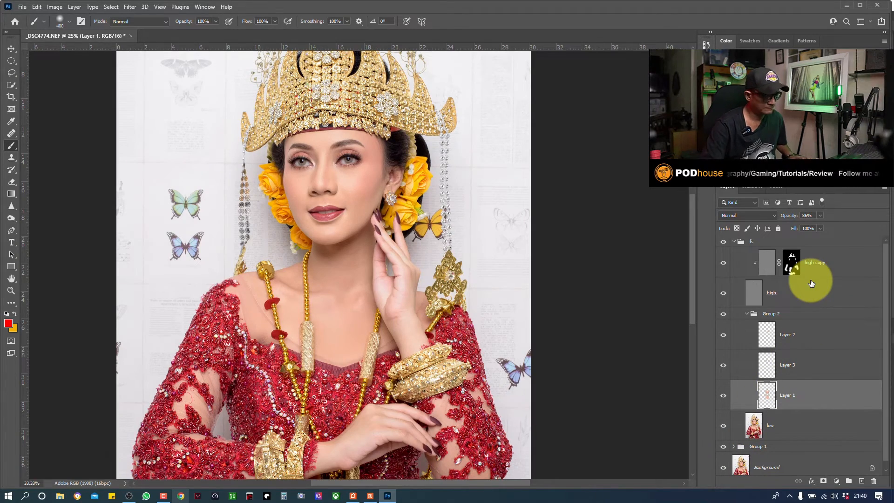
key("ctrl+plus")
key("ctrl+plus")
mouse_move(458, 156)
left_mouse_down()
mouse_move(471, 308)
mouse_move(496, 271)
mouse_move(500, 232)
left_mouse_up()
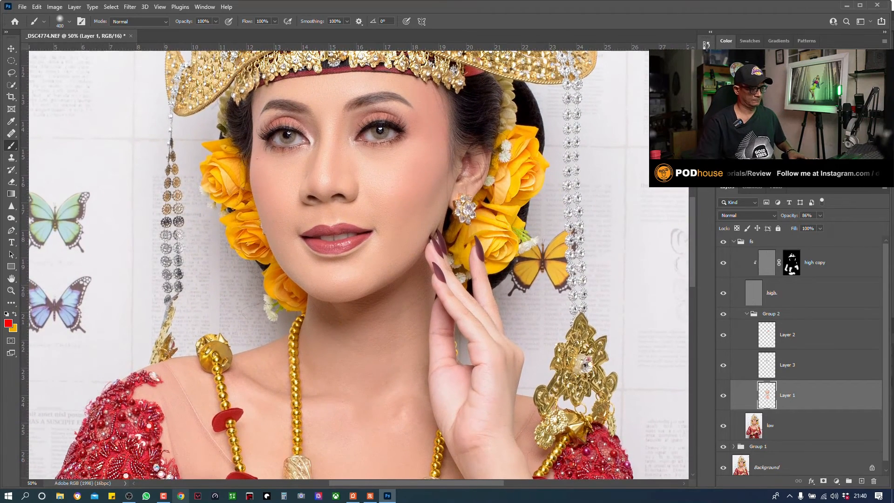
Step: Collapse and select the fs group, and add a Levels adjustment layer above it
key("ctrl+0")
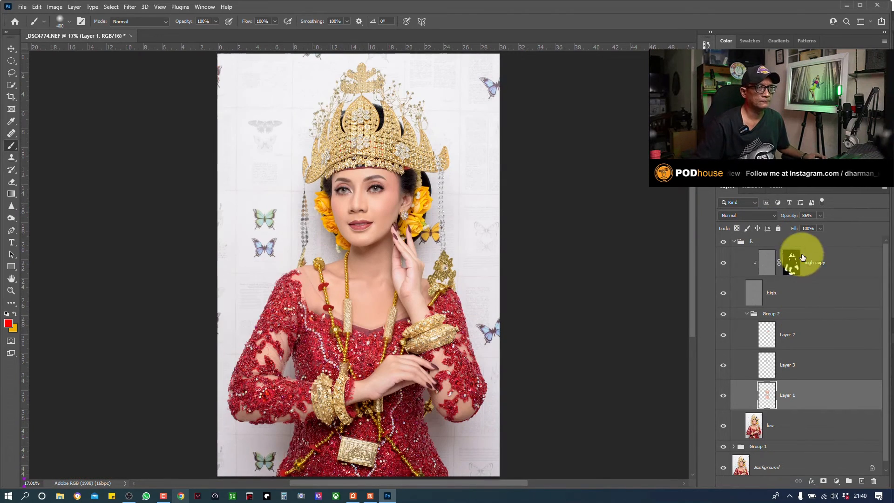
left_click(741, 241)
left_click(733, 241)
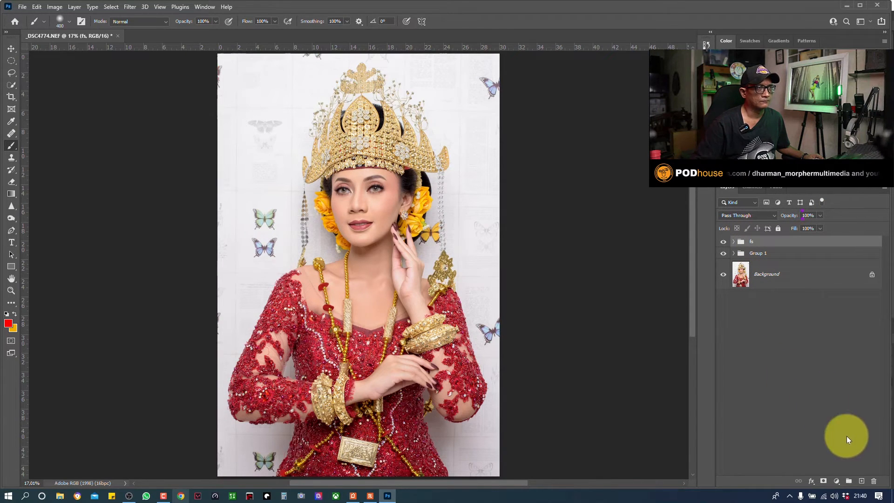
left_click(836, 480)
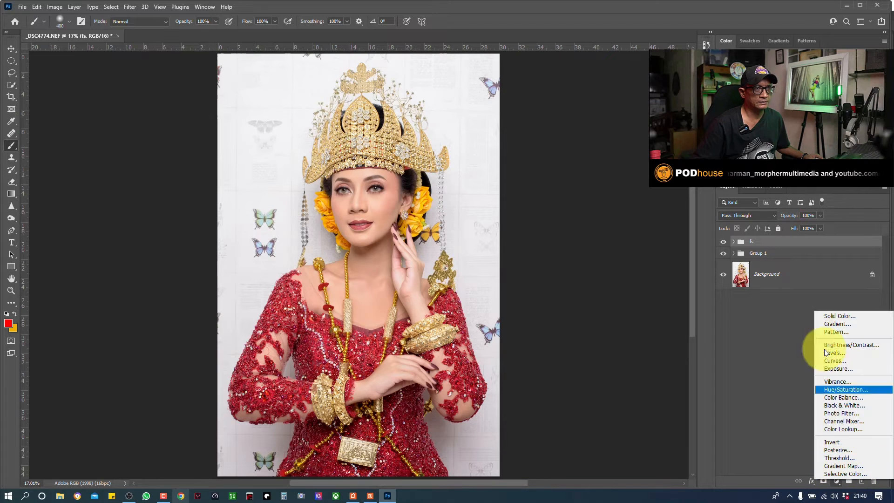
left_click(834, 353)
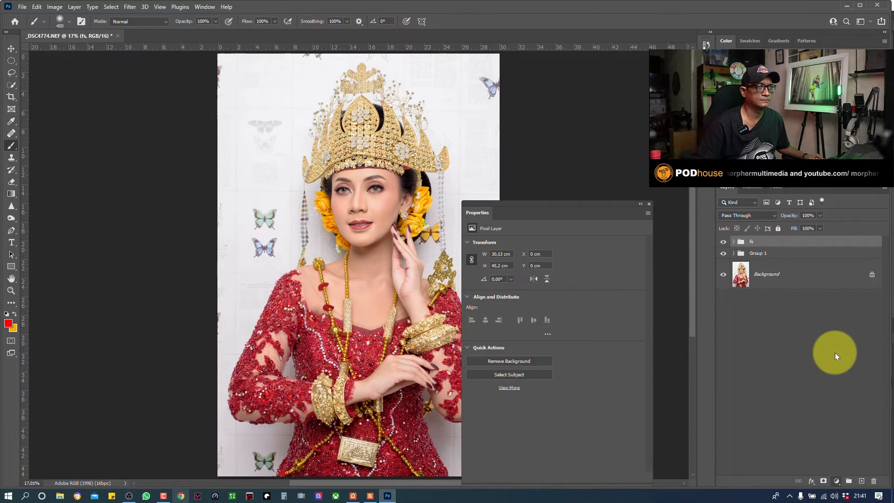
Step: Delete the Levels adjustment layer above the fs group
left_click(766, 249)
left_click_drag(832, 264, 871, 480)
left_click(871, 478)
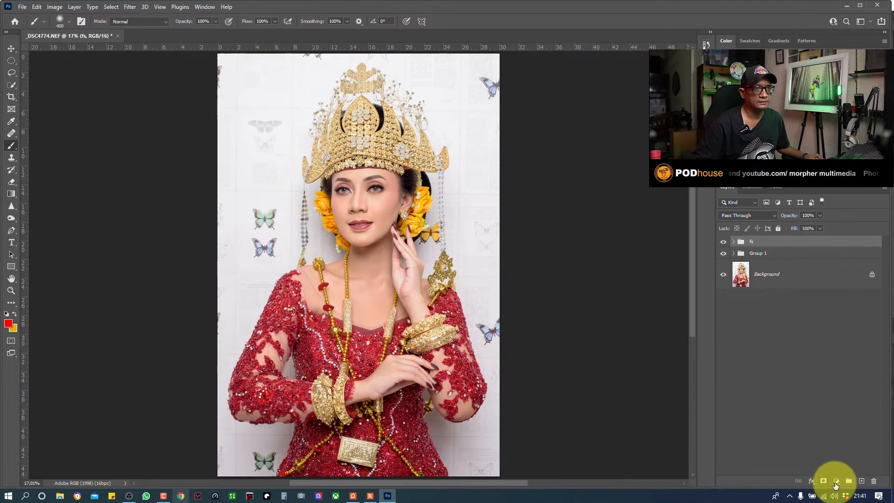
Step: Add a Curves adjustment layer above the fs group and brighten the midtones from input 118 to output 149
left_click(836, 481)
left_click(834, 361)
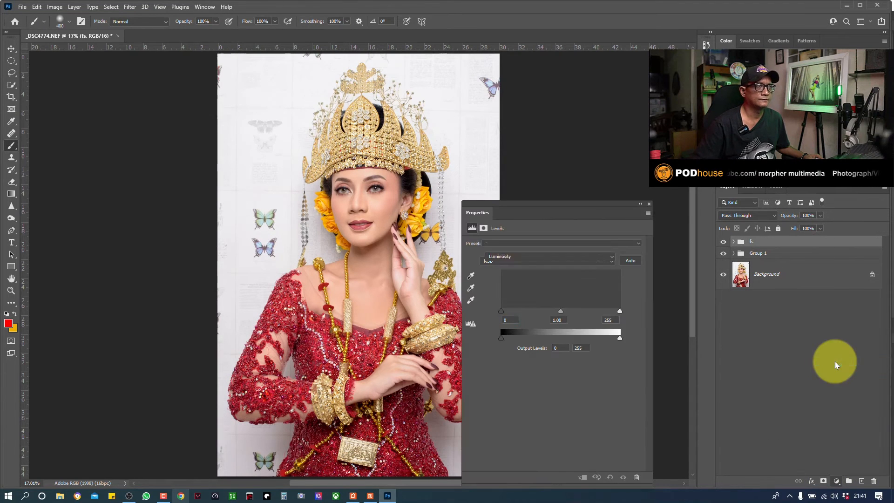
left_click_drag(562, 325, 558, 315)
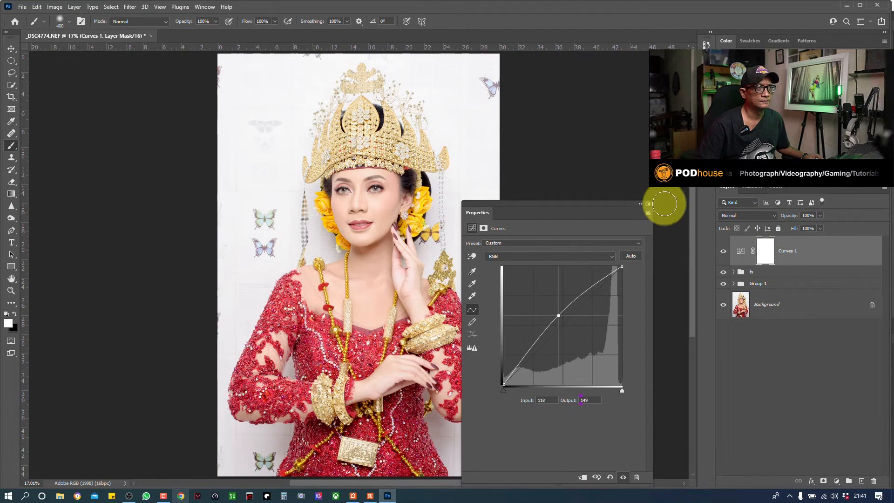
left_click(648, 204)
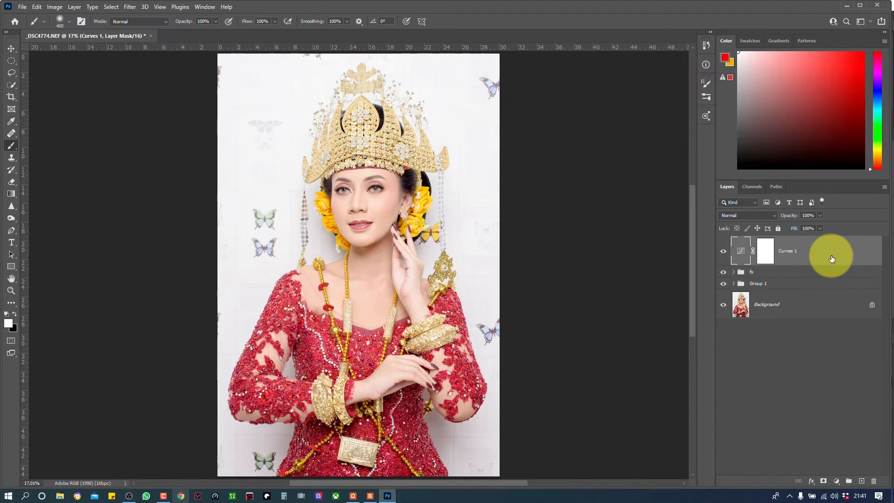
Step: Limit Curves 1 to highlights by splitting the Underlying Layer Blend If shadow point to 192/230, checking the preview before and after
double_click(831, 259)
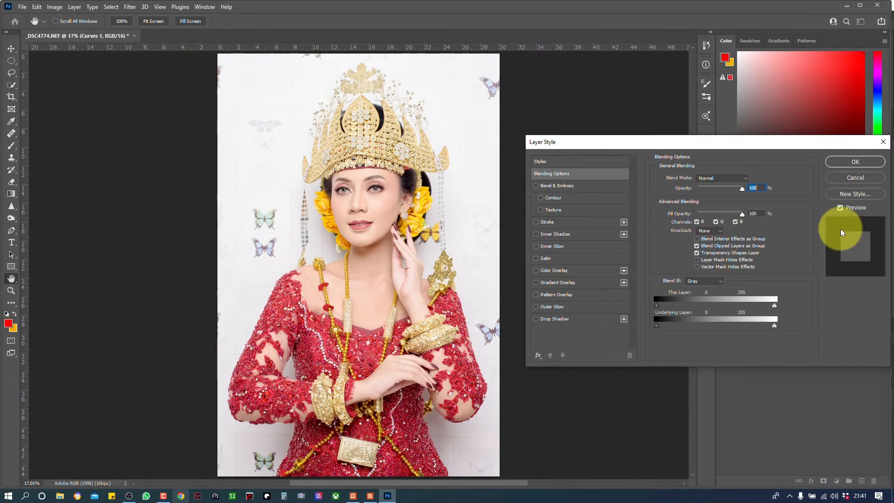
left_click_drag(658, 327, 749, 329)
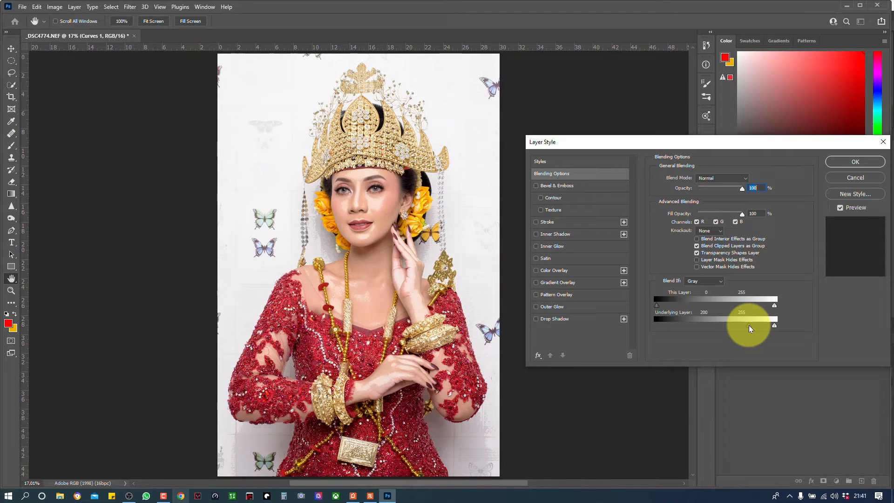
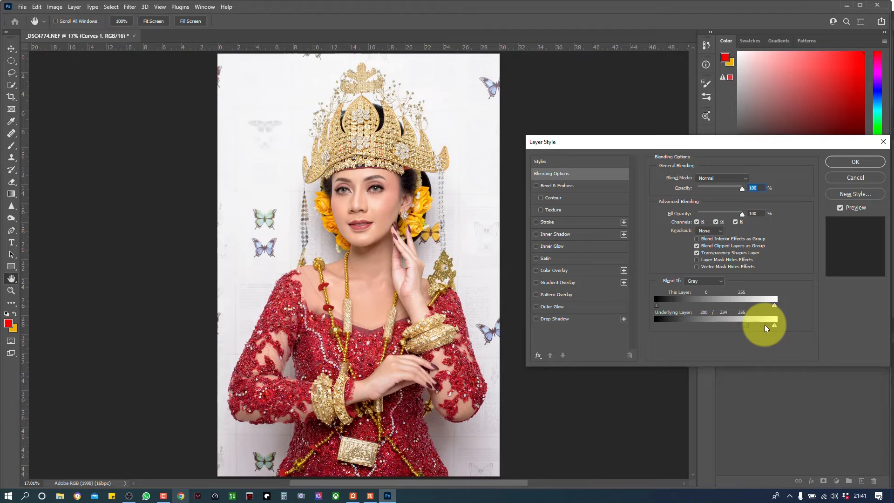
left_click_drag(765, 328, 748, 328)
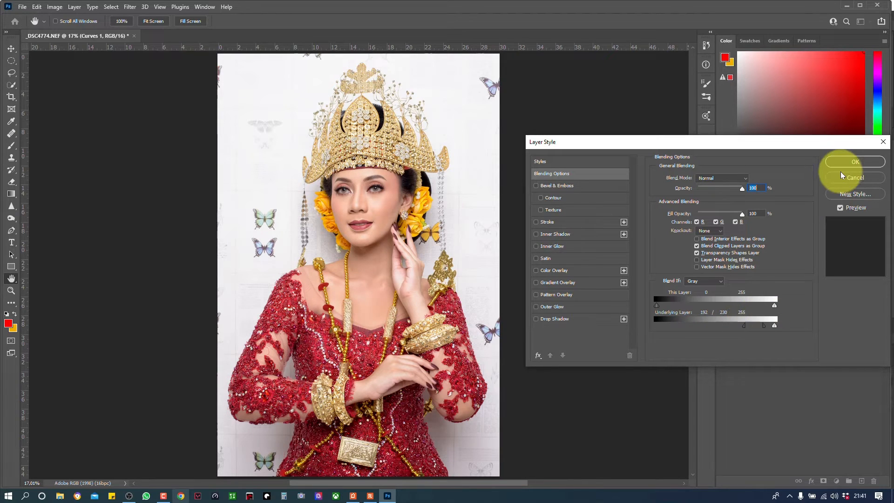
left_click(840, 207)
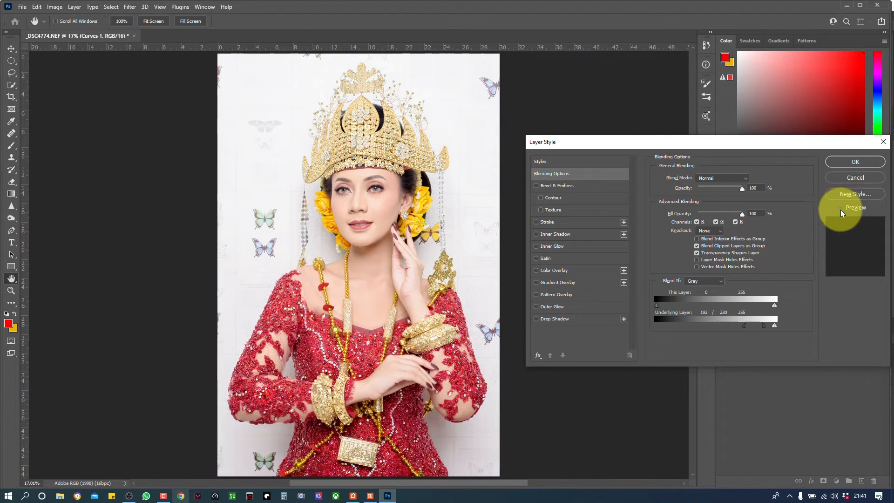
left_click(840, 208)
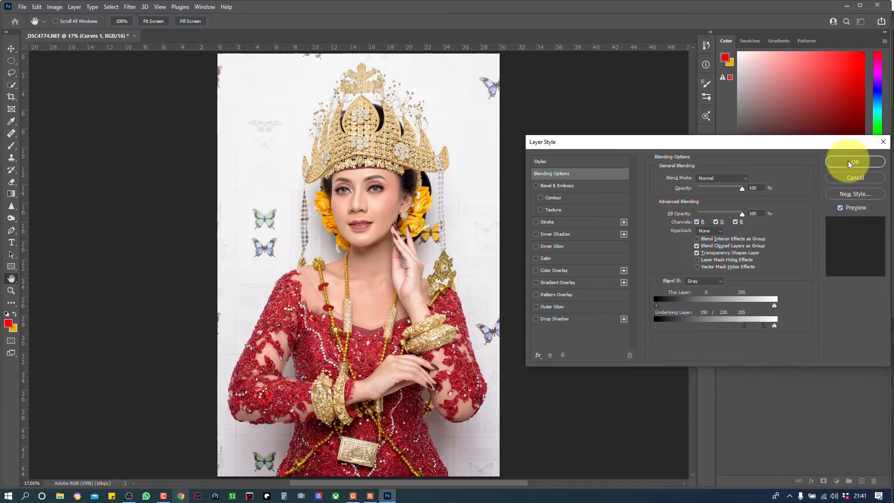
left_click(849, 162)
Step: Set the Curves 1 layer's opacity to 59% and toggle its visibility to compare the highlights on the face
key("b")
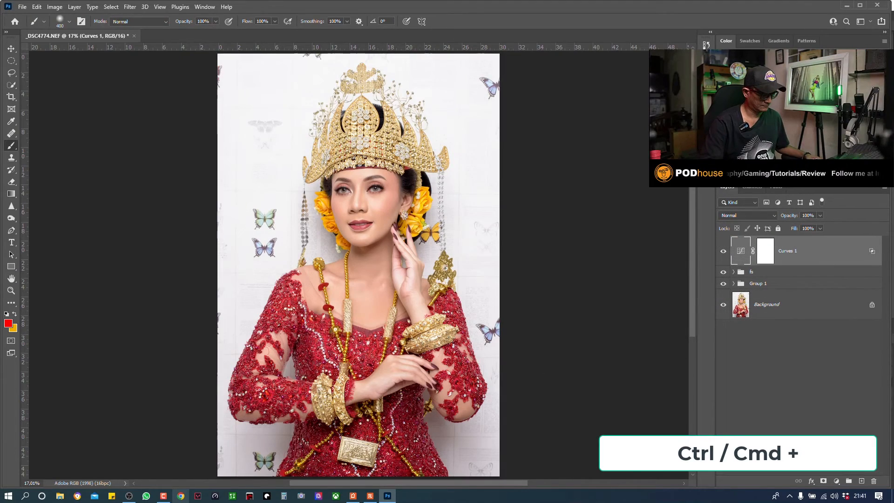
key("ctrl+plus")
key("ctrl+plus")
key("ctrl+plus")
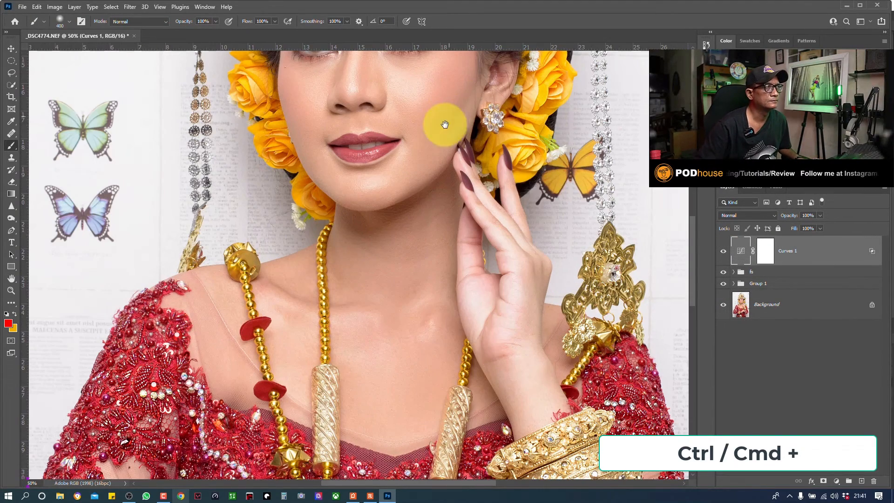
left_click_drag(443, 124, 435, 263)
left_click_drag(818, 229, 802, 227)
left_click(723, 251)
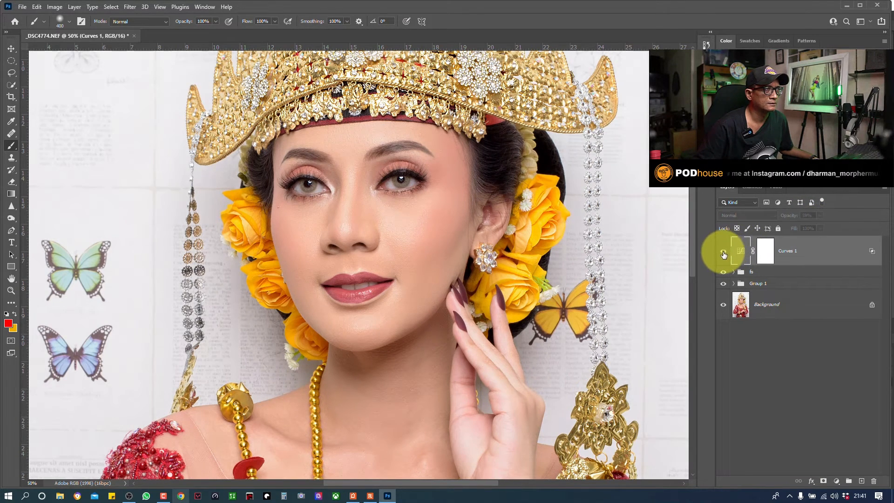
left_click(724, 252)
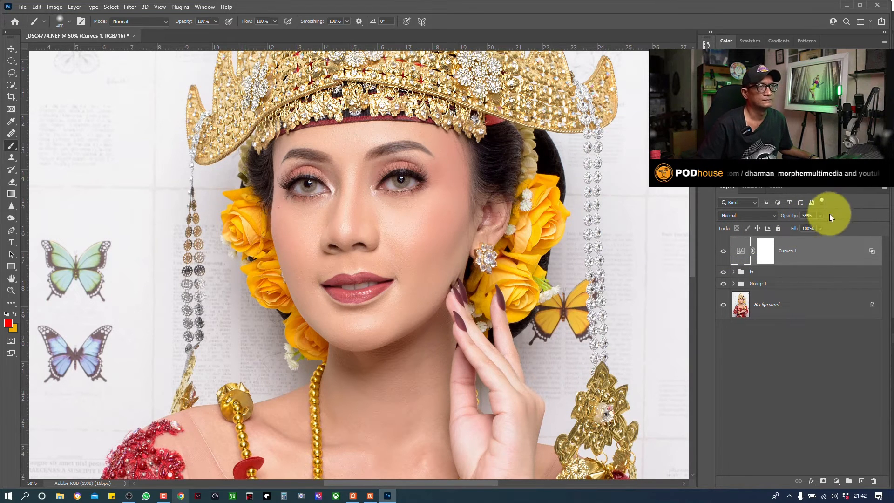
Step: Invert the Curves 1 layer mask to black and paint white over the face, neck and chest with the Brush tool
left_click(765, 251)
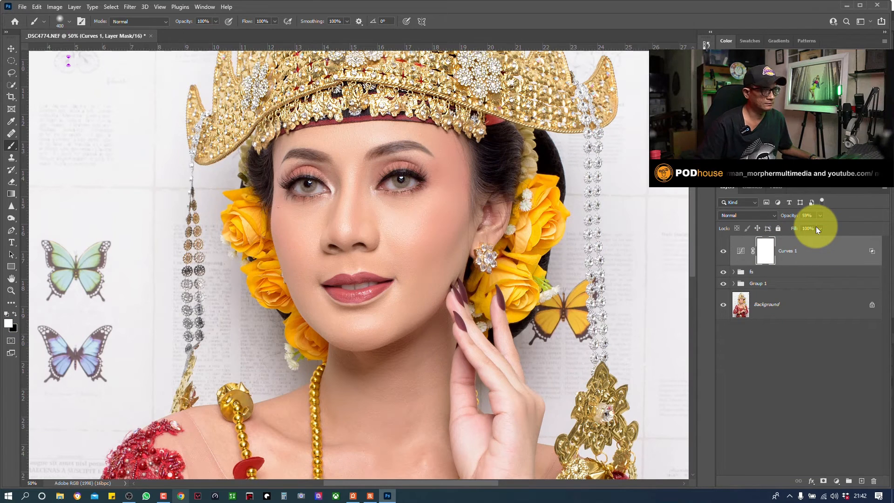
key("ctrl+i")
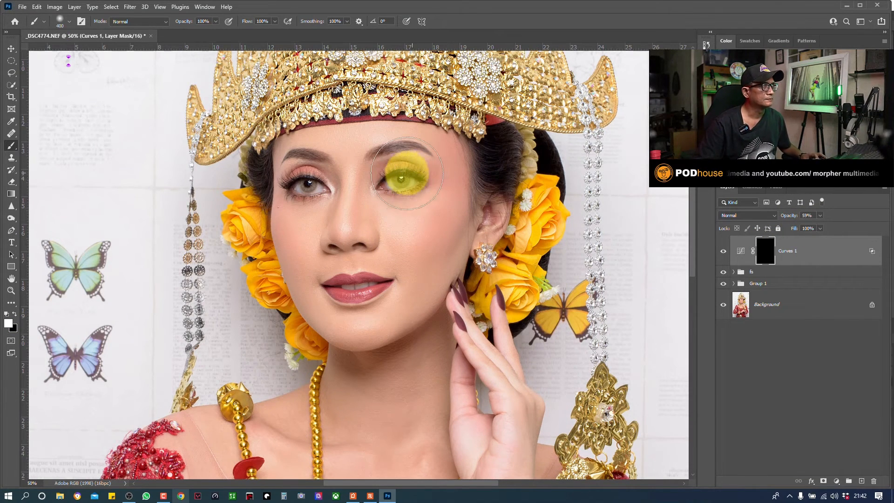
left_click_drag(404, 187, 407, 184)
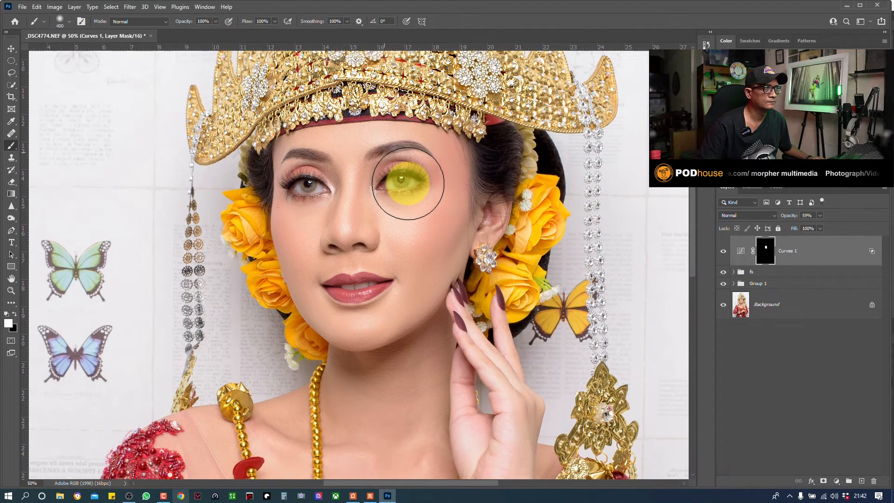
mouse_move(409, 309)
left_mouse_down()
mouse_move(393, 379)
mouse_move(385, 214)
left_mouse_up()
left_click(350, 306)
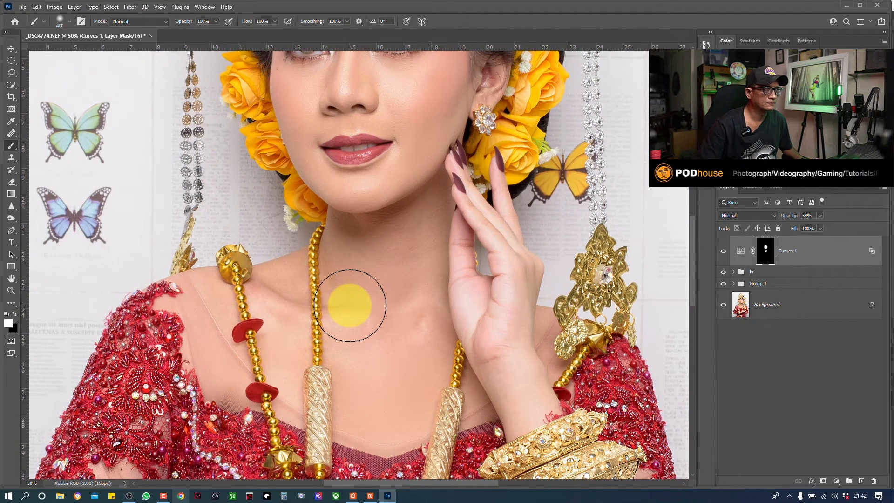
mouse_move(402, 180)
left_mouse_down()
mouse_move(406, 275)
mouse_move(398, 259)
left_mouse_up()
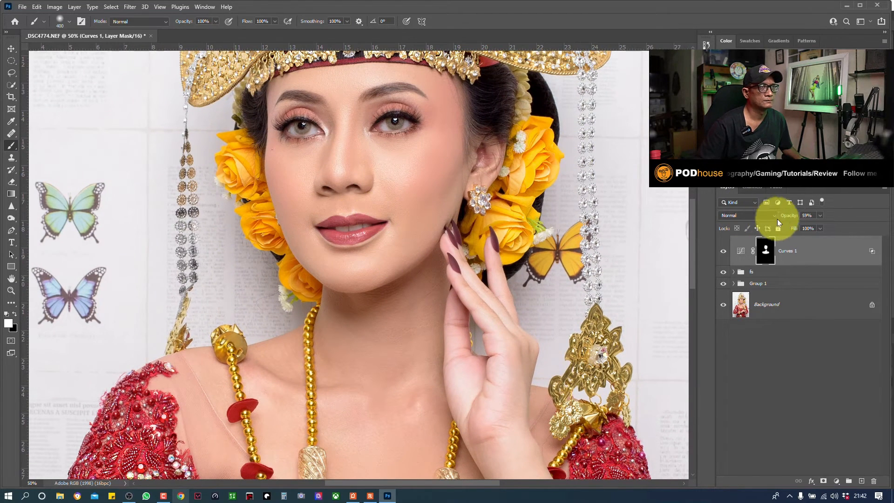
Step: Set the Curves 1 layer's opacity to 71% and toggle the layer to compare the skin
left_click_drag(820, 232, 824, 226)
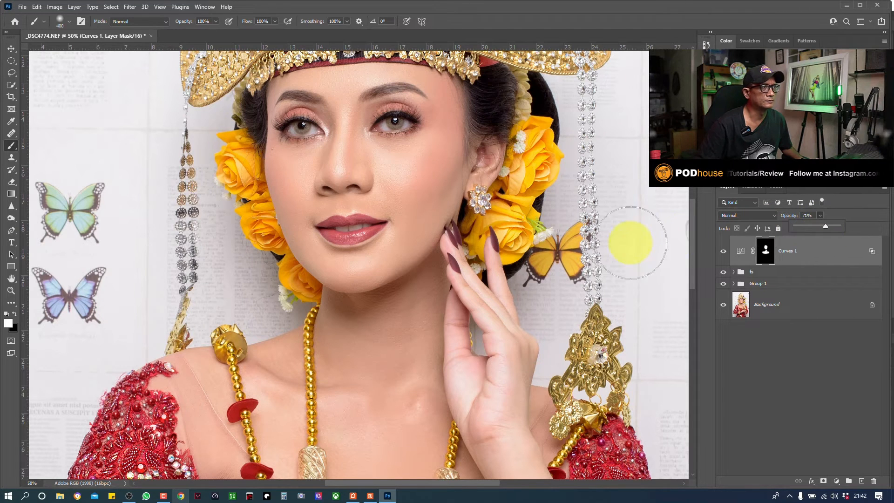
left_click(723, 252)
left_click(723, 252)
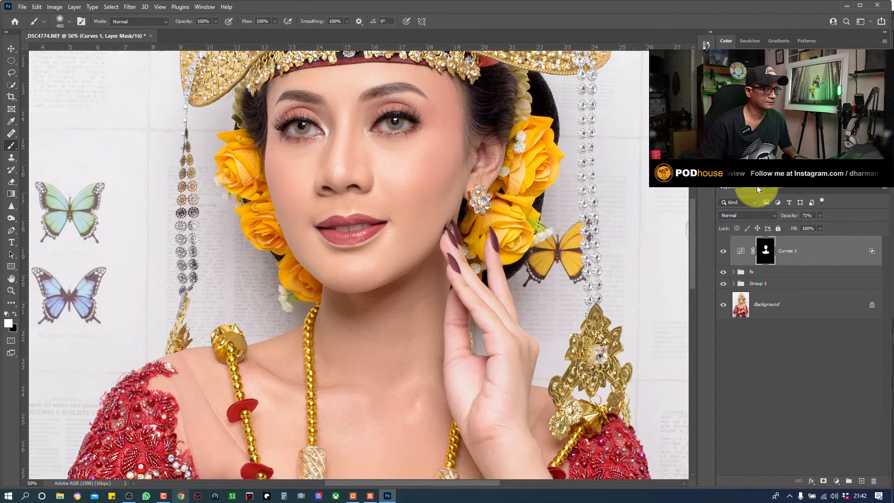
Step: Set the Curves 1 layer's opacity to 66% and toggle the layer to compare the wider portrait
key("ctrl+minus")
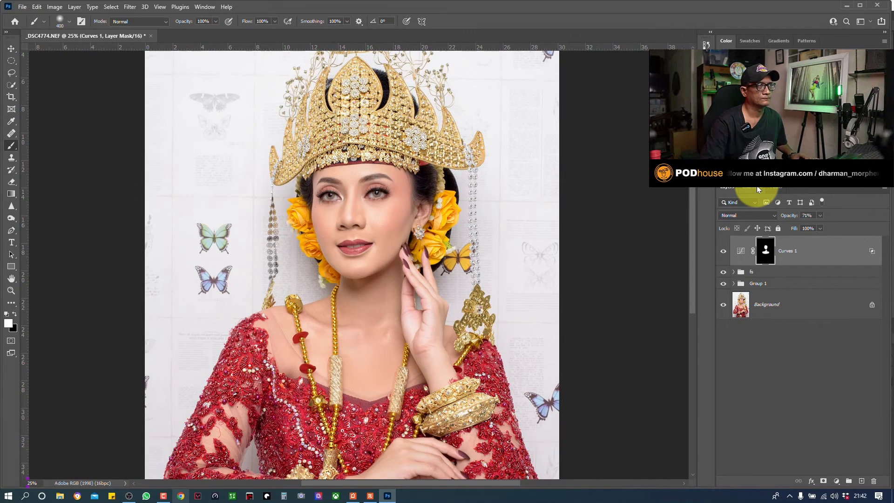
left_click(820, 216)
left_click_drag(820, 225, 817, 226)
left_click(723, 251)
left_click(722, 251)
left_click(723, 252)
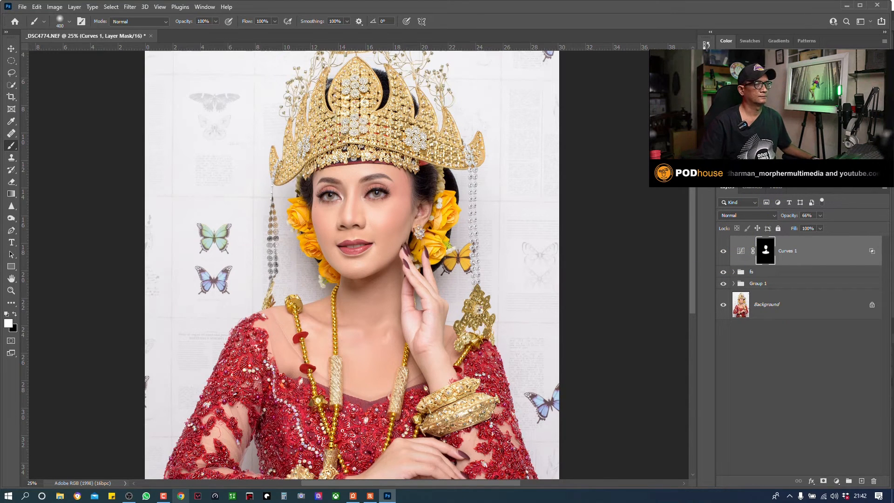
Step: With Curves 1 selected, open supported layers 3.psd from the Supported Layers folder inside WORK FOLDER on drive C
left_click(741, 252)
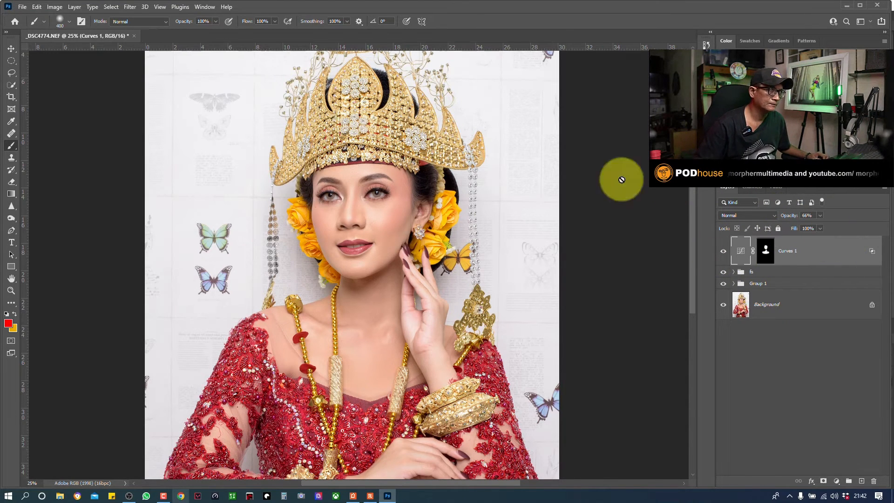
left_click(22, 7)
left_click(38, 26)
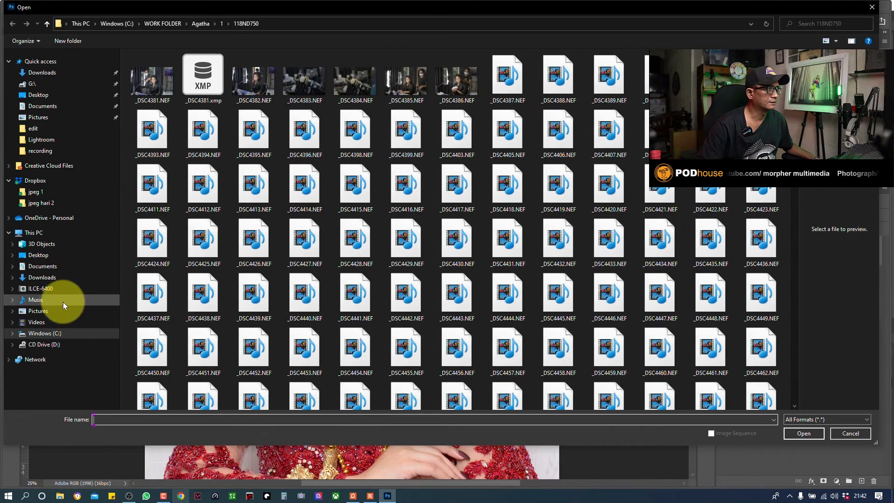
left_click(44, 334)
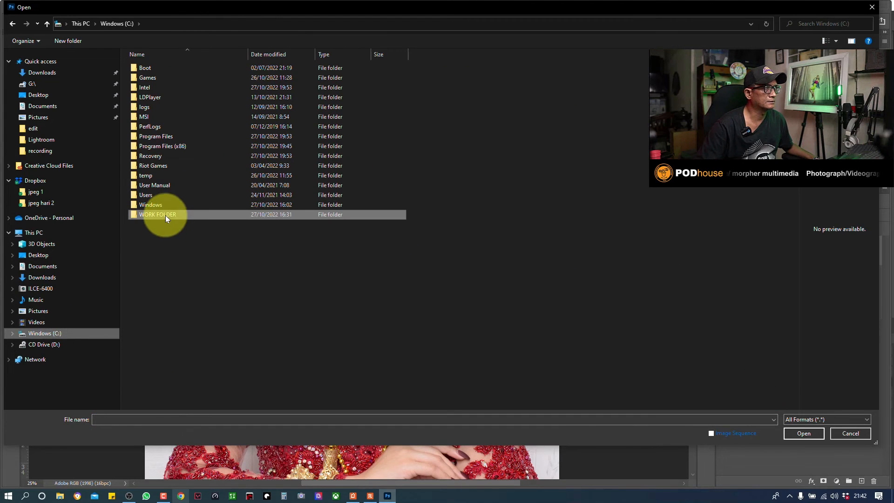
double_click(166, 215)
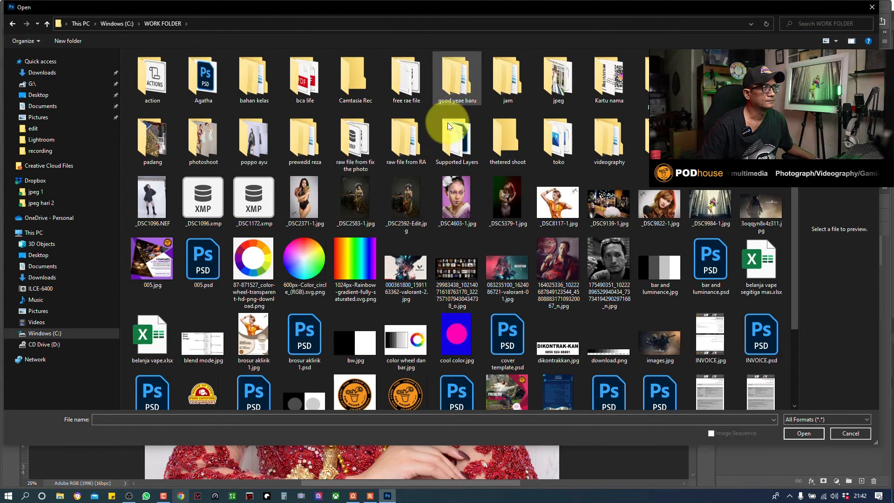
double_click(454, 140)
left_click(207, 88)
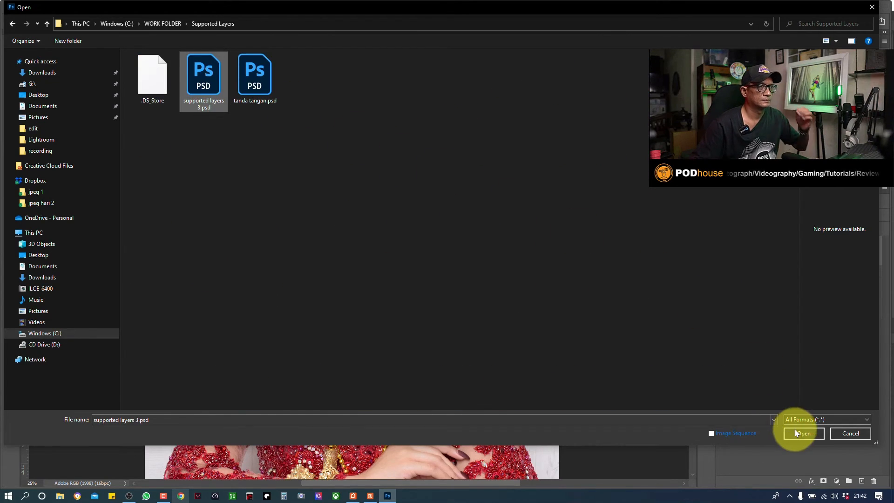
left_click(799, 431)
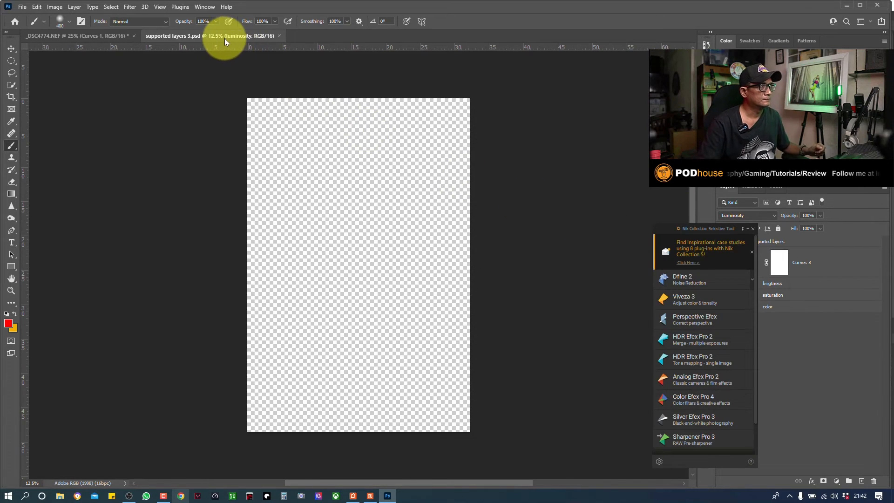
Step: Copy the supported layers group from its floated document into the portrait above Curves 1, and close the source file
left_click_drag(225, 38, 189, 288)
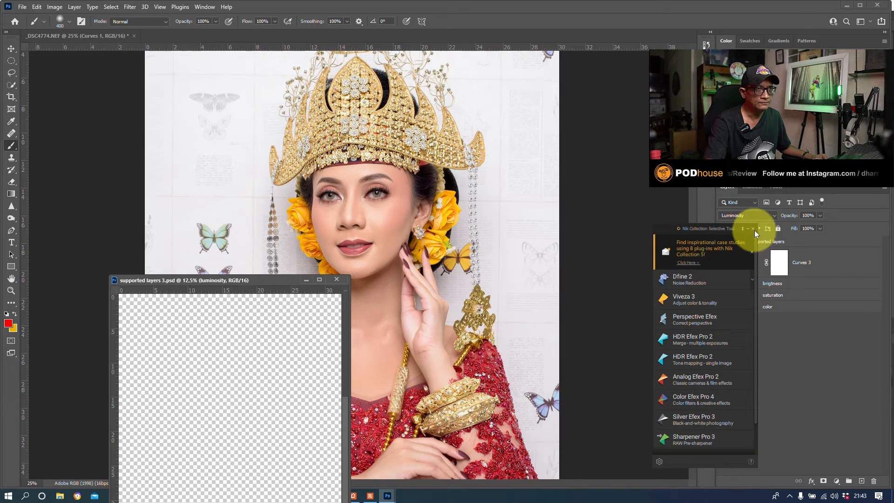
left_click(753, 228)
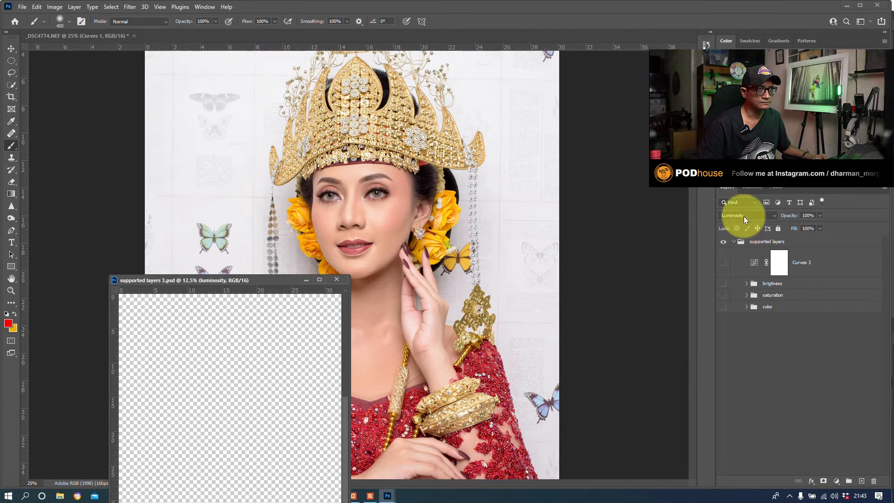
left_click_drag(770, 244, 422, 177)
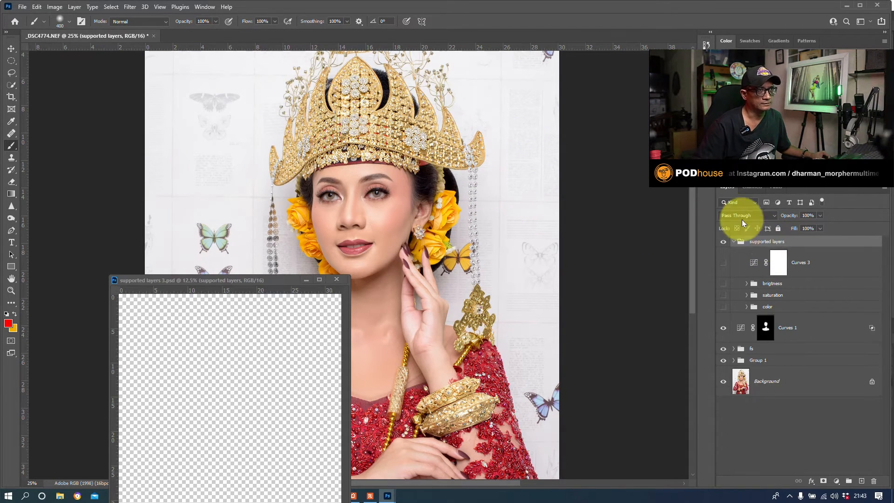
left_click(337, 279)
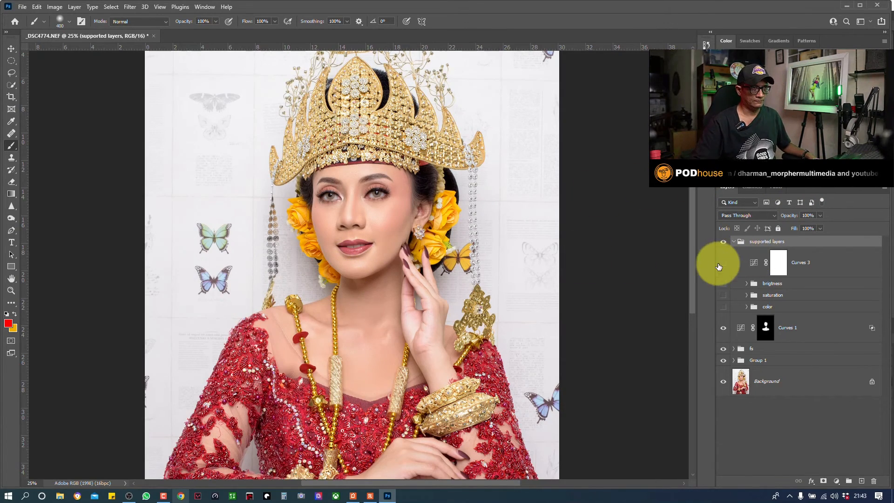
Step: Show the Curves 3 layer and the brigtness group over the portrait to examine the tones, and hide both again
left_click(722, 263)
left_click(724, 284)
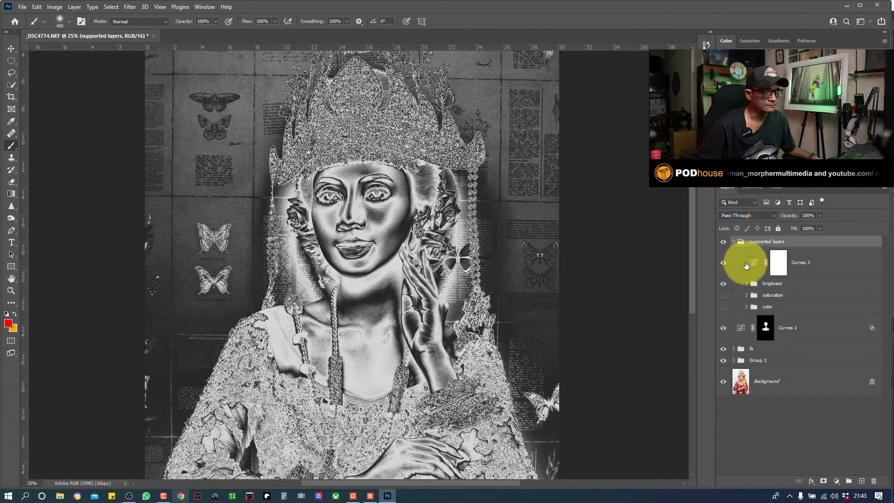
left_click(723, 284)
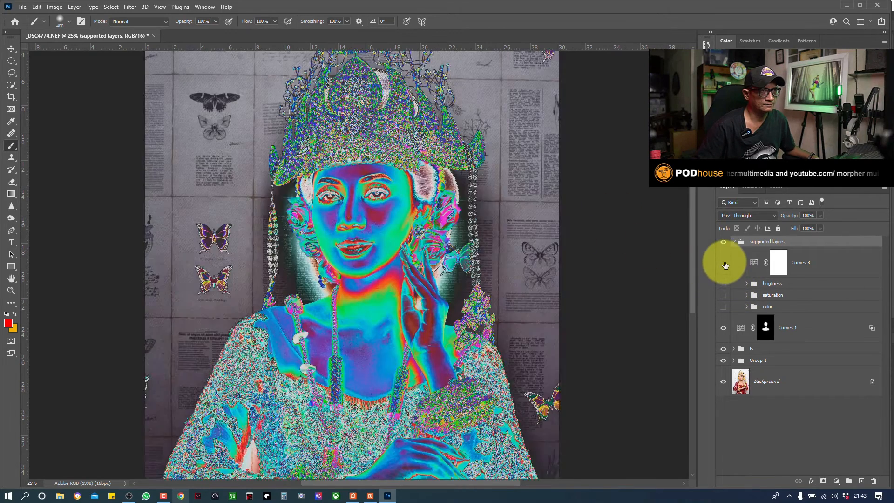
left_click(725, 265)
Step: Toggle the saturation and color check groups on and off to examine saturation across the whole portrait
left_click(723, 295)
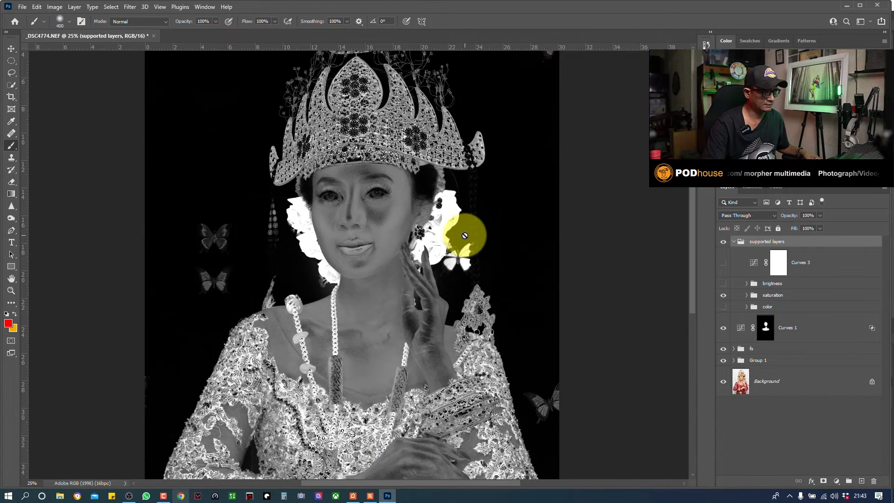
key("ctrl+minus")
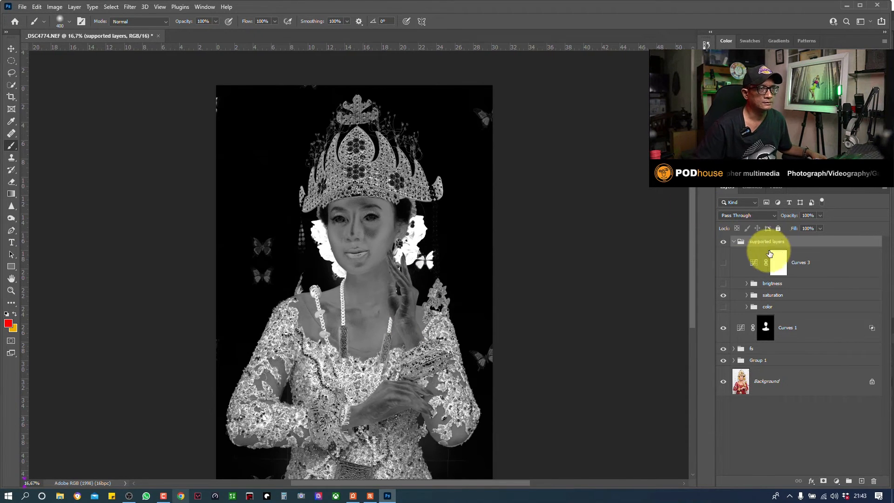
left_click(723, 296)
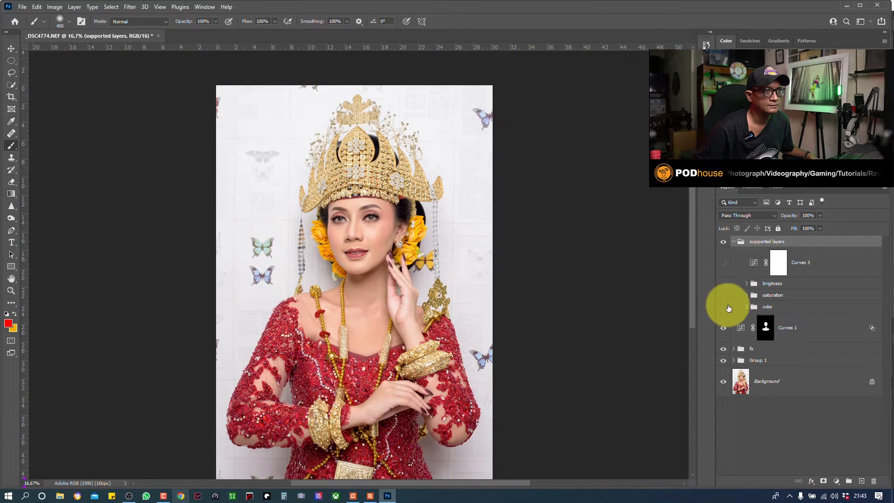
left_click(724, 308)
left_click(723, 306)
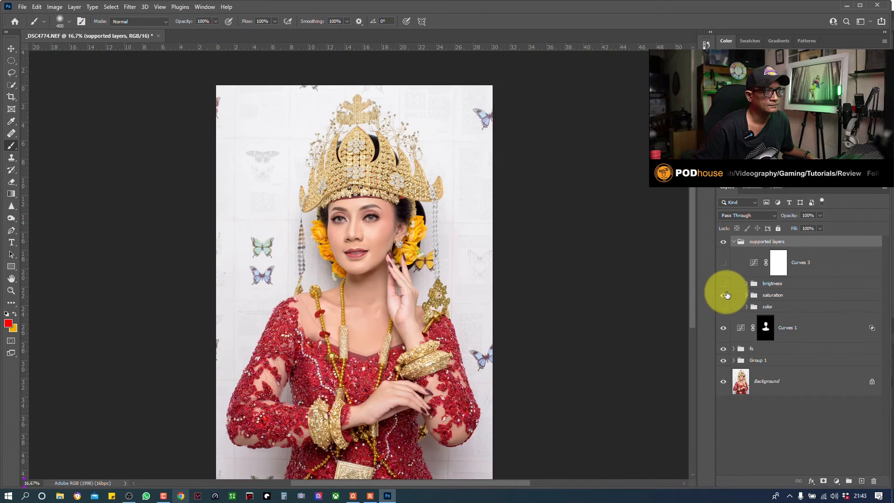
left_click(723, 294)
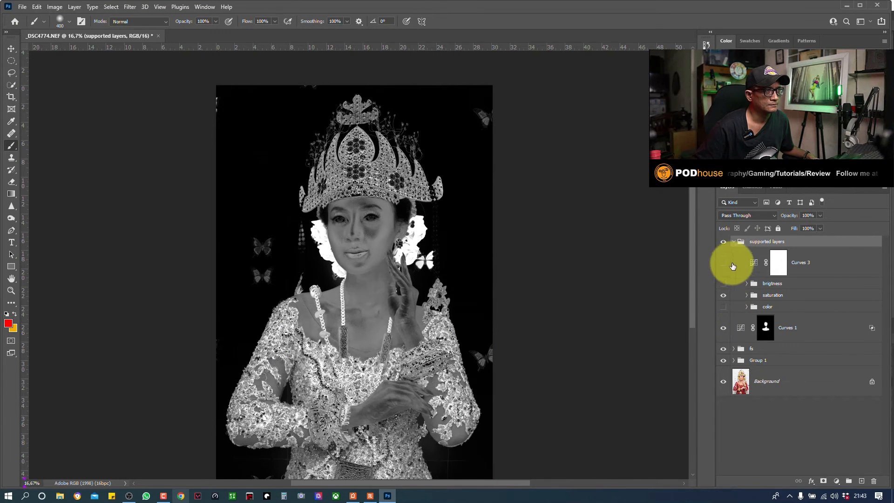
left_click(725, 295)
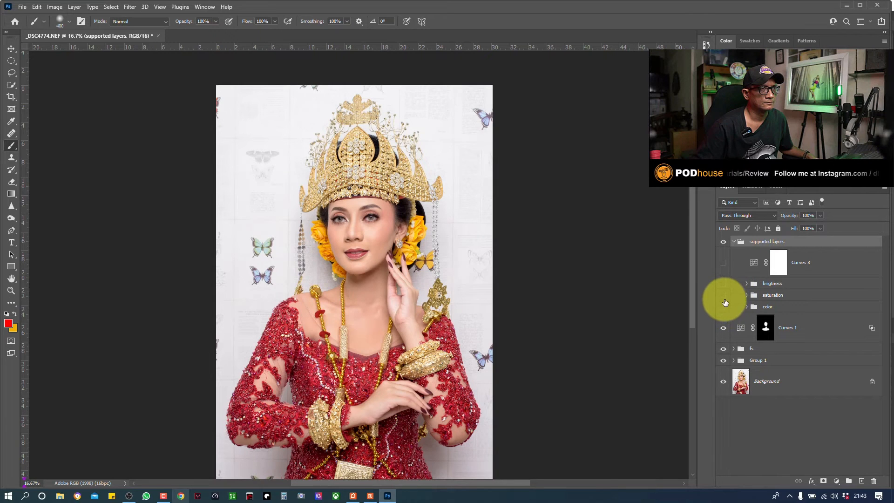
Step: Show the saturation check group and add a new empty layer named saturation directly above Curves 1
left_click(724, 294)
left_click(792, 327)
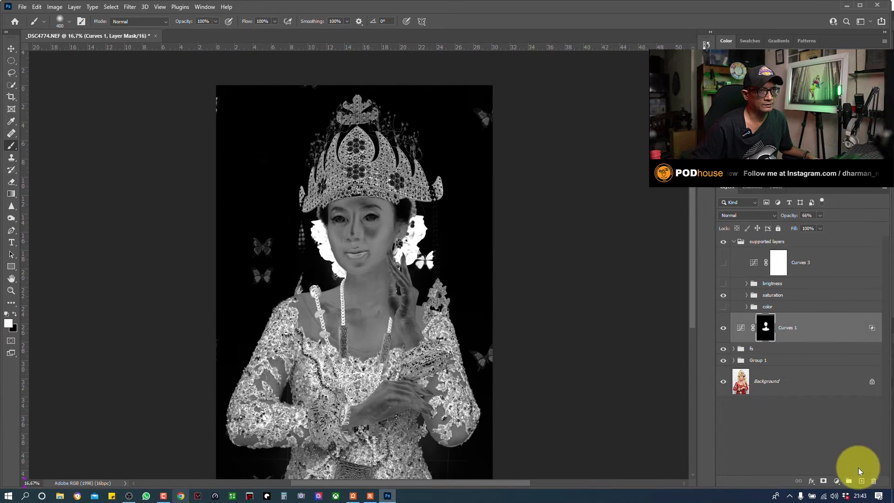
left_click(862, 481)
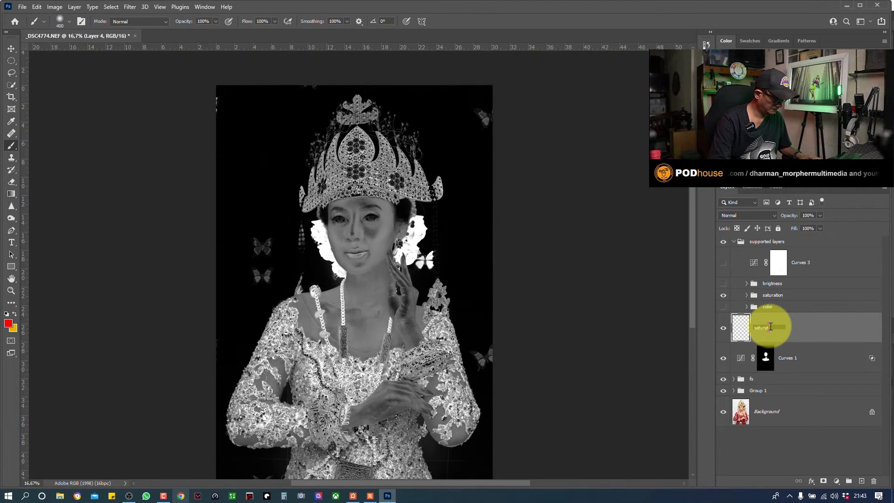
key("Return")
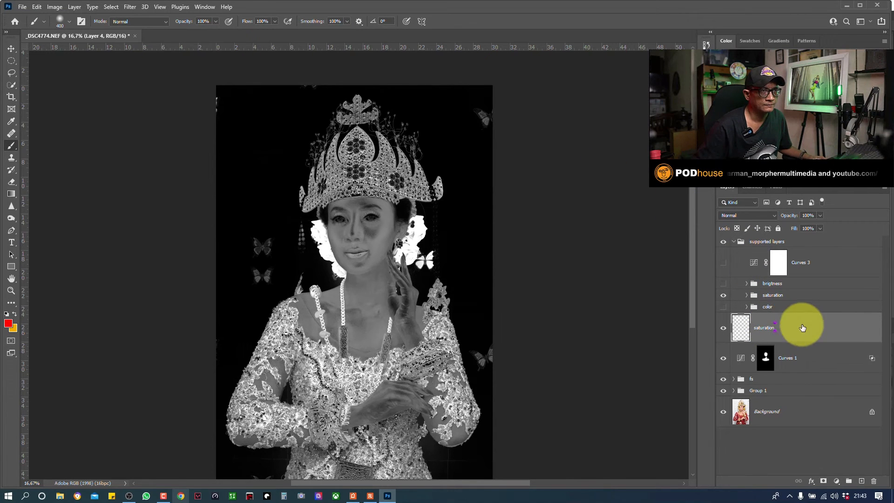
Step: Set the two painting colours to pure red (ff0000) and white
key("x")
left_click(10, 325)
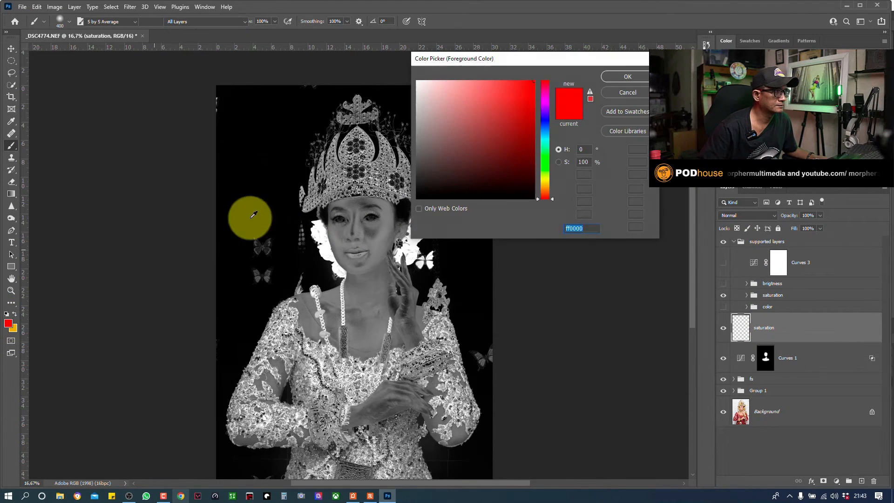
left_click_drag(522, 92, 543, 69)
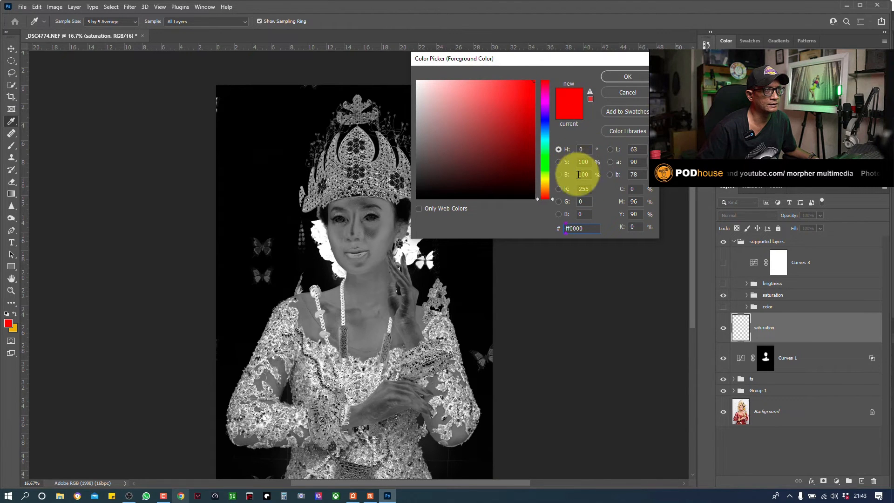
left_click(628, 78)
left_click(14, 314)
left_click(10, 325)
mouse_move(479, 123)
left_mouse_down()
mouse_move(425, 89)
mouse_move(385, 40)
left_mouse_up()
left_click(633, 77)
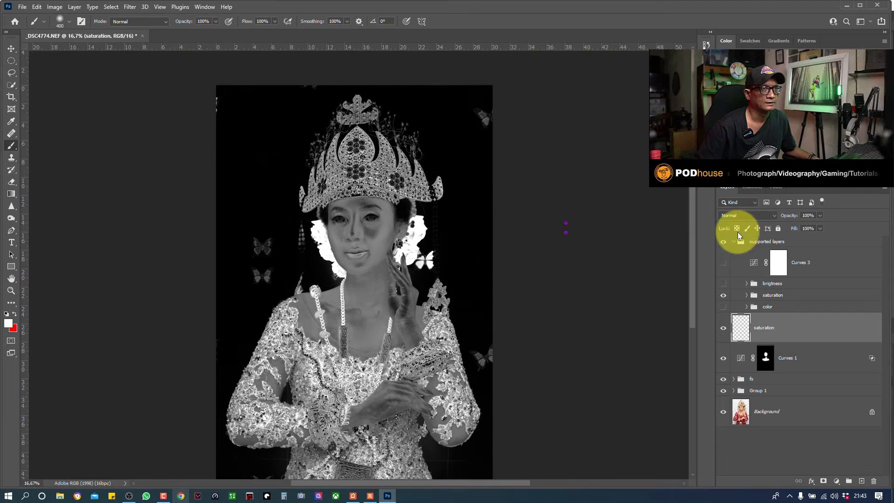
Step: Set the new saturation layer's blend mode to Saturation with the Brush tool active
key("b")
left_click(745, 215)
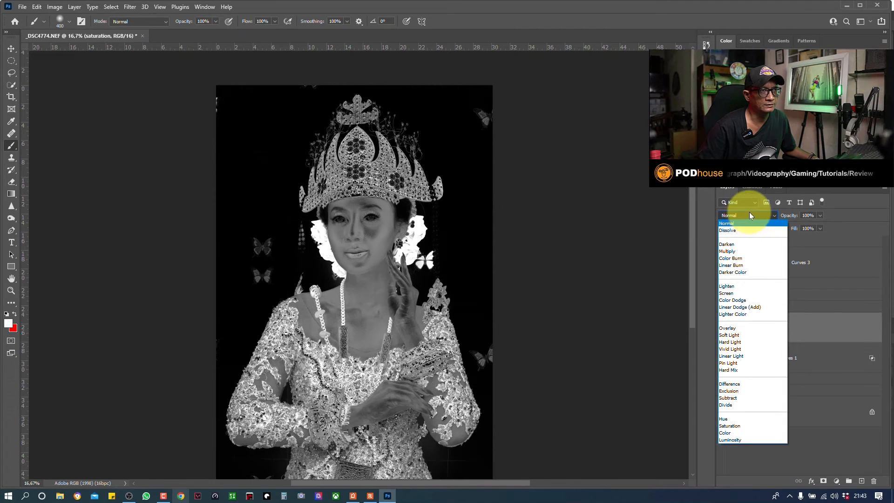
left_click(740, 426)
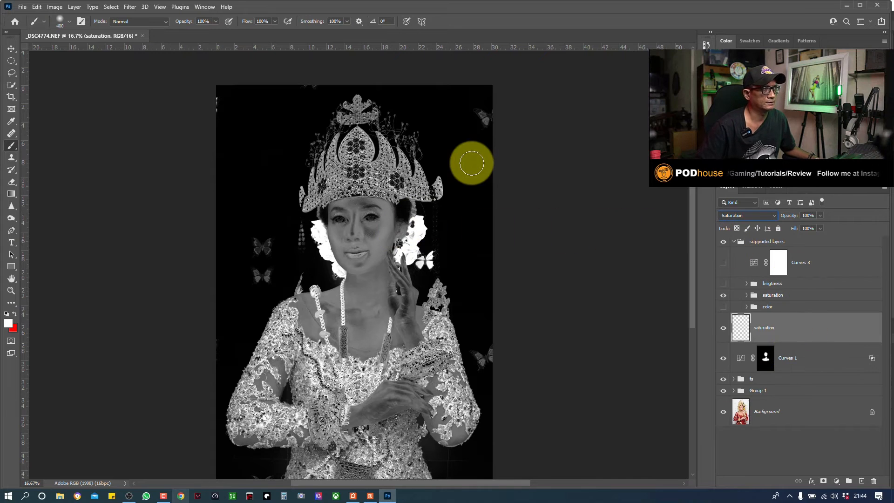
key("ctrl+plus")
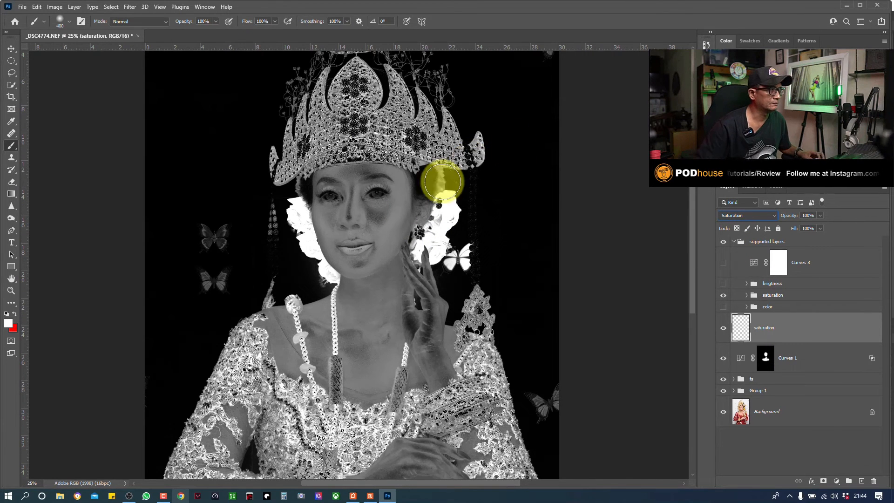
Step: Make red the foreground colour and set the Soft Round brush to 158 px with 0% hardness
left_click(14, 314)
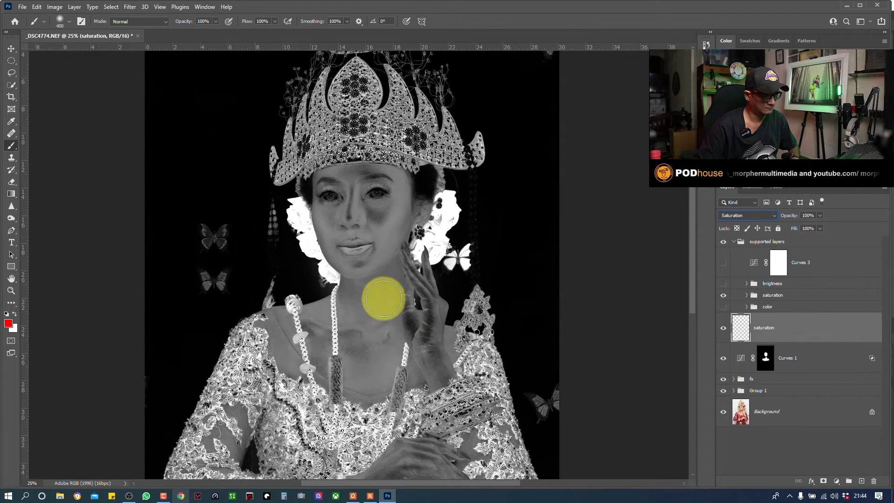
right_click(411, 275)
left_click(497, 300)
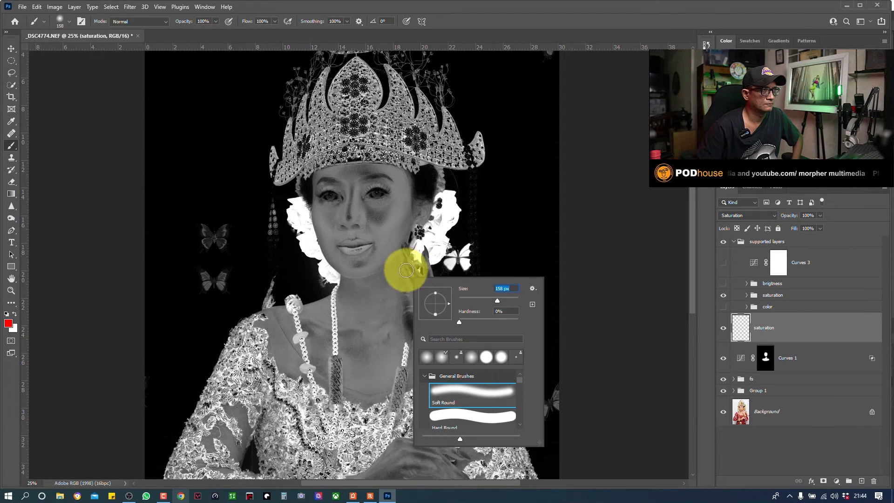
left_click(771, 337)
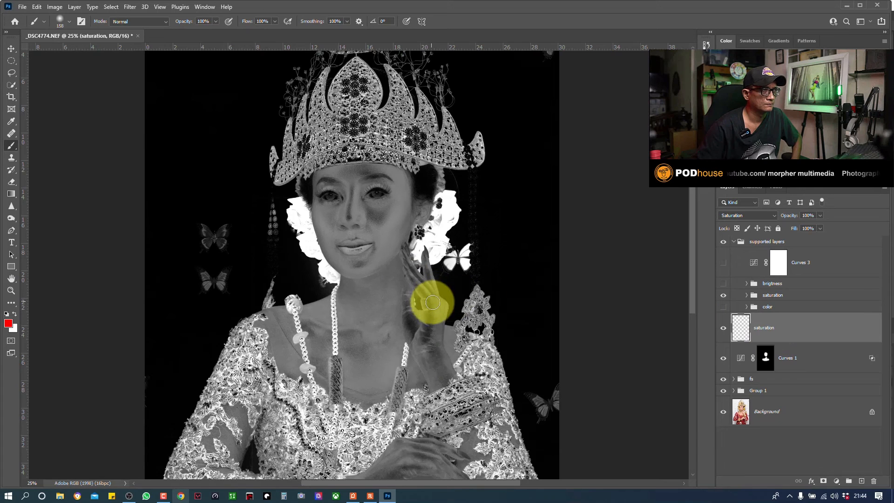
right_click(428, 319)
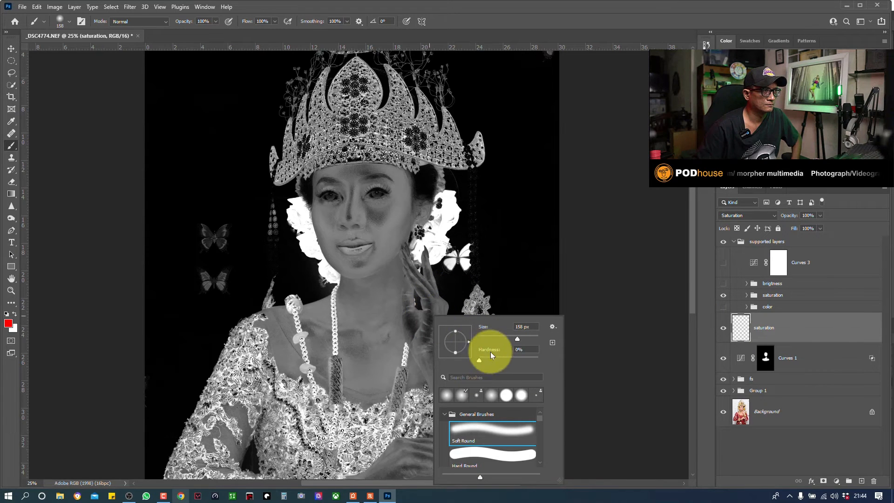
left_click(744, 325)
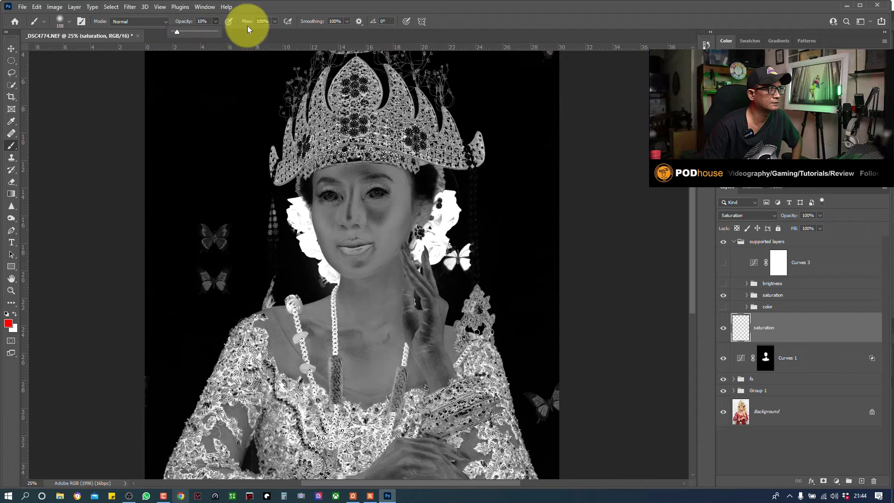
Step: Turn on pressure-controlled opacity for the brush and set its opacity to 14% and flow to 10%
left_click(228, 22)
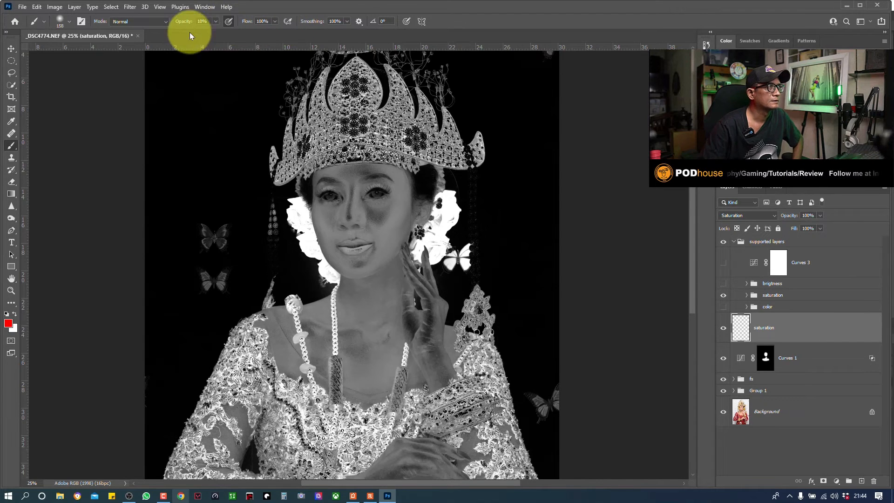
left_click(215, 22)
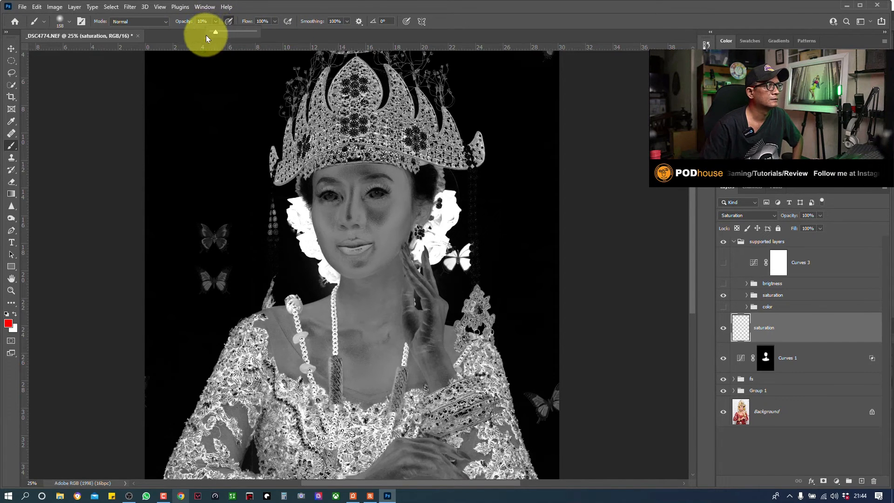
left_click(275, 22)
left_click(239, 31)
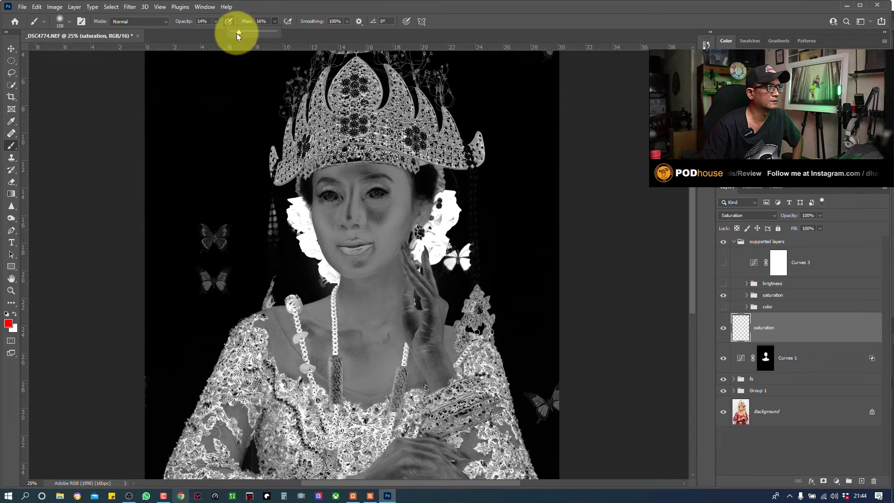
left_click_drag(236, 31, 236, 32)
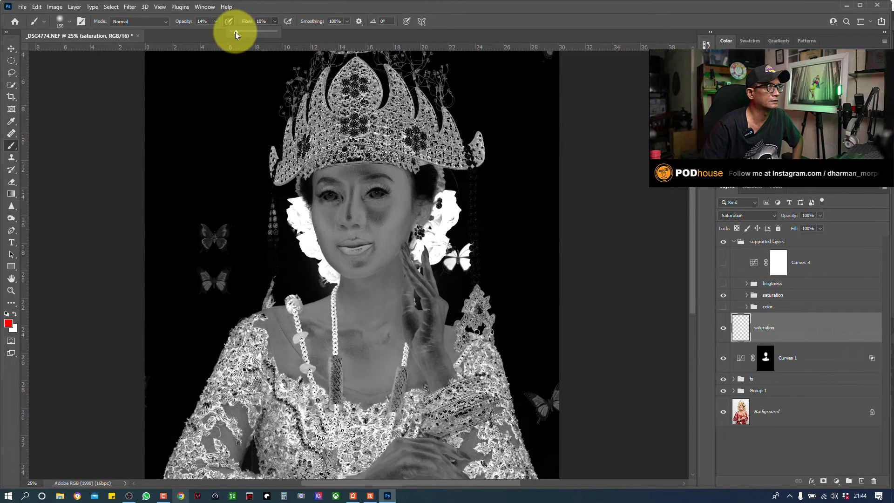
Step: Paint red over the dark, undersaturated patches of the raised hand and toggle the saturation layer to compare
left_click(440, 311)
mouse_move(433, 336)
left_mouse_down()
mouse_move(473, 302)
mouse_move(413, 313)
mouse_move(434, 330)
mouse_move(432, 310)
left_mouse_up()
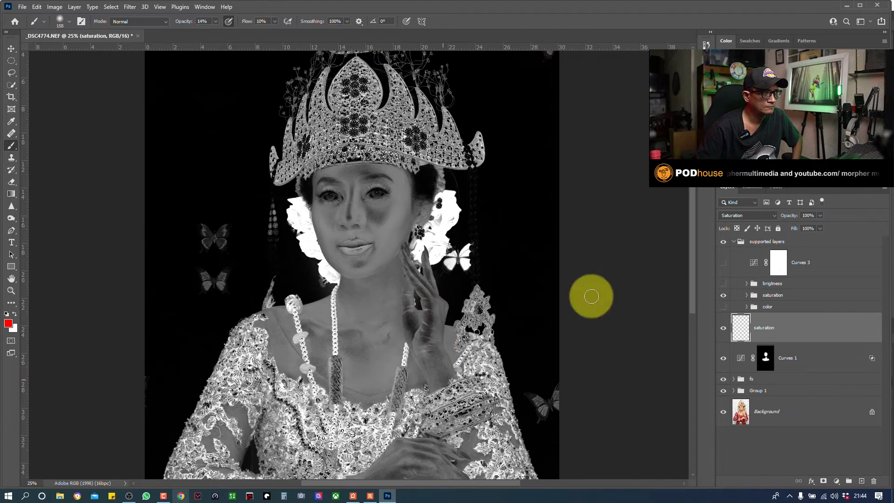
left_click(724, 329)
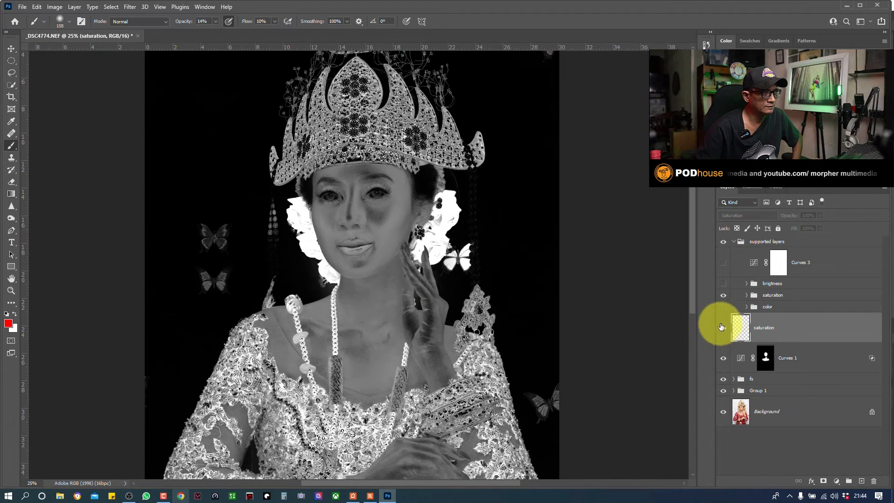
mouse_move(433, 346)
left_mouse_down()
mouse_move(434, 314)
mouse_move(417, 314)
mouse_move(442, 315)
mouse_move(434, 308)
mouse_move(703, 289)
mouse_move(464, 296)
mouse_move(435, 322)
mouse_move(471, 349)
mouse_move(334, 368)
mouse_move(425, 356)
mouse_move(438, 316)
mouse_move(490, 274)
mouse_move(630, 230)
mouse_move(452, 268)
mouse_move(414, 274)
left_mouse_up()
Step: Enlarge the brush to 250 px, paint red over the dark areas of the lower hand, and toggle the saturation layer to compare
left_click_drag(424, 343, 454, 175)
mouse_move(471, 250)
left_mouse_down()
mouse_move(445, 234)
mouse_move(459, 146)
mouse_move(447, 174)
mouse_move(462, 143)
mouse_move(447, 168)
left_mouse_up()
key("bracketright")
key("bracketright")
key("bracketright")
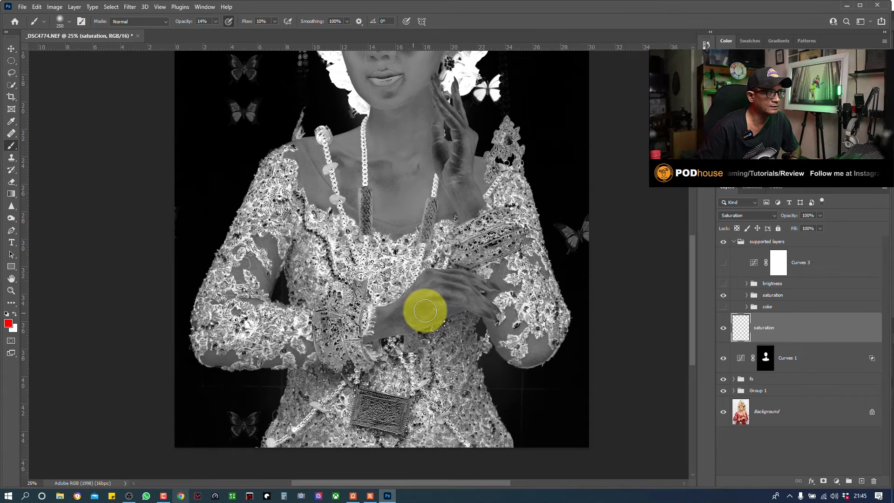
mouse_move(424, 310)
left_mouse_down()
mouse_move(403, 160)
mouse_move(441, 313)
mouse_move(443, 303)
left_mouse_up()
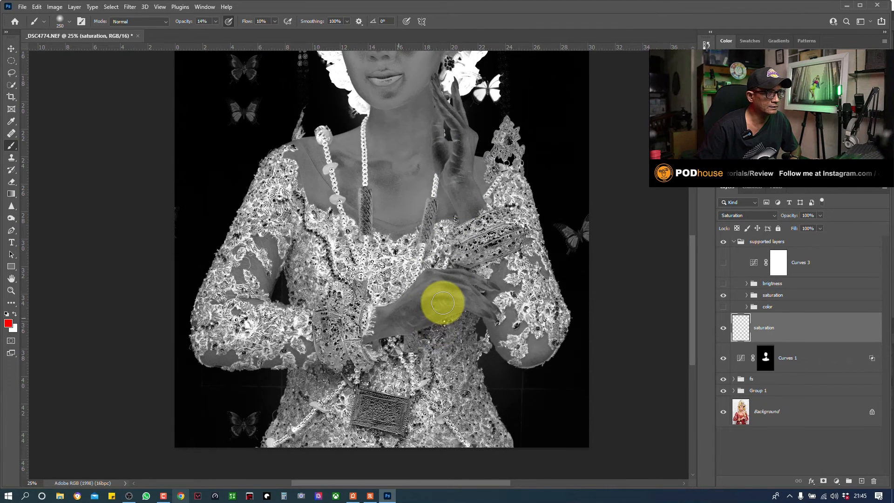
left_click(722, 327)
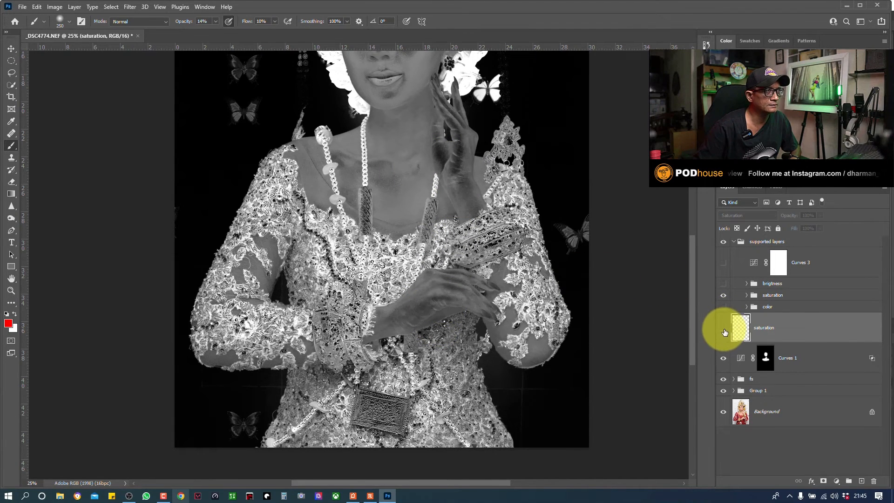
left_click(722, 327)
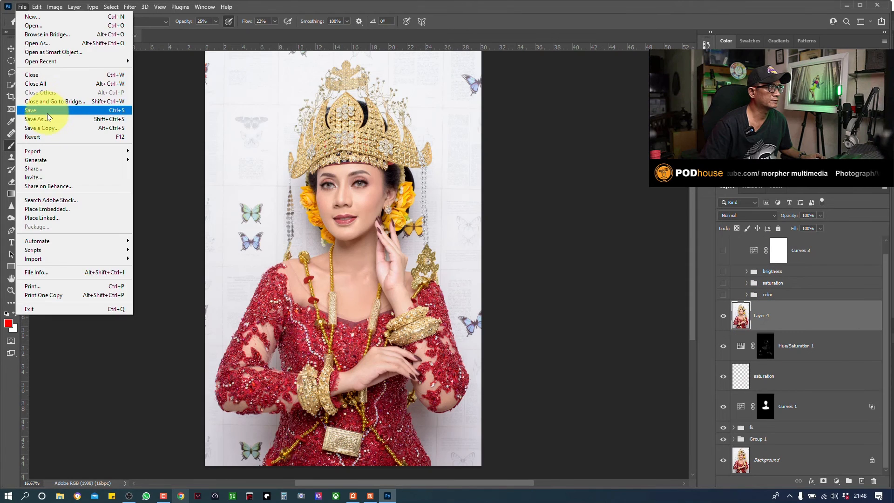
Step: Save the document, then export it as a full-size JPG at 100% quality named _DSC4774-Edit.jpg in the edit folder
left_click(46, 113)
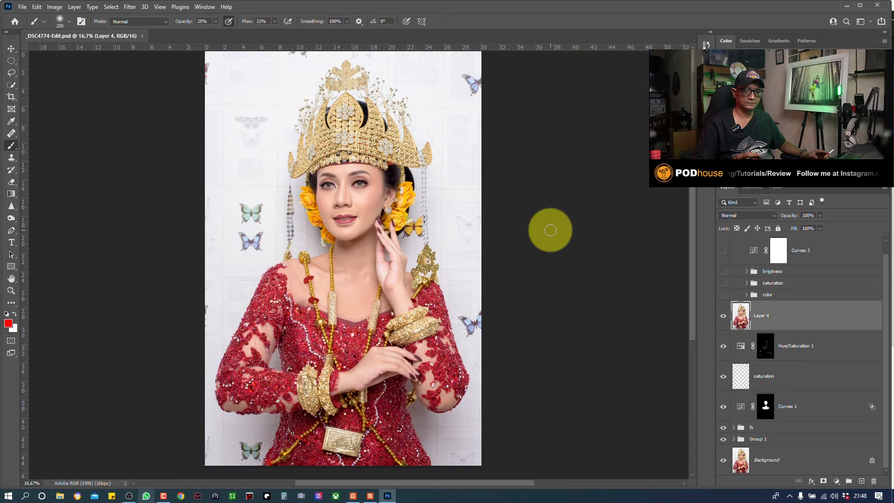
left_click(22, 7)
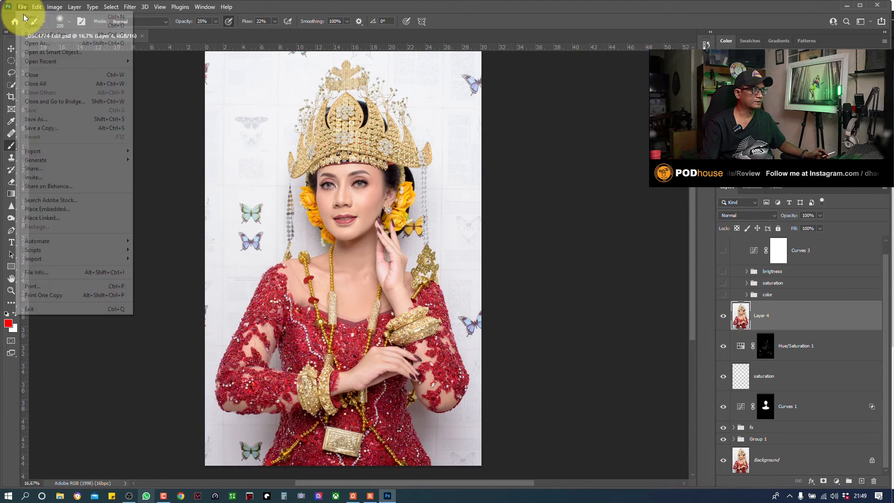
mouse_move(110, 150)
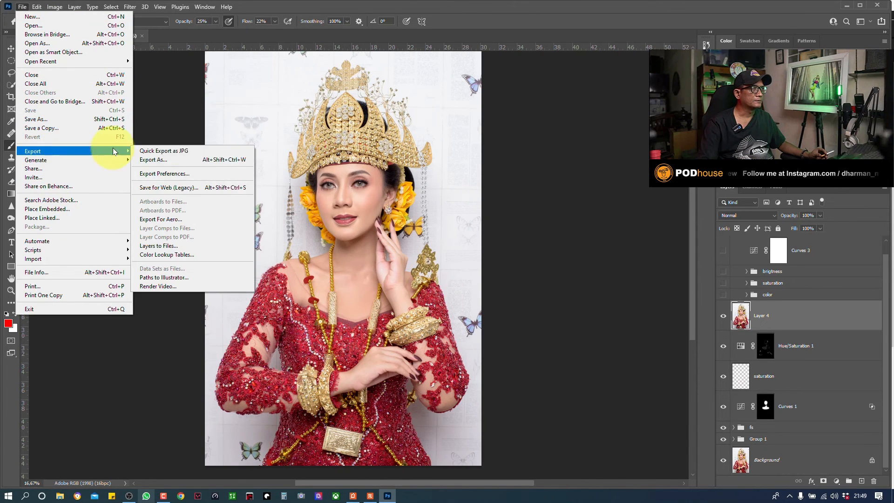
left_click(170, 162)
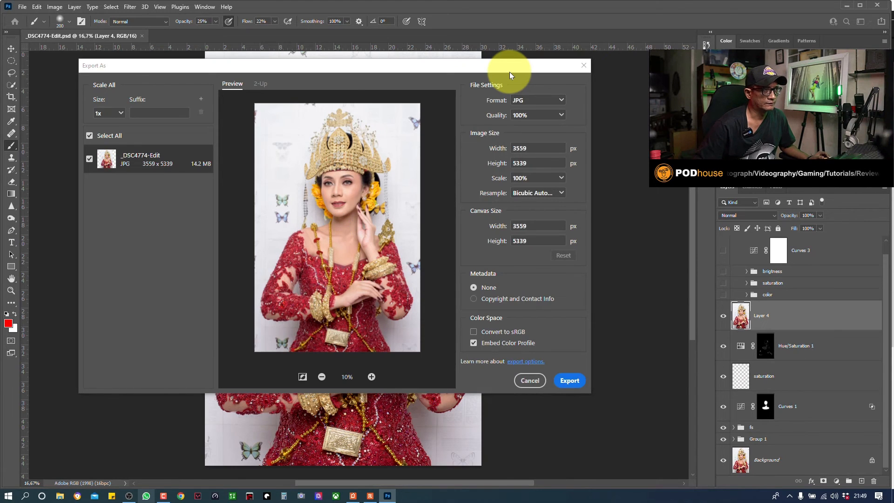
key("Return")
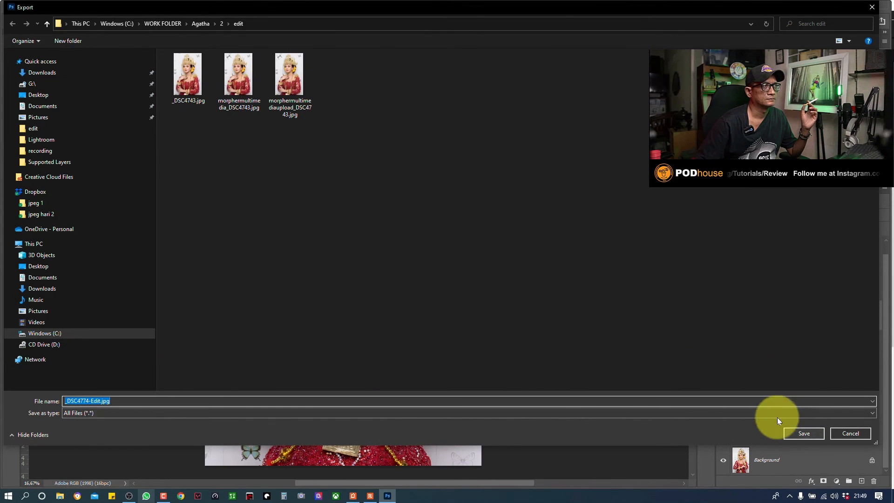
left_click(801, 432)
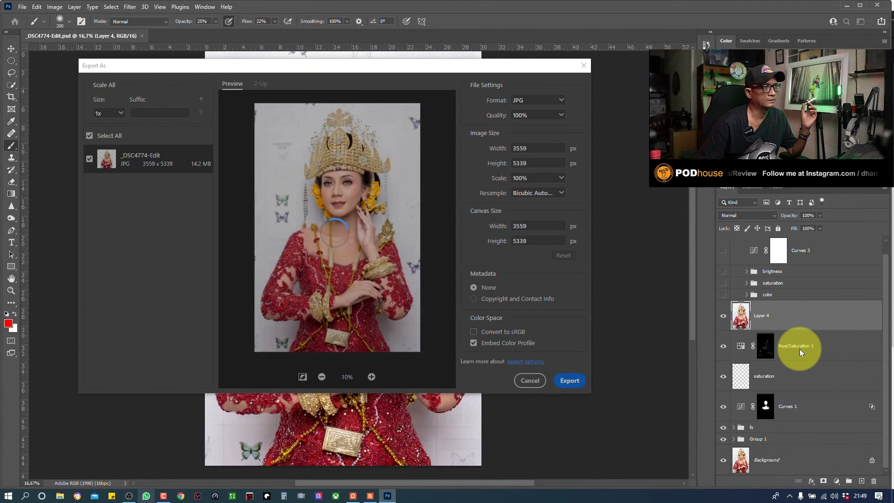
Step: Open the signature file tanda tangan.psd from the Supported Layers folder
left_click(22, 7)
left_click(28, 27)
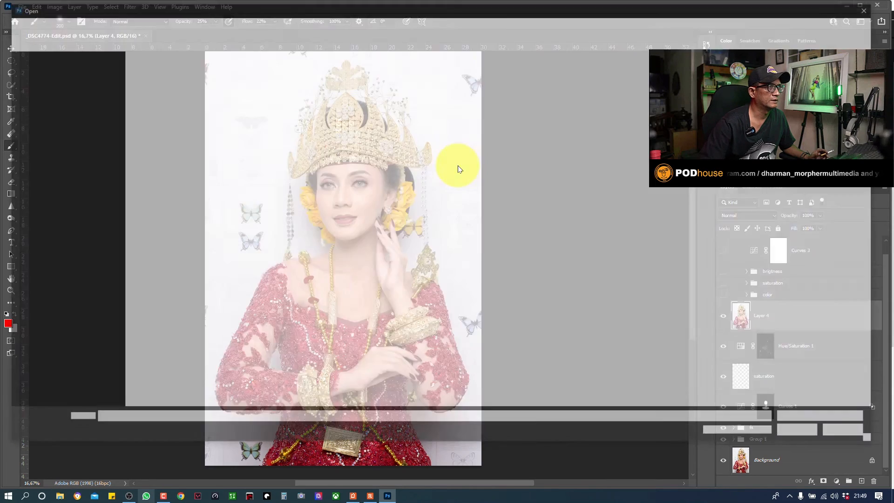
left_click(255, 74)
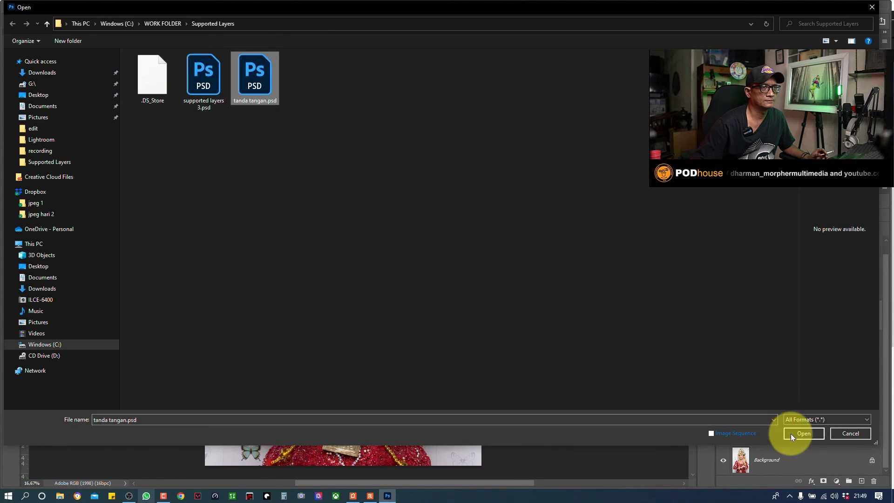
left_click(804, 433)
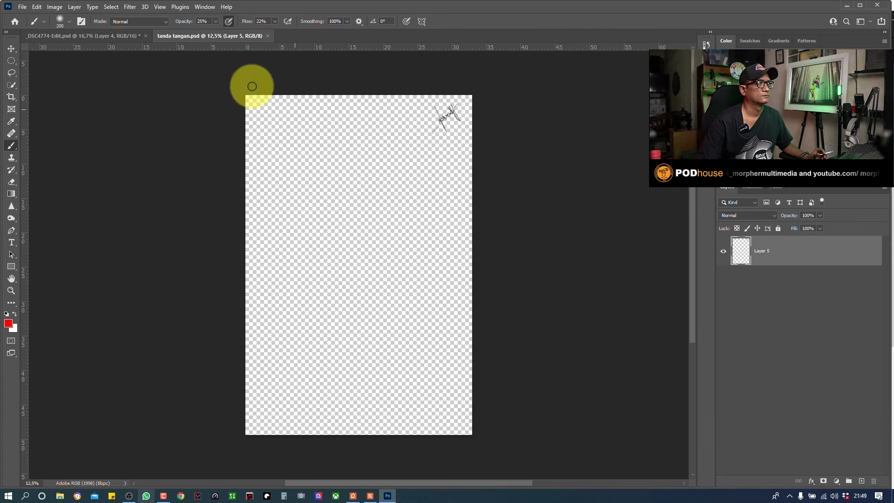
Step: Copy the signature layer into the portrait document despite the different bit depth, and close the signature file
left_click_drag(194, 36, 112, 273)
left_click_drag(741, 255, 240, 119)
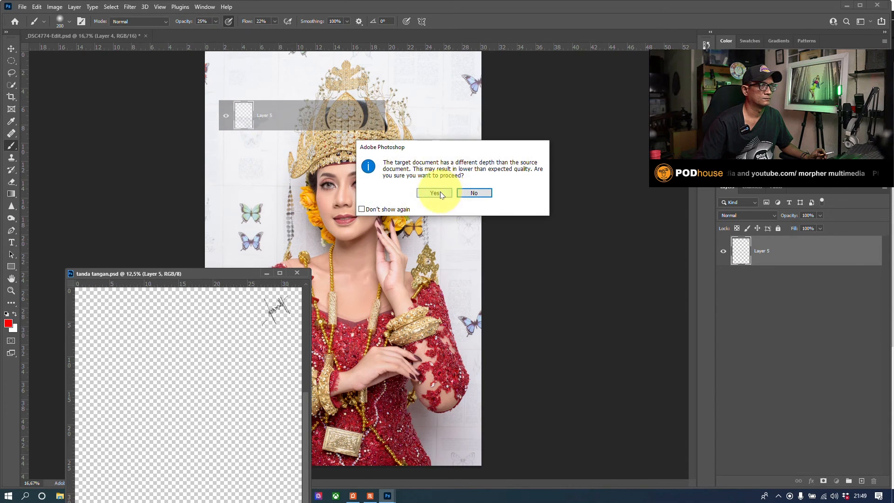
left_click(442, 192)
left_click(297, 272)
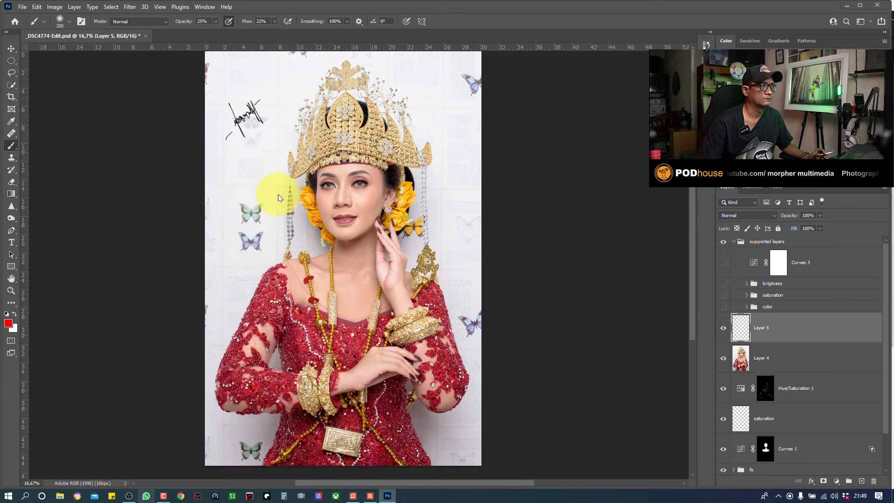
Step: Enlarge the signature to about 173% width and 150% height and place it in the portrait's upper-left corner
key("v")
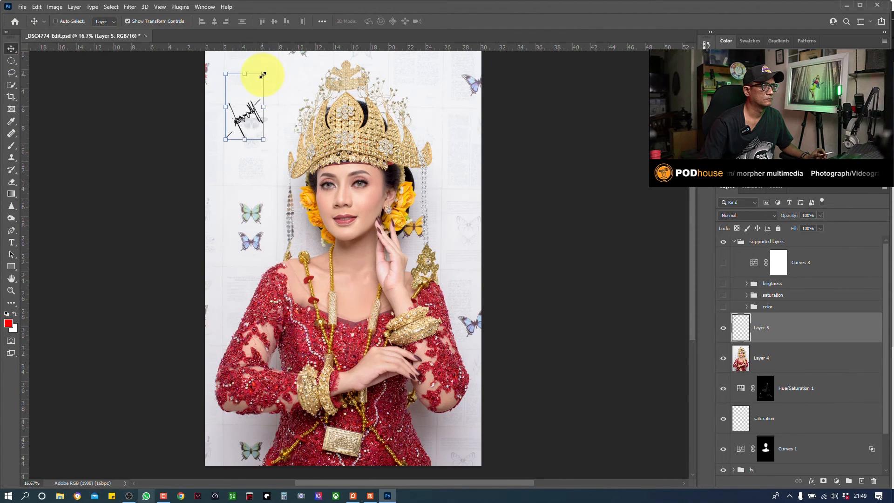
key("ctrl+t")
left_click_drag(286, 43, 259, 69)
left_click(195, 21)
left_click_drag(259, 130, 241, 115)
left_click_drag(234, 149, 212, 157)
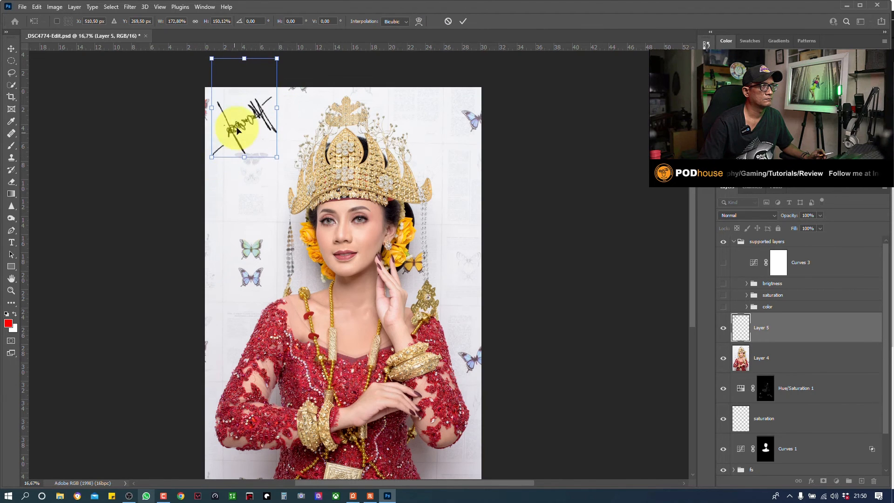
left_click(462, 21)
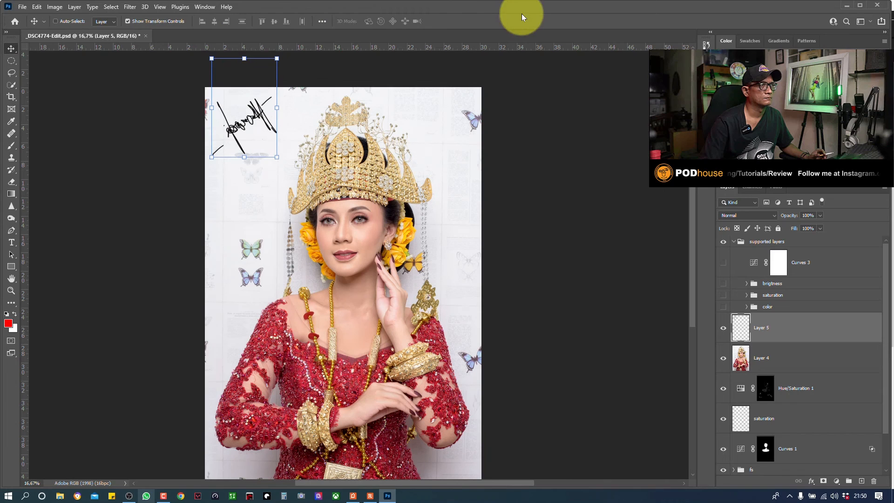
left_click_drag(240, 111, 240, 114)
Step: Export the signed portrait as a JPG named morphermultimedia_DSC4774-Edit.jpg in the edit folder
left_click(22, 7)
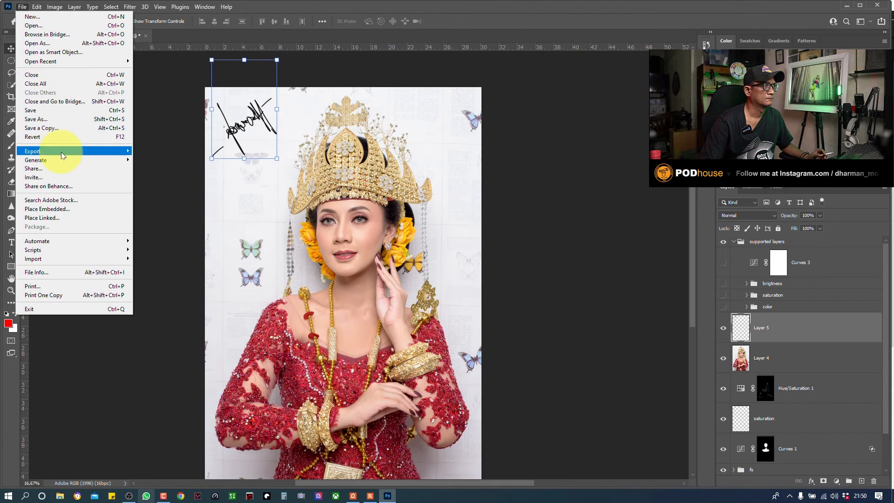
mouse_move(112, 151)
left_click(153, 160)
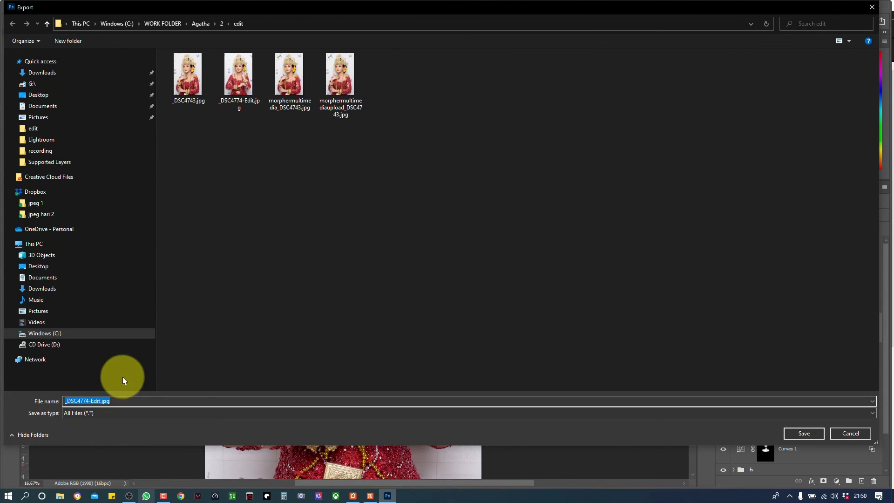
left_click(70, 401)
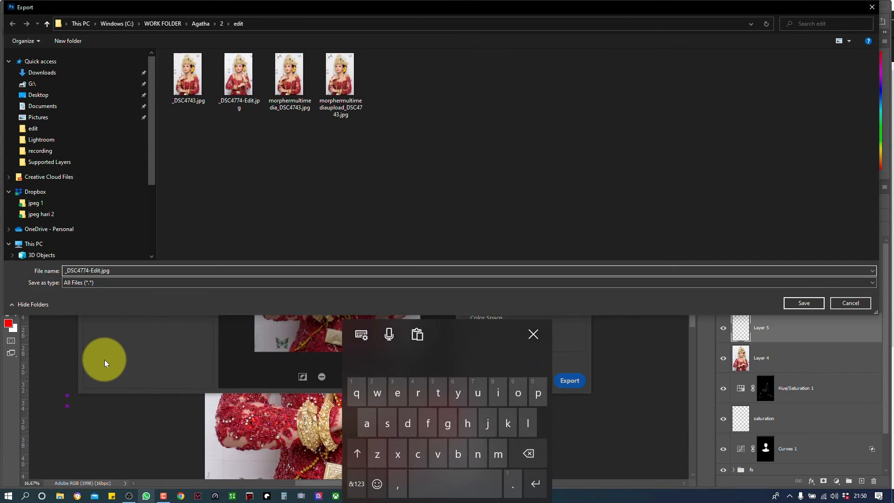
type("mot")
key("BackSpace")
type("rpherm")
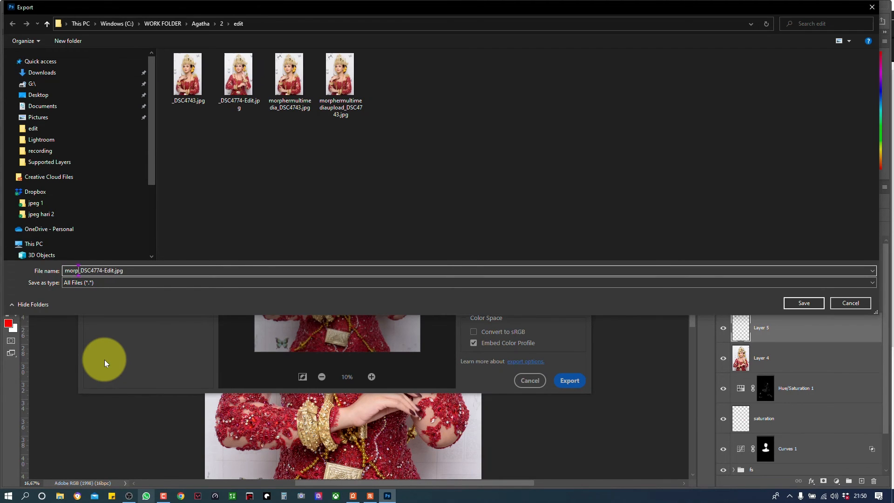
type("ultimedia")
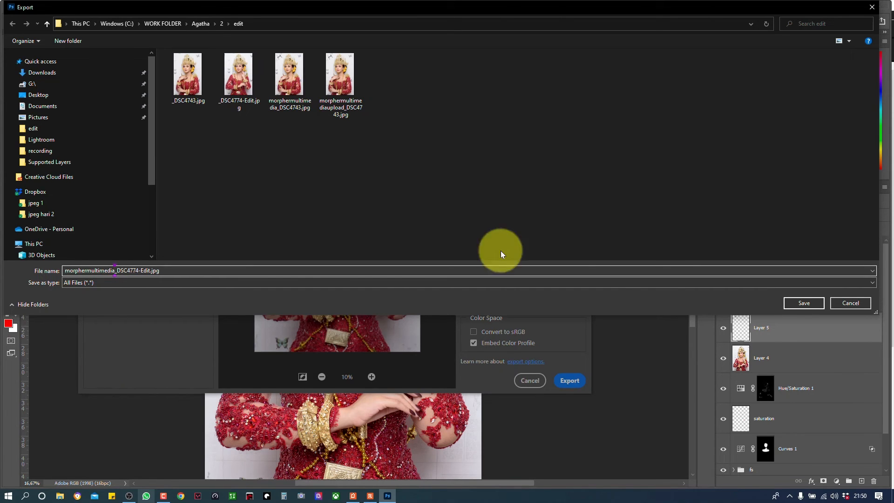
left_click(804, 303)
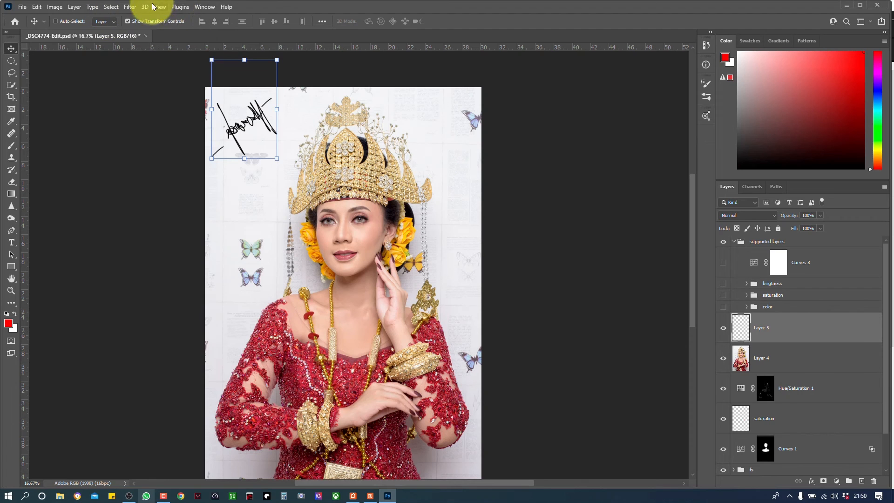
Step: Switch to the Photography workspace
left_click(194, 7)
mouse_move(260, 25)
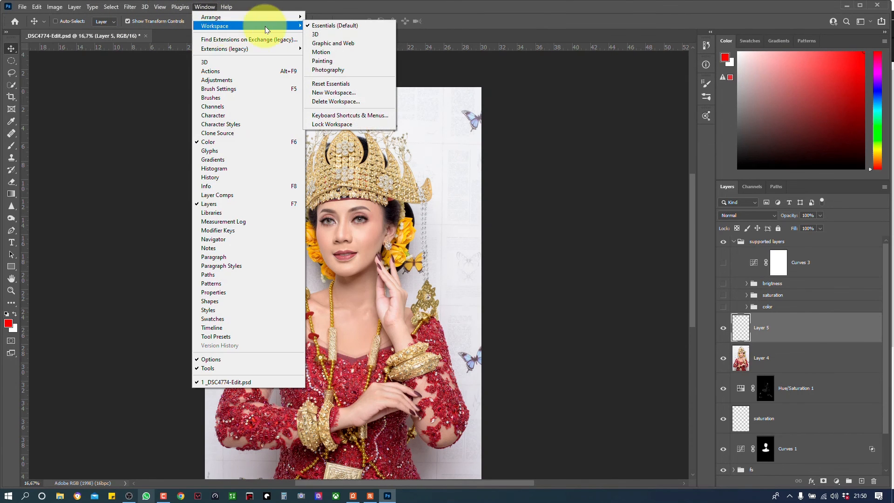
left_click(333, 70)
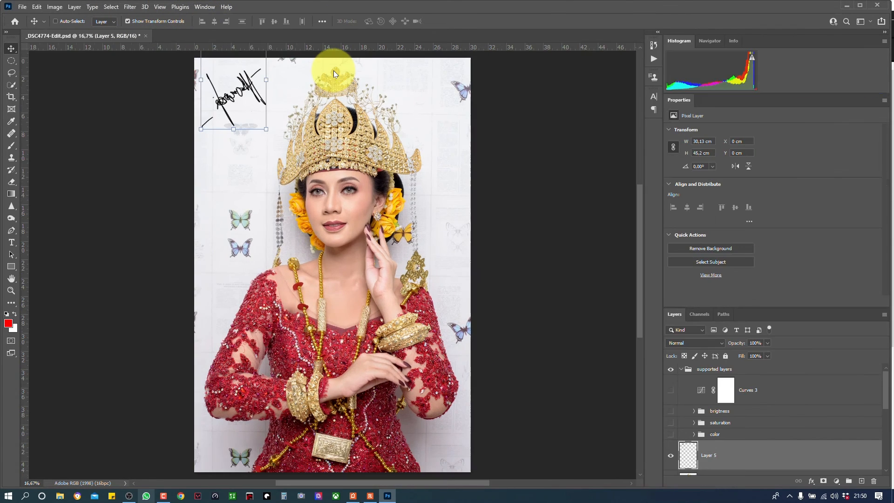
Step: Run the "Resize & Sharpen for Facebook 2048px" action on the signed portrait and fit the result to the window
left_click(654, 58)
left_click_drag(639, 88, 618, 217)
left_click(619, 212)
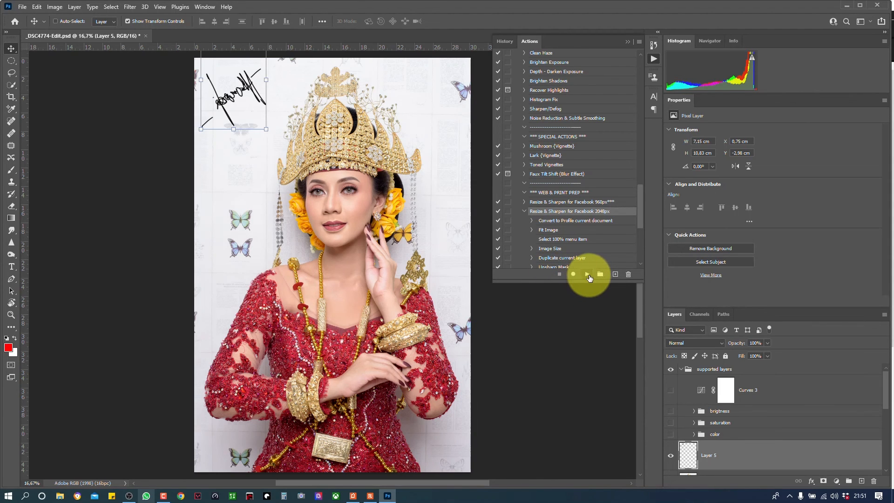
left_click(587, 274)
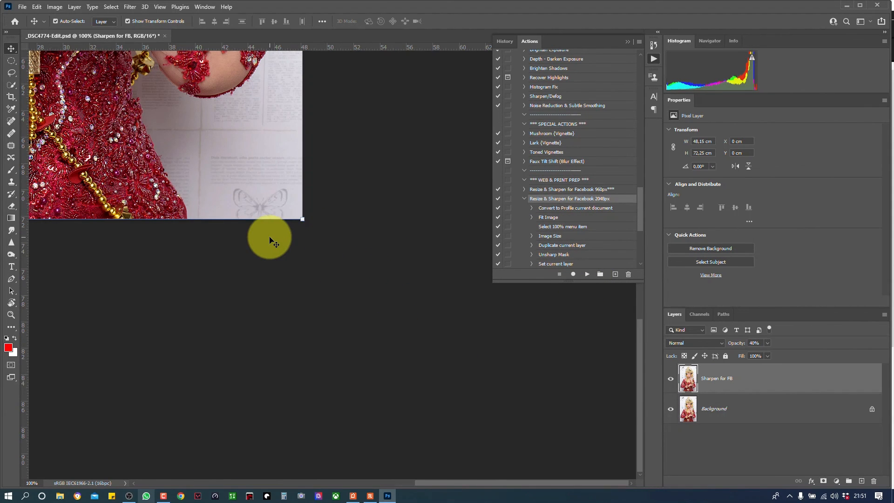
key("ctrl+0")
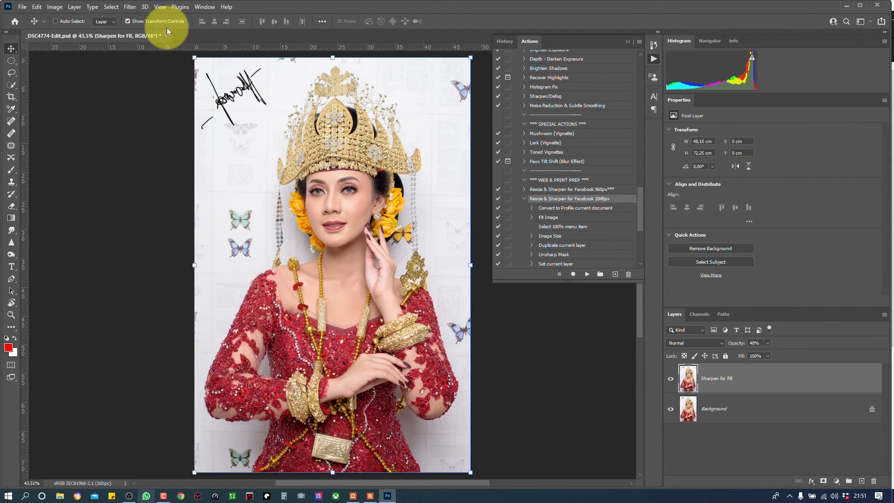
Step: Start a JPG export of the resized, sharpened portrait with the quality set to 80%
left_click(22, 6)
mouse_move(69, 152)
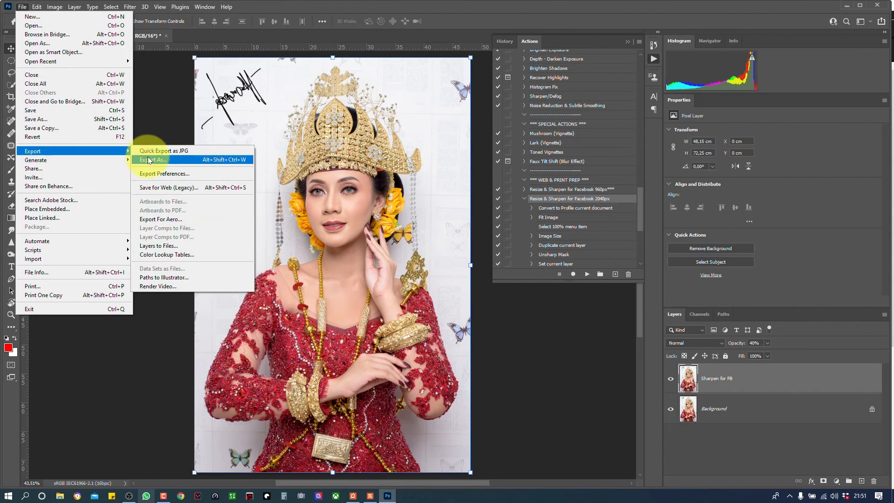
left_click(166, 160)
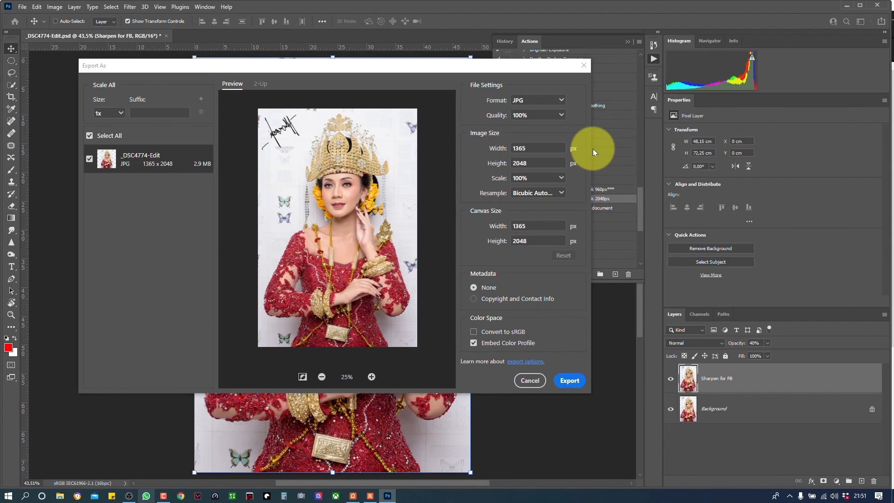
key("BackSpace")
key("BackSpace")
key("BackSpace")
key("BackSpace")
type("80")
key("Return")
left_click(579, 380)
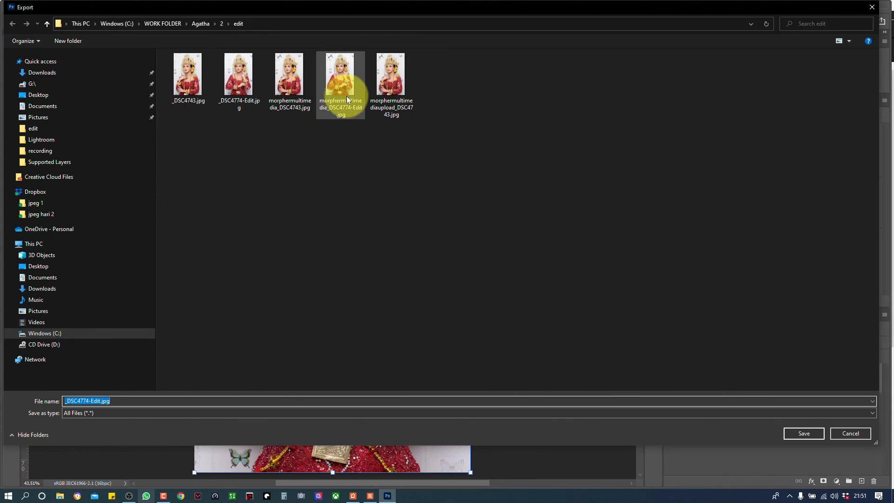
Step: Save the export under the morphermultimedia_DSC4774-Edit.jpg name with "upload" inserted after "morphermultimedia"
left_click(343, 85)
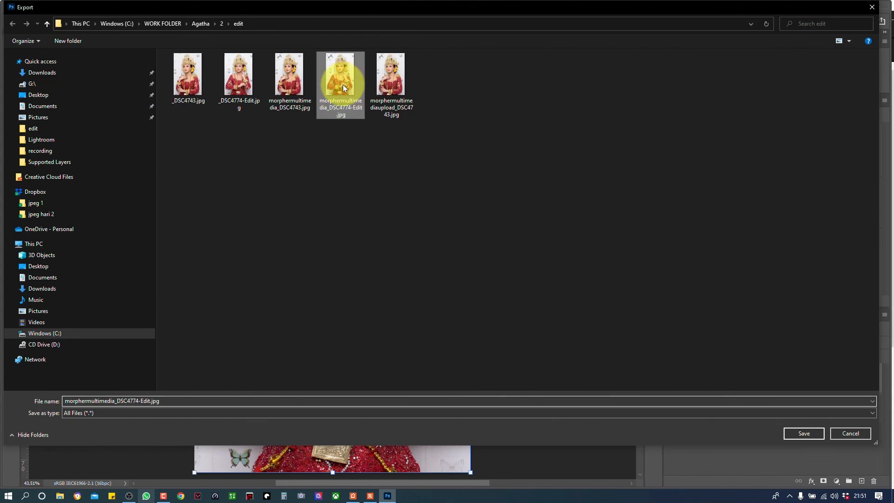
double_click(112, 400)
key("Home")
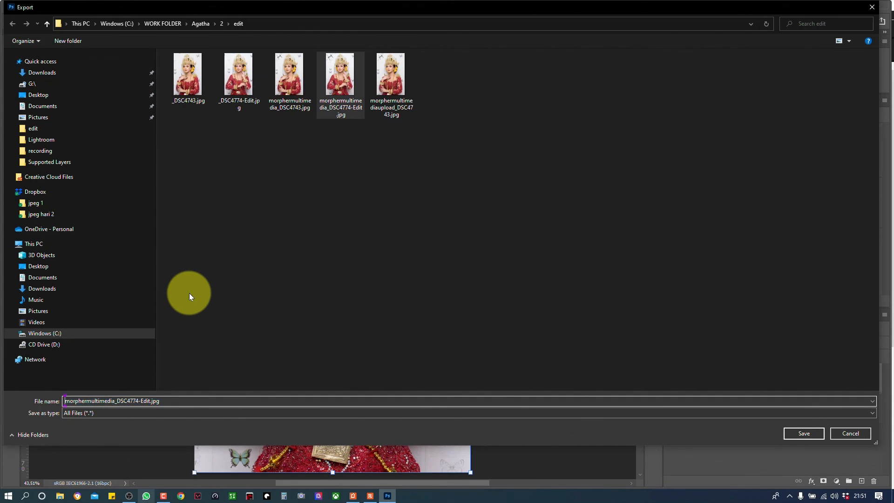
key("Right")
key("Right")
key("Right")
key("Right")
key("Right")
key("Right")
key("Right")
key("Right")
key("Right")
key("Right")
key("Right")
key("Right")
key("Right")
key("Right")
key("Right")
key("Right")
type("upload")
left_click(797, 433)
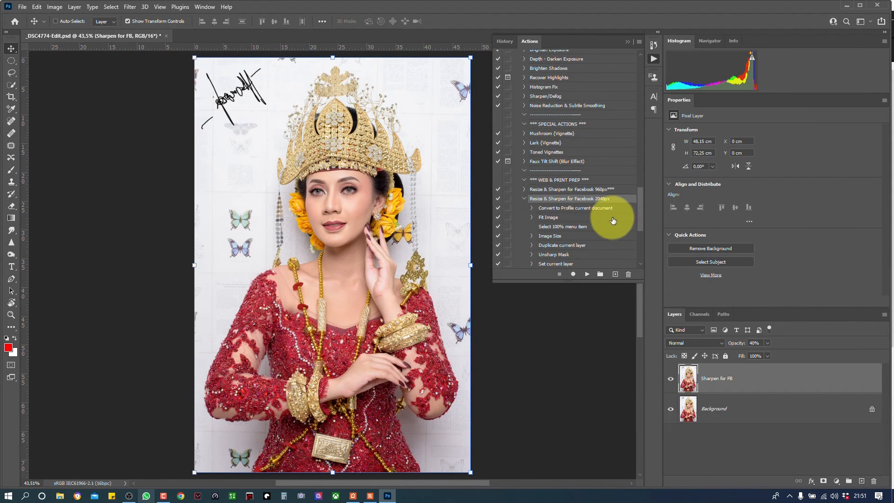
Step: Put the action list away and undo the whole Facebook resize-and-sharpen action, back to the full-size layered portrait
left_click(627, 41)
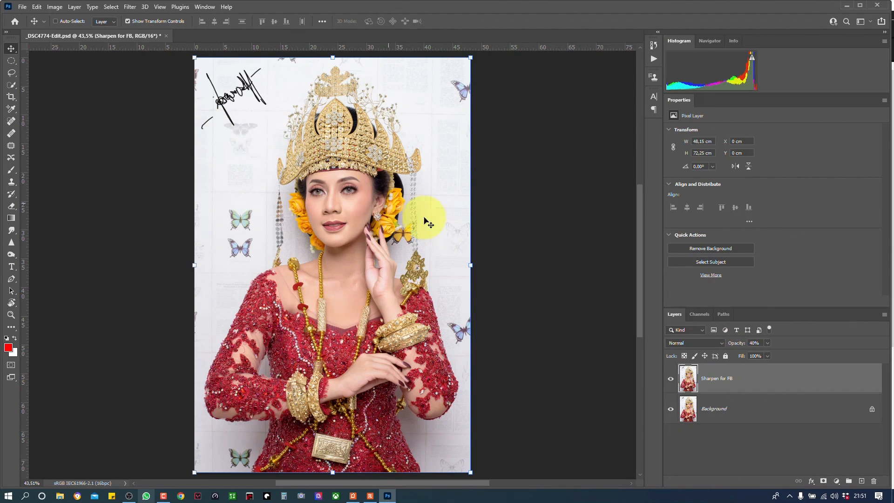
key("0")
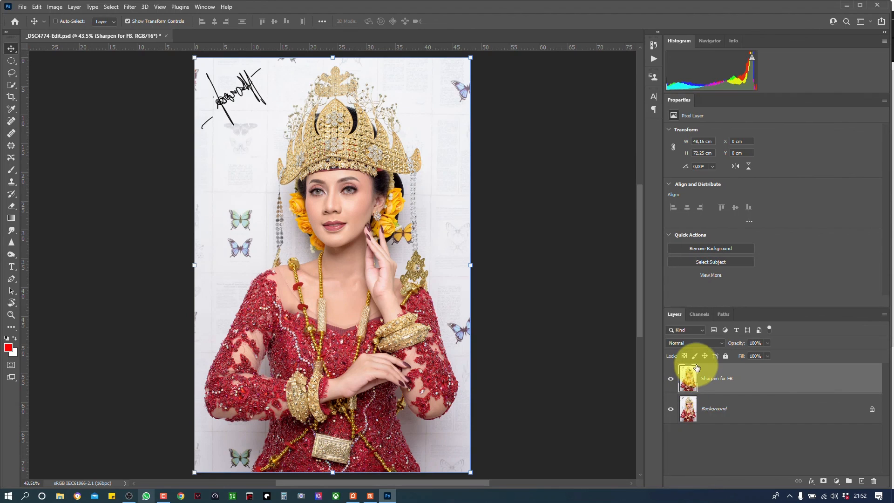
key("ctrl")
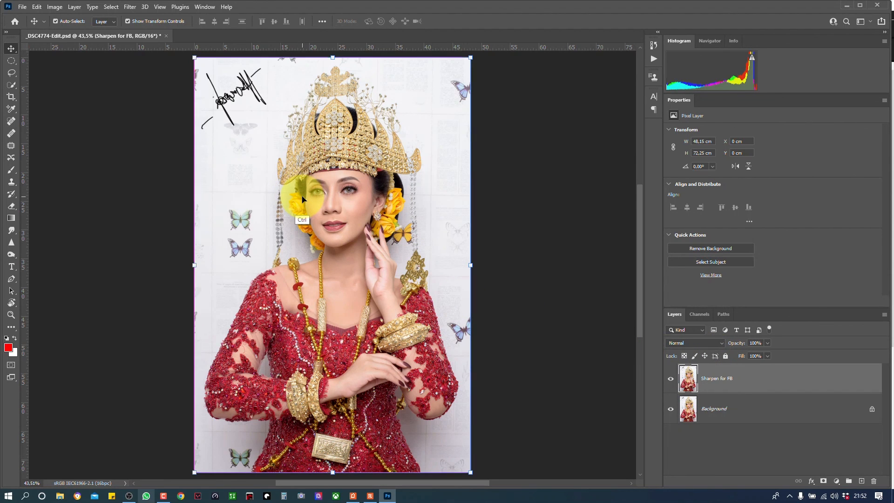
key("ctrl+e")
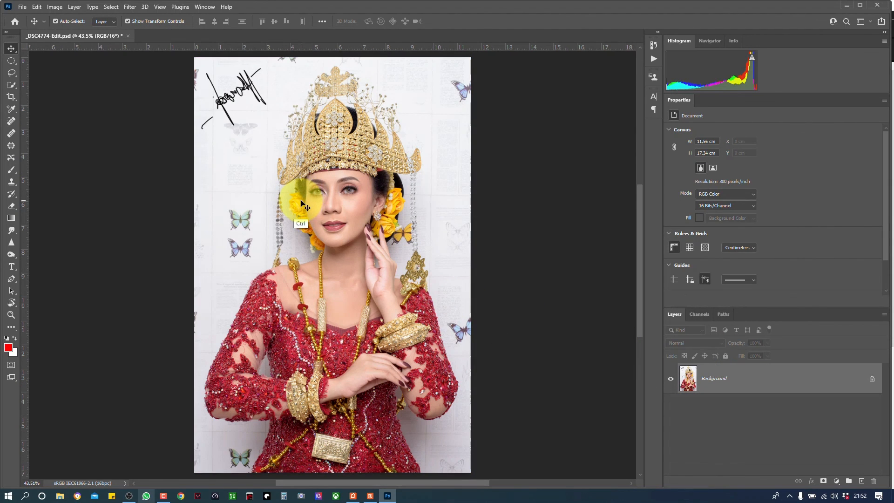
key("ctrl+z")
key("ctrl+z")
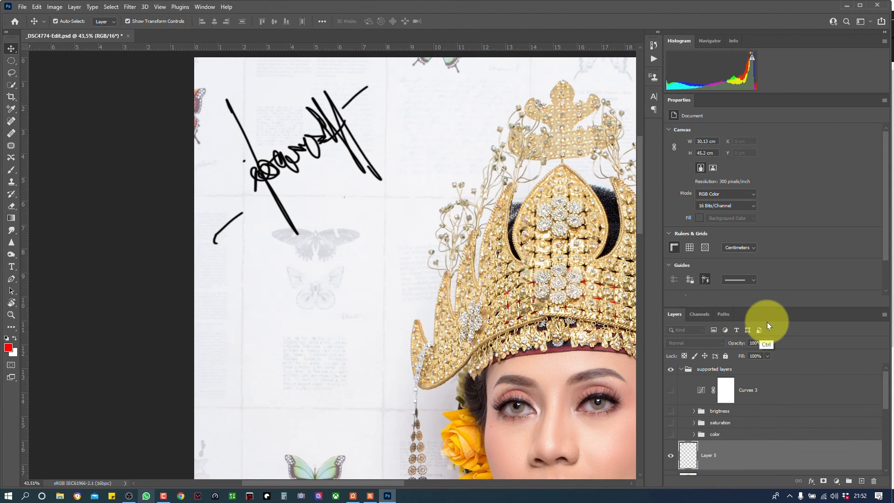
Step: Compare the original Background with the finished retouch by repeatedly hiding and restoring all the other layers
scroll(888, 426, "down", 3)
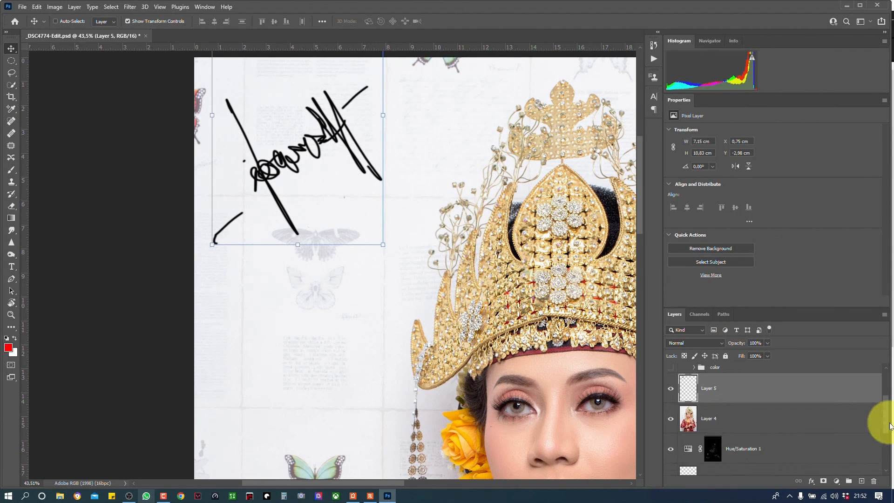
scroll(889, 426, "down", 5)
key("ctrl+0")
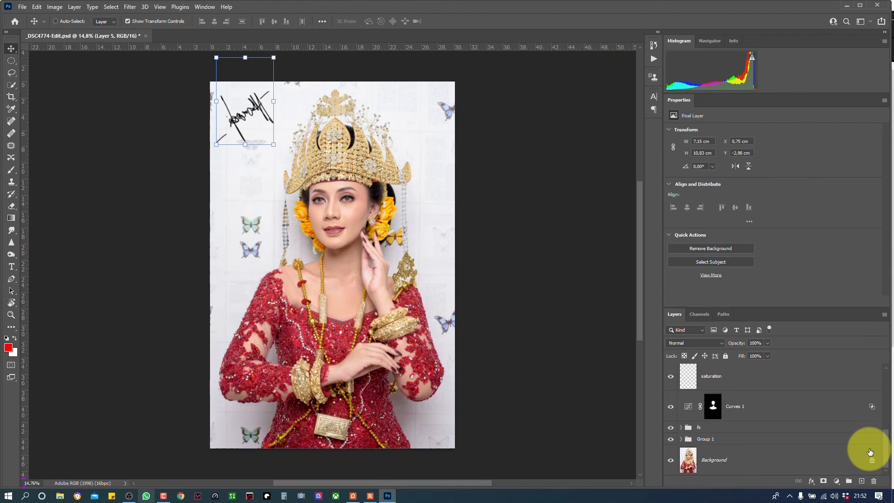
left_click(670, 461, "alt")
left_click(670, 461, "alt")
left_click(670, 461, "alt")
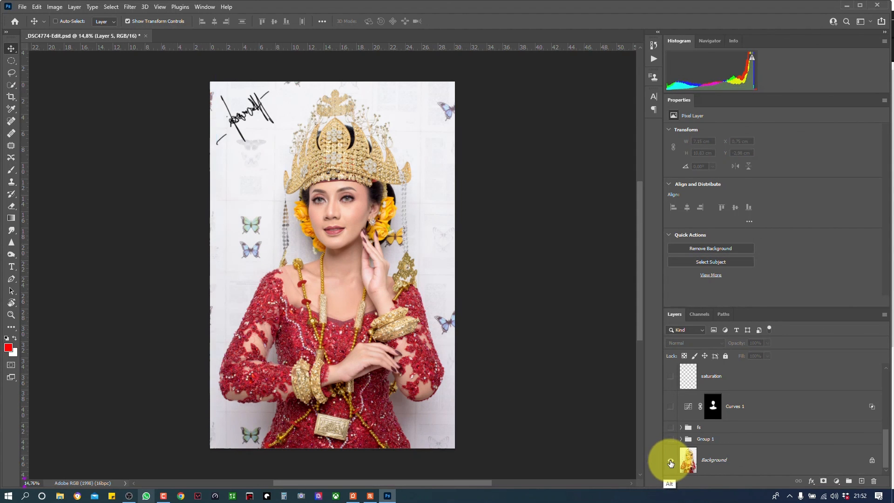
left_click(670, 461, "alt")
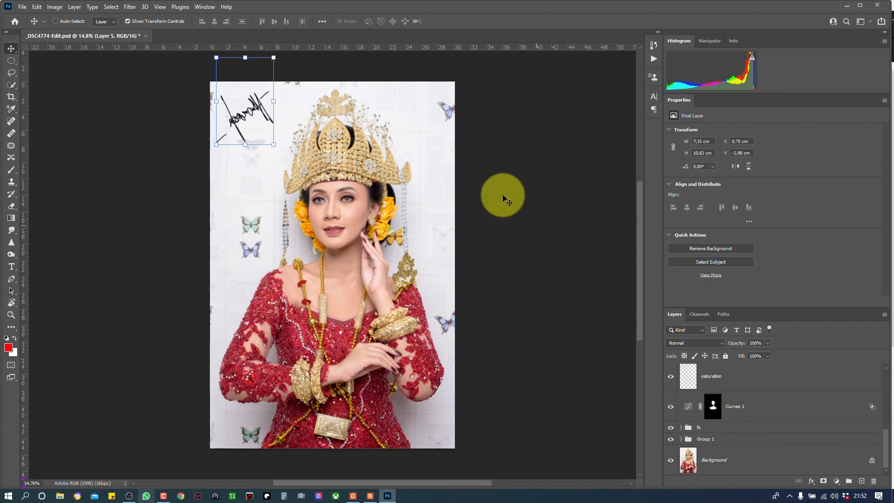